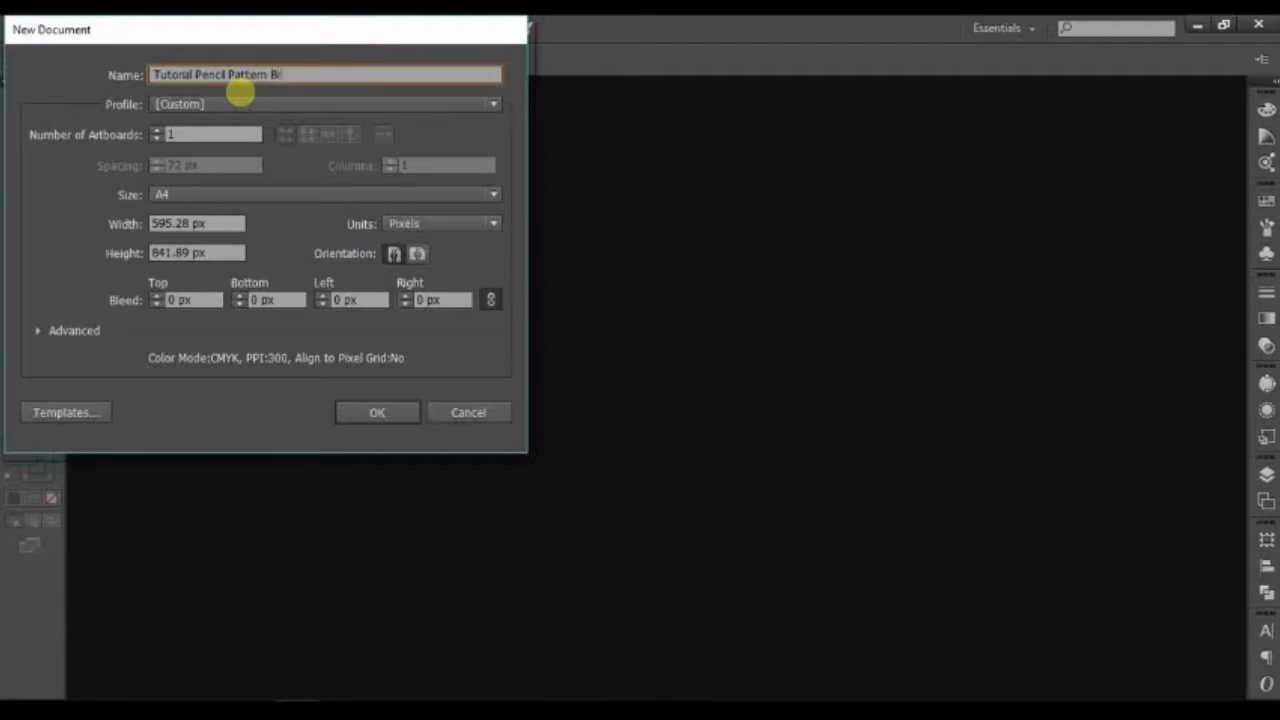
# - Set the new document's units to pixels, its width to 600 px and its height to 400 px
pyautogui.click(440, 224)
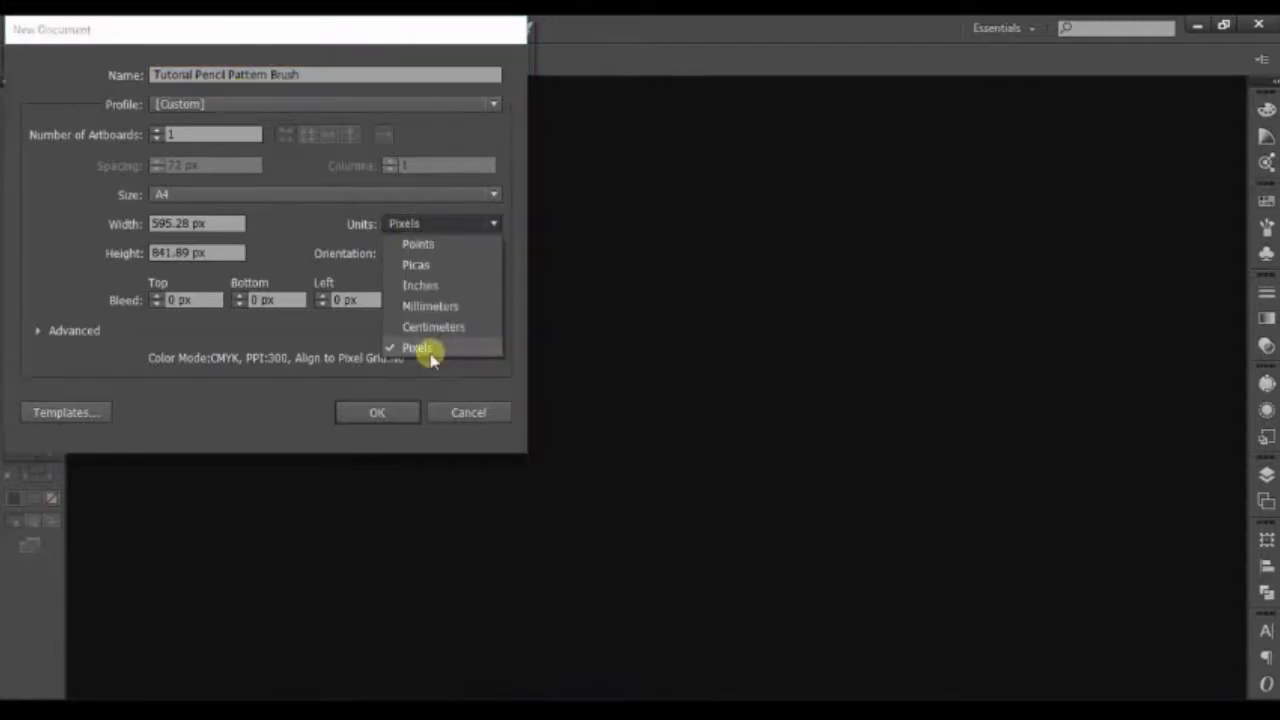
pyautogui.click(428, 351)
pyautogui.moveTo(190, 224); pyautogui.dragTo(97, 226)
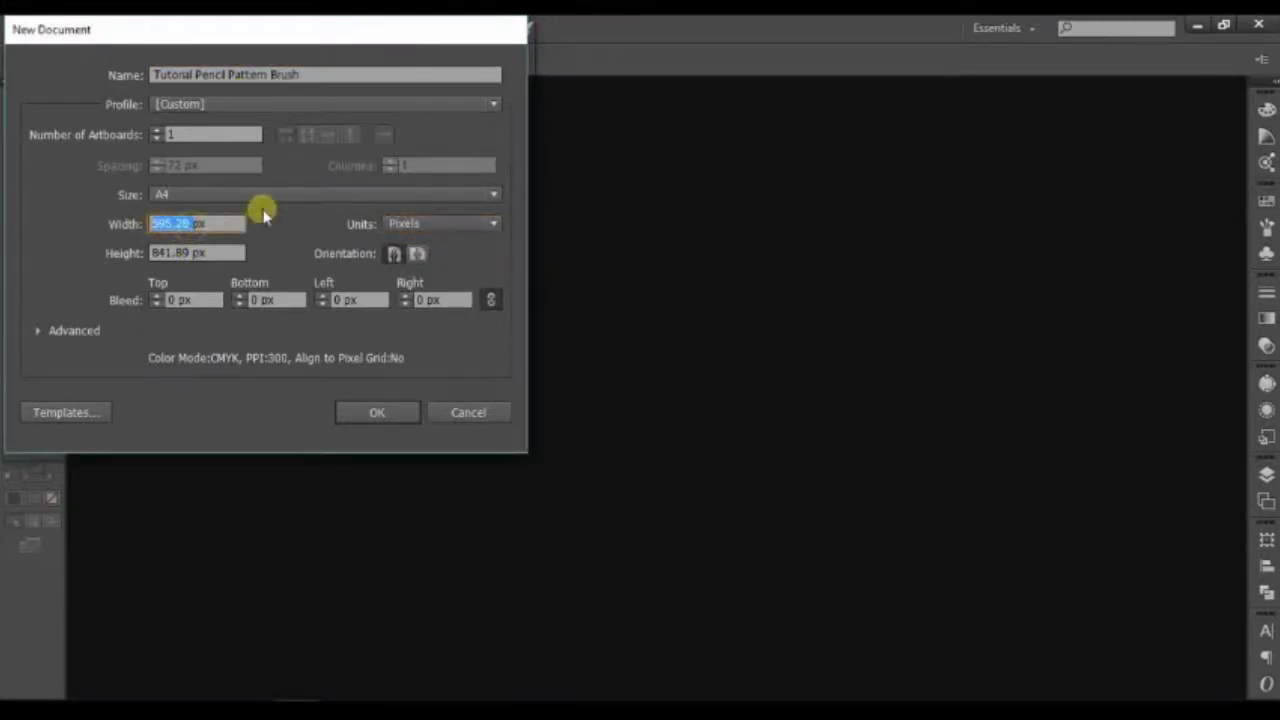
pyautogui.write('600')
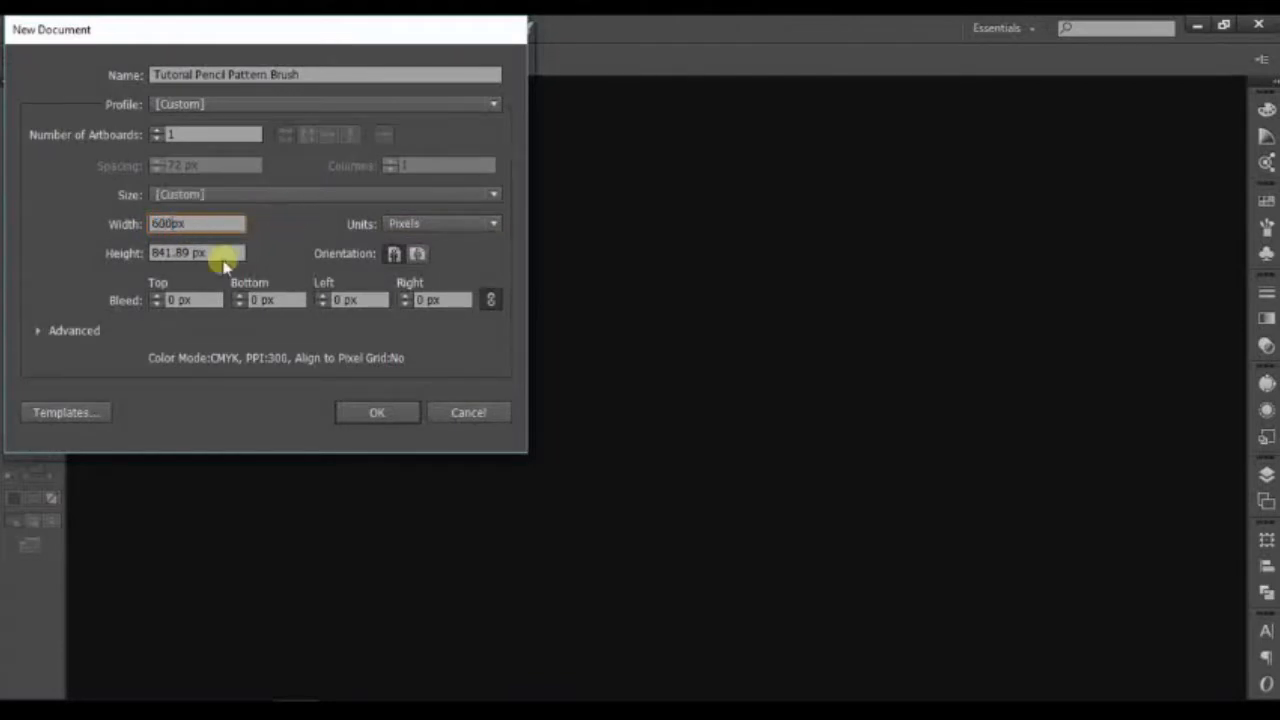
pyautogui.moveTo(189, 252); pyautogui.dragTo(112, 262)
pyautogui.write('400')
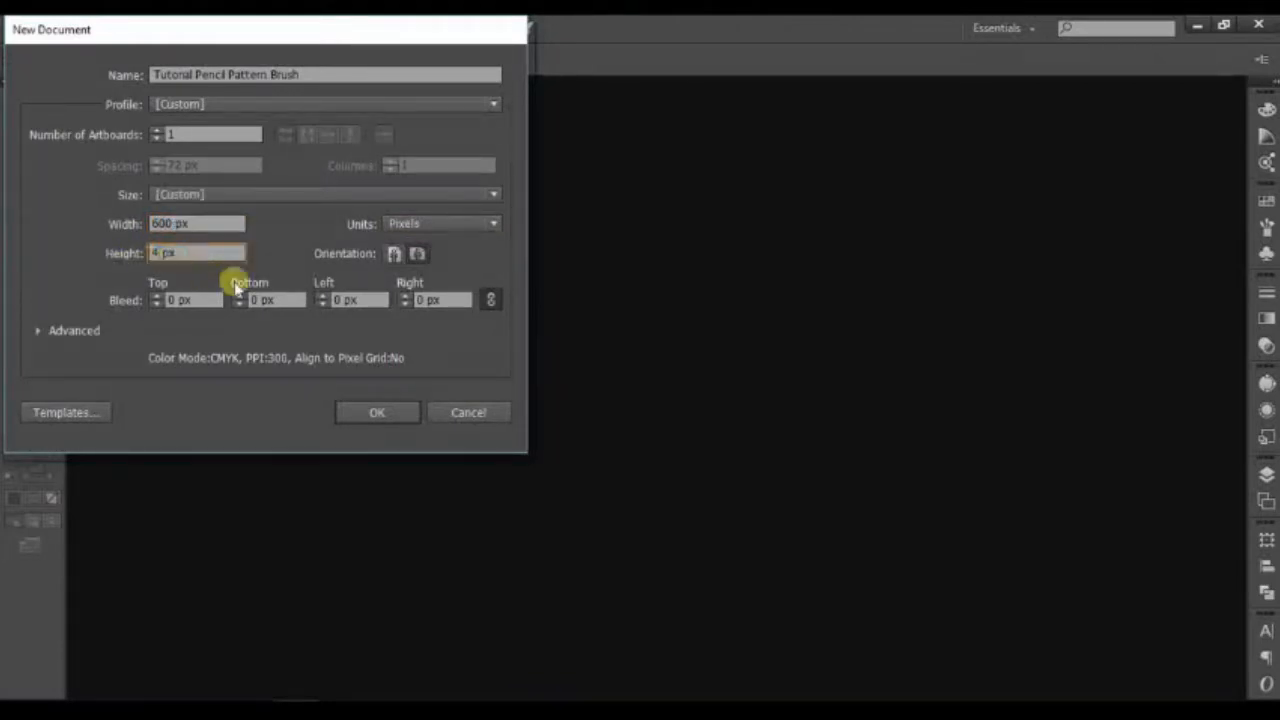
# - Set the color mode to RGB and the raster effects to Screen (72 ppi), and create the document
pyautogui.click(35, 336)
pyautogui.click(189, 362)
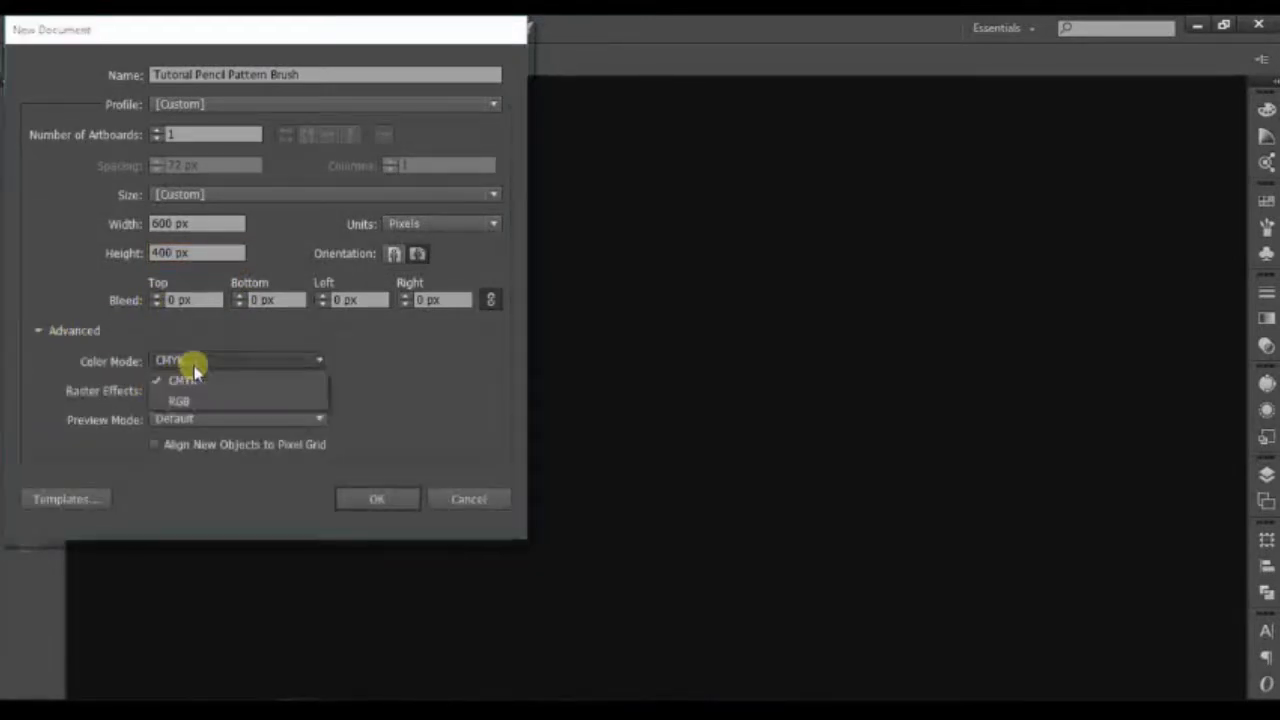
pyautogui.click(195, 400)
pyautogui.click(177, 390)
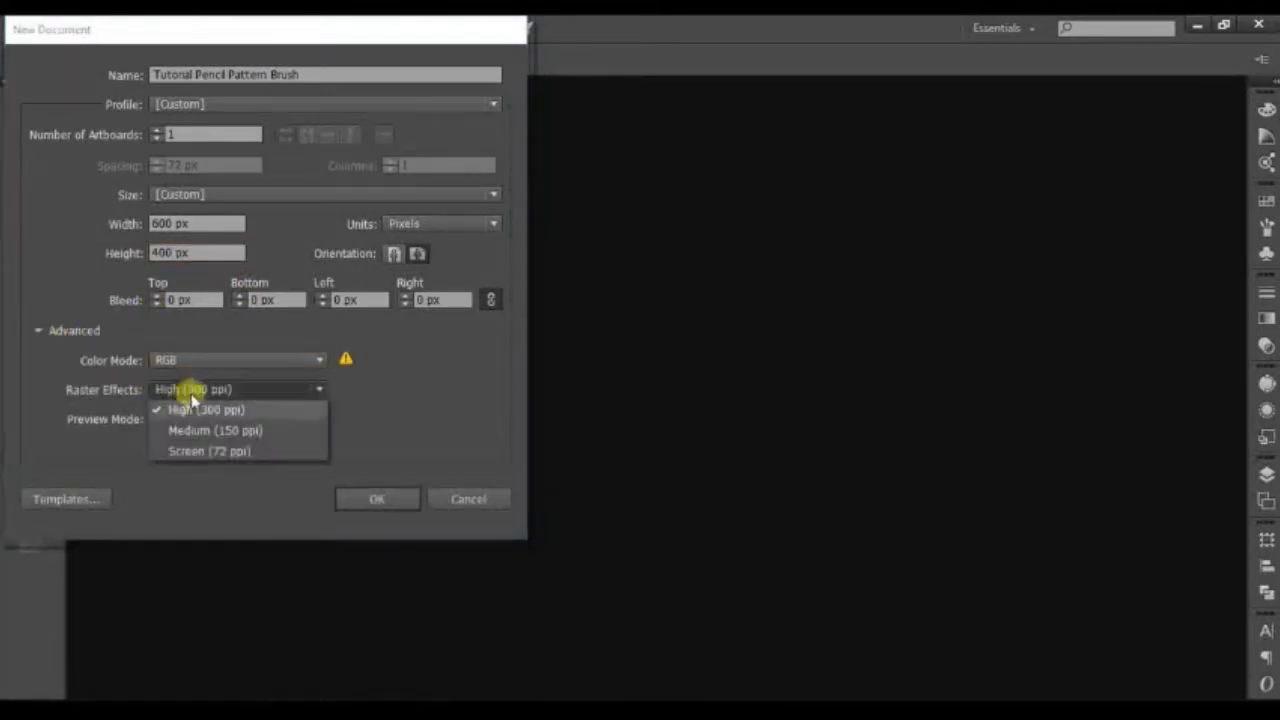
pyautogui.click(216, 455)
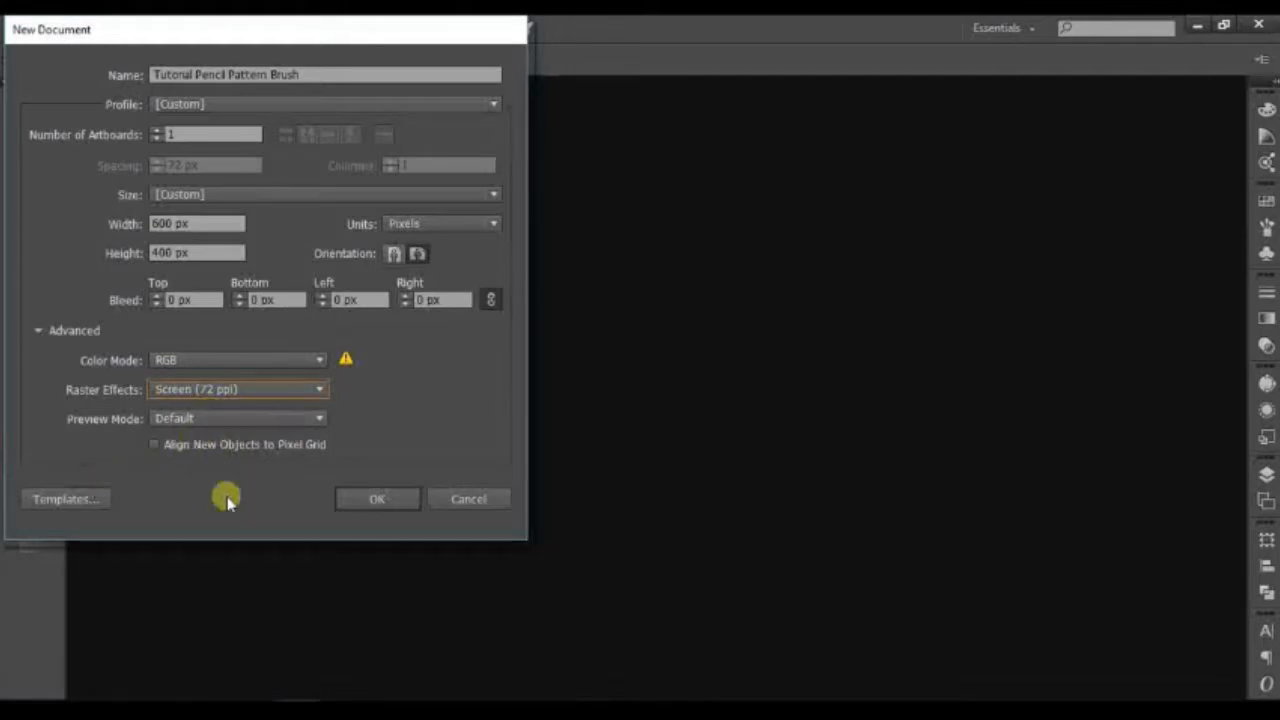
pyautogui.click(378, 500)
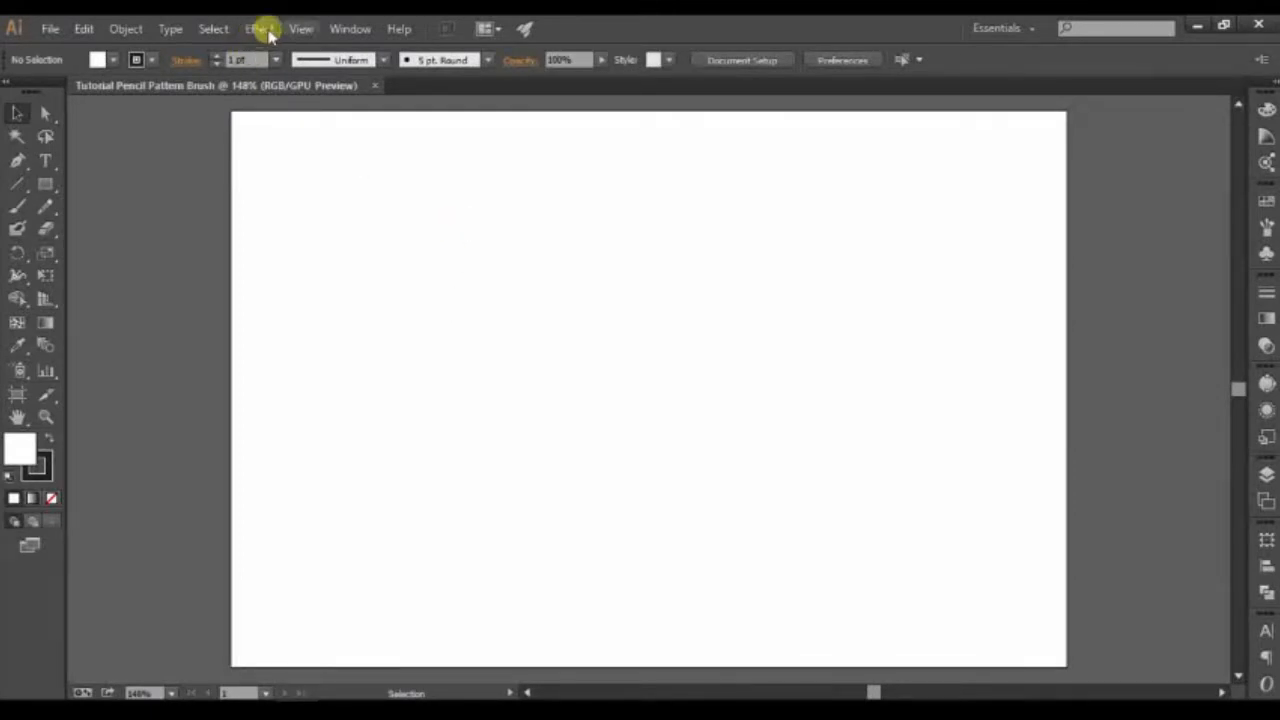
# - Show the document grid and set the stroke and type units to pixels in the preferences
pyautogui.click(302, 30)
pyautogui.click(395, 675)
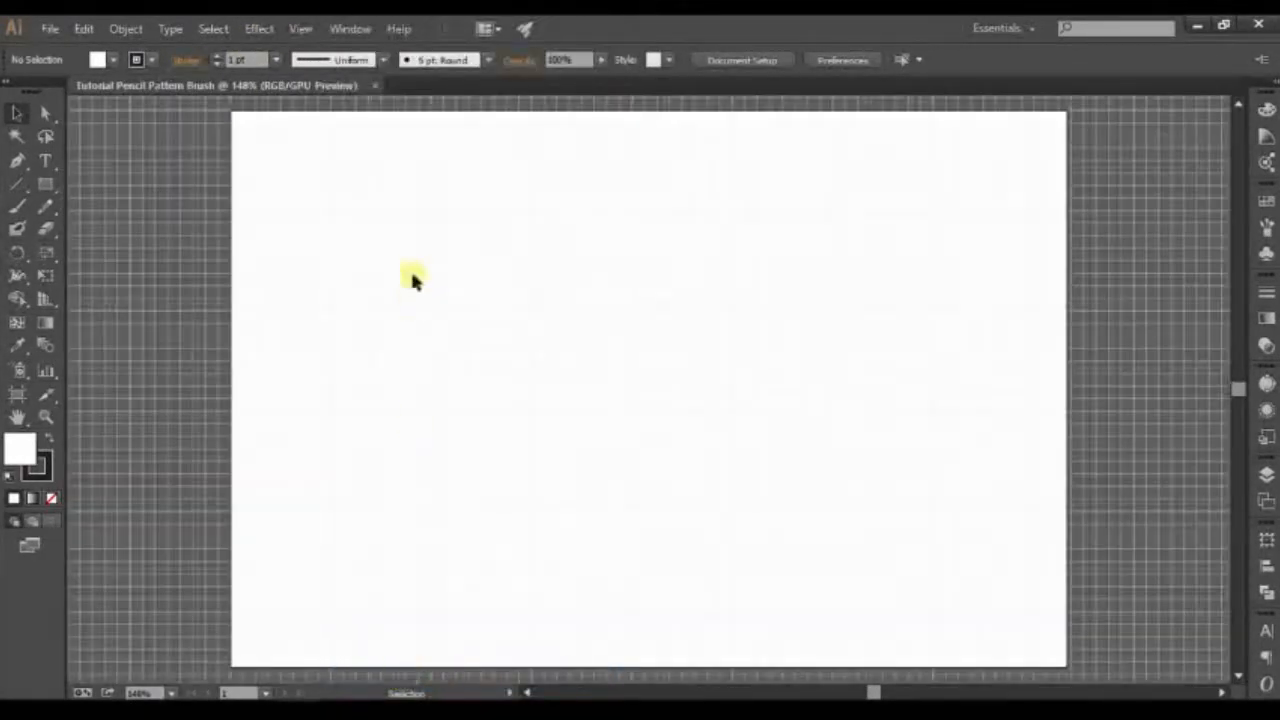
pyautogui.click(120, 29)
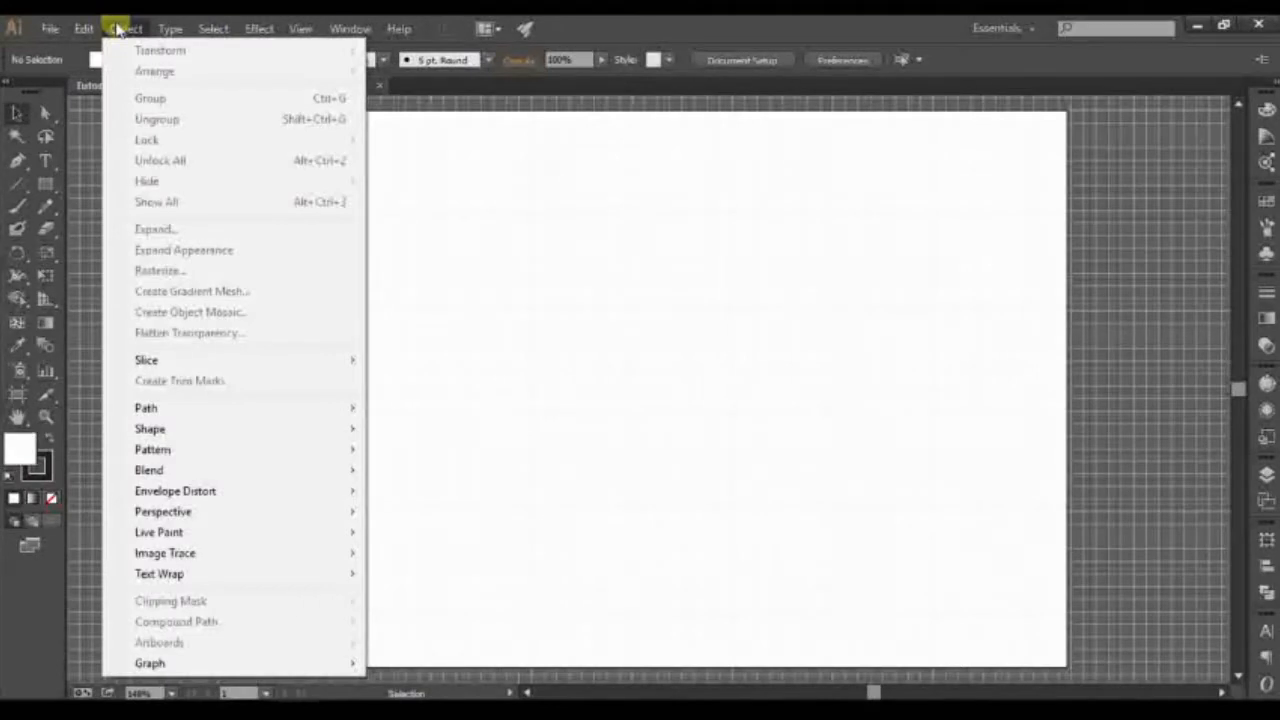
pyautogui.moveTo(187, 660)
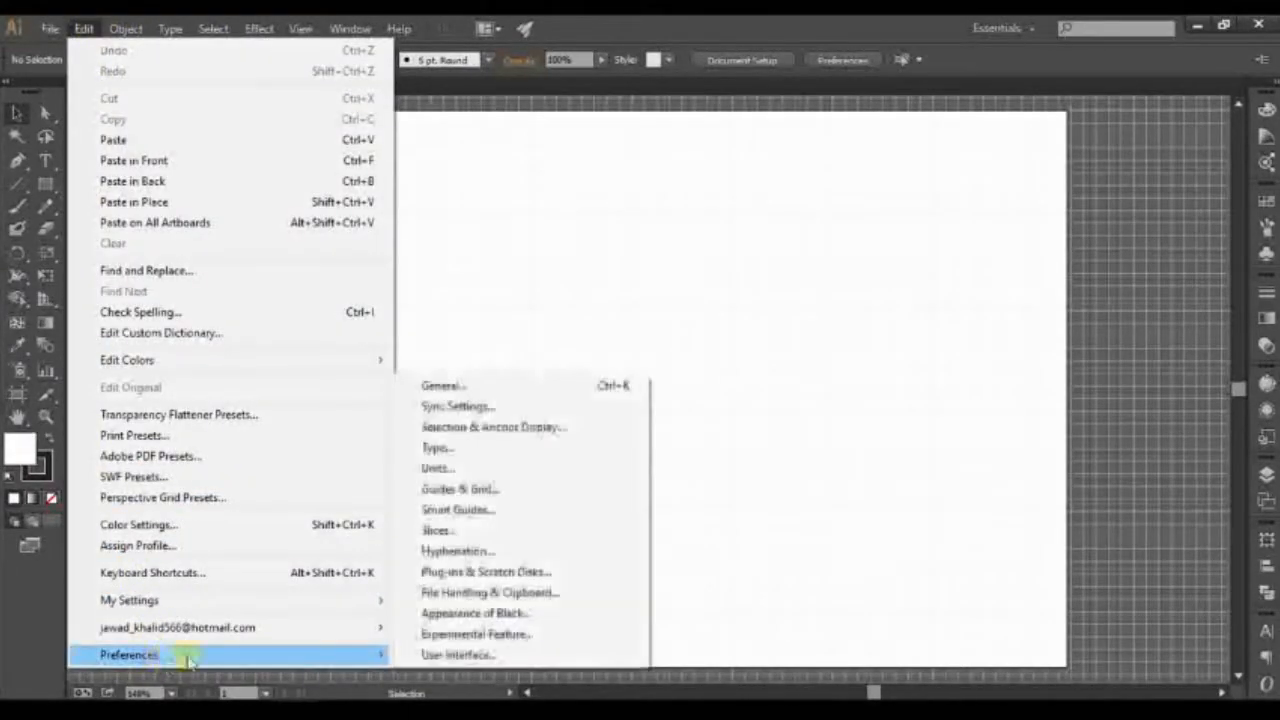
pyautogui.click(437, 468)
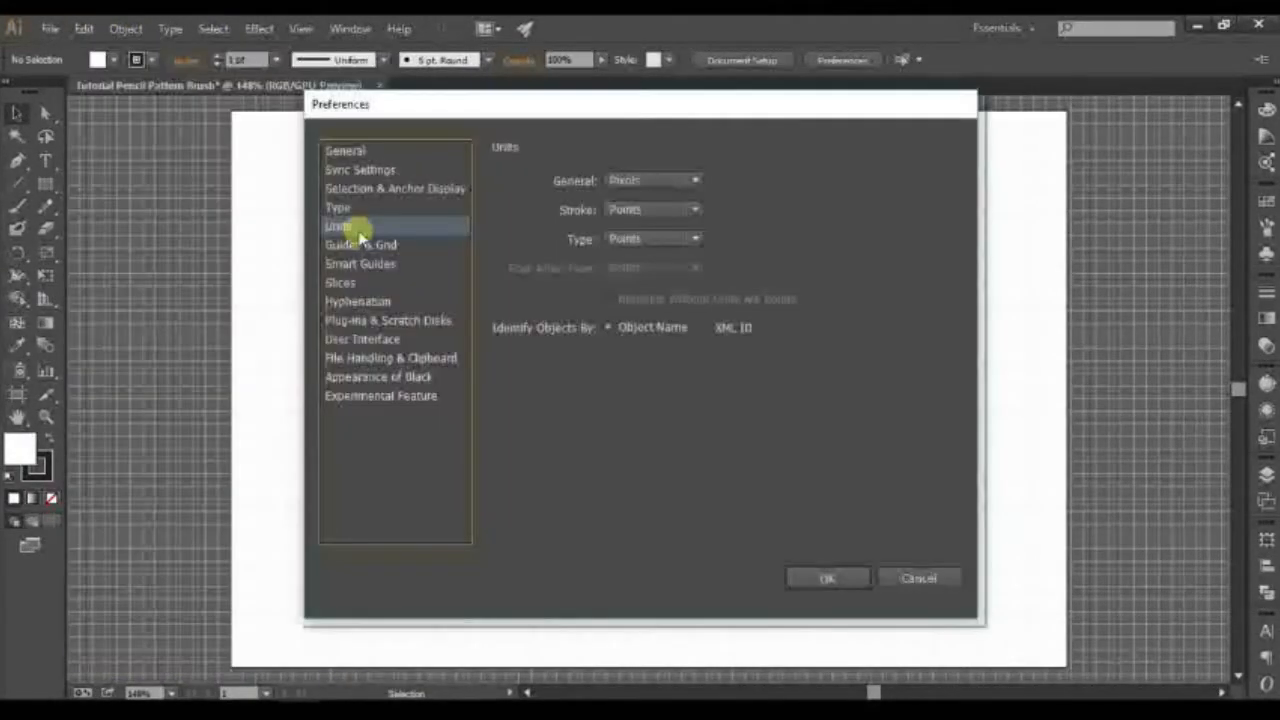
pyautogui.click(648, 209)
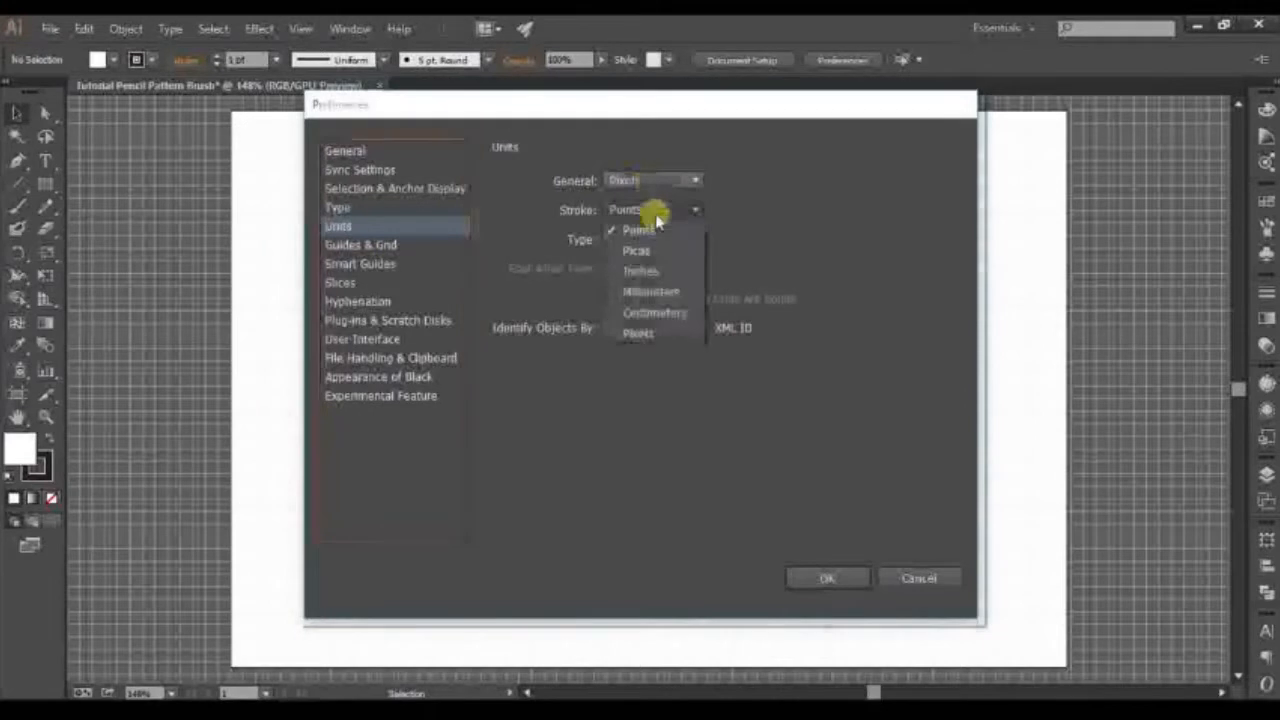
pyautogui.click(637, 333)
pyautogui.click(626, 238)
pyautogui.click(630, 322)
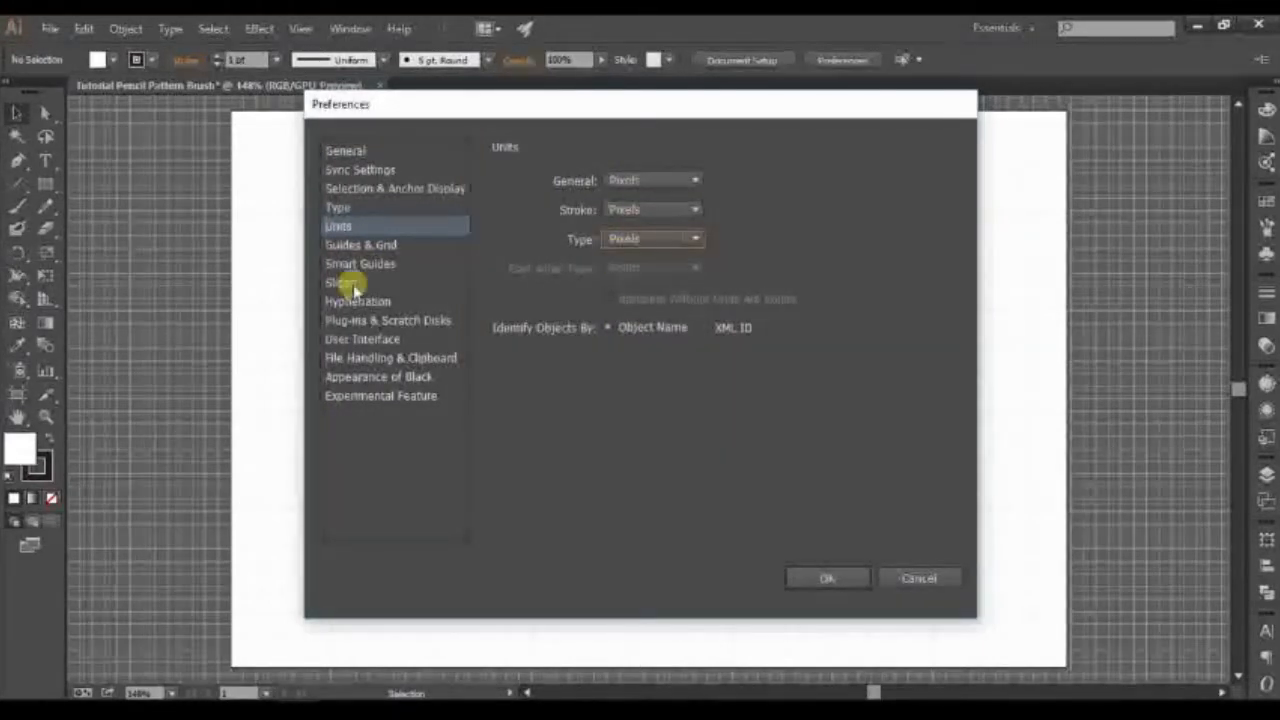
pyautogui.click(812, 582)
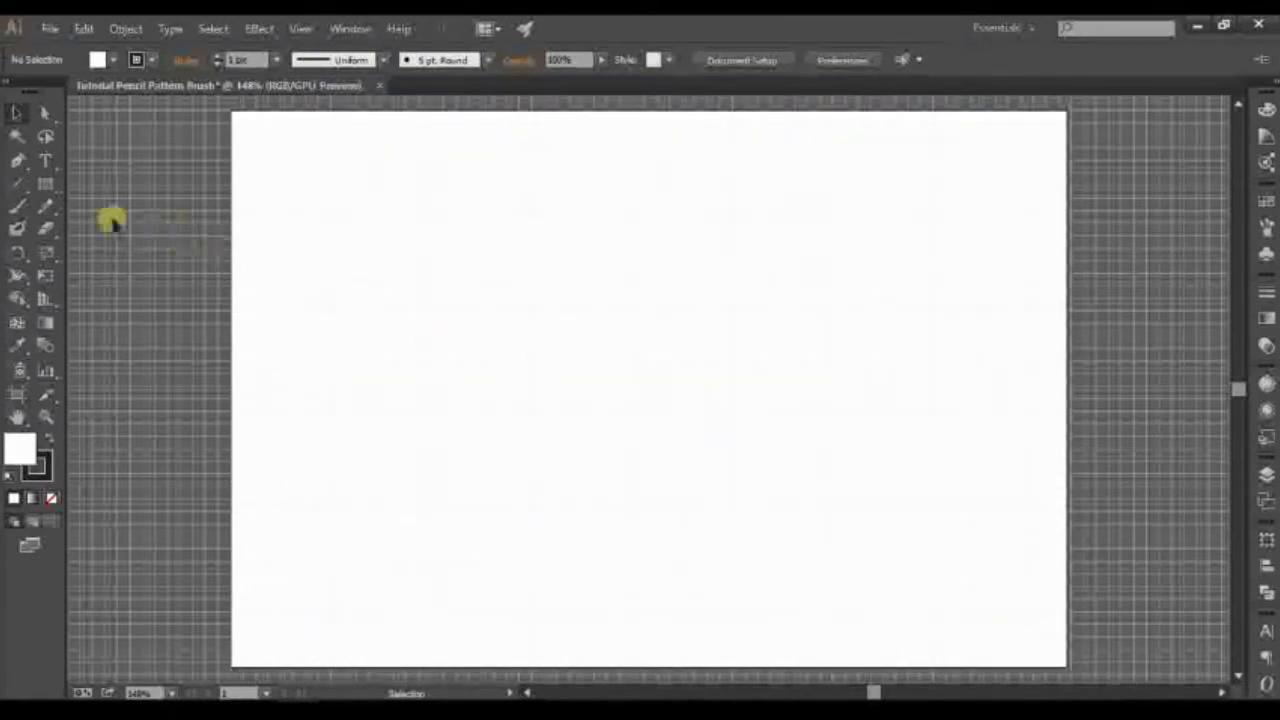
# - Set a black fill and no stroke for drawing with the Rectangle tool
pyautogui.click(45, 185)
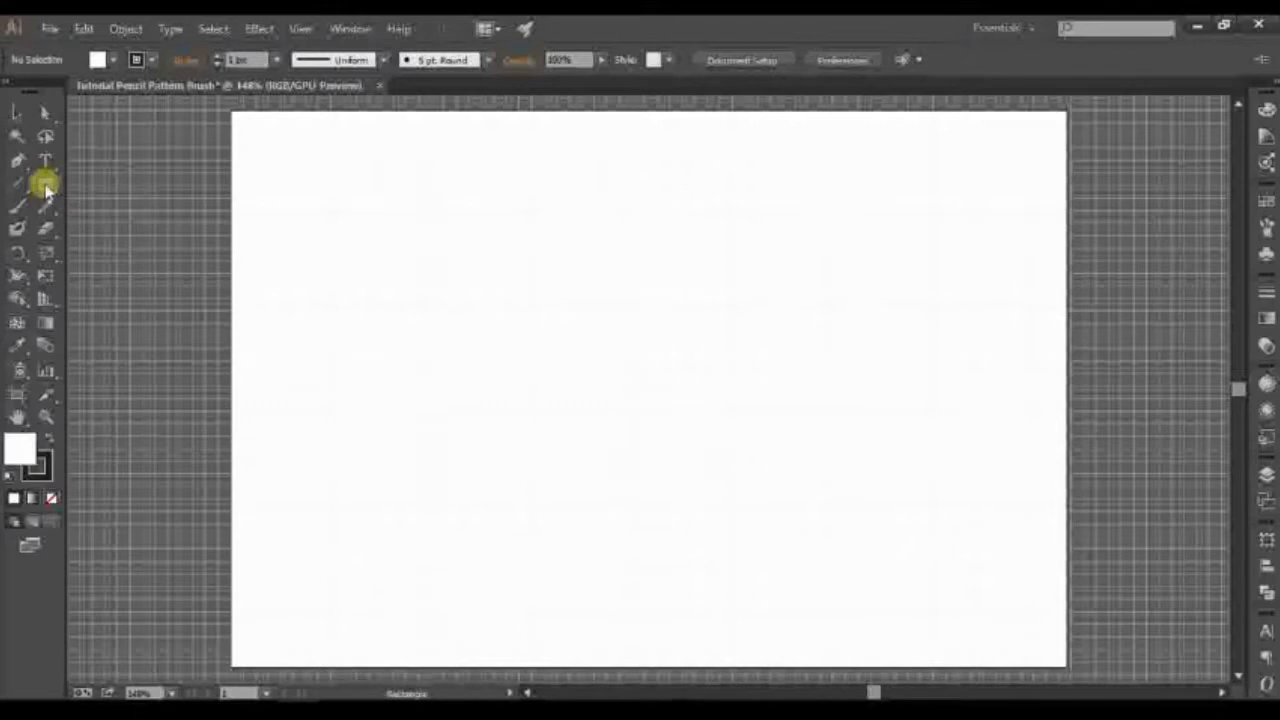
pyautogui.click(113, 60)
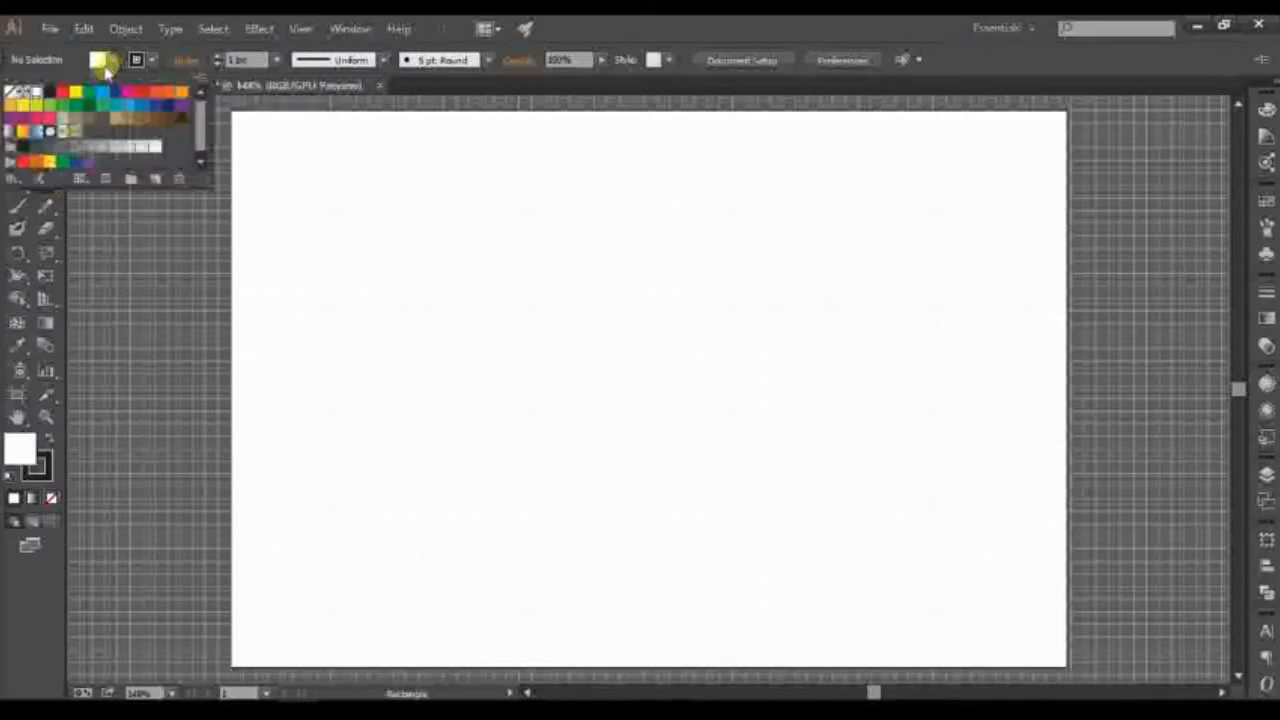
pyautogui.click(52, 88)
pyautogui.click(152, 60)
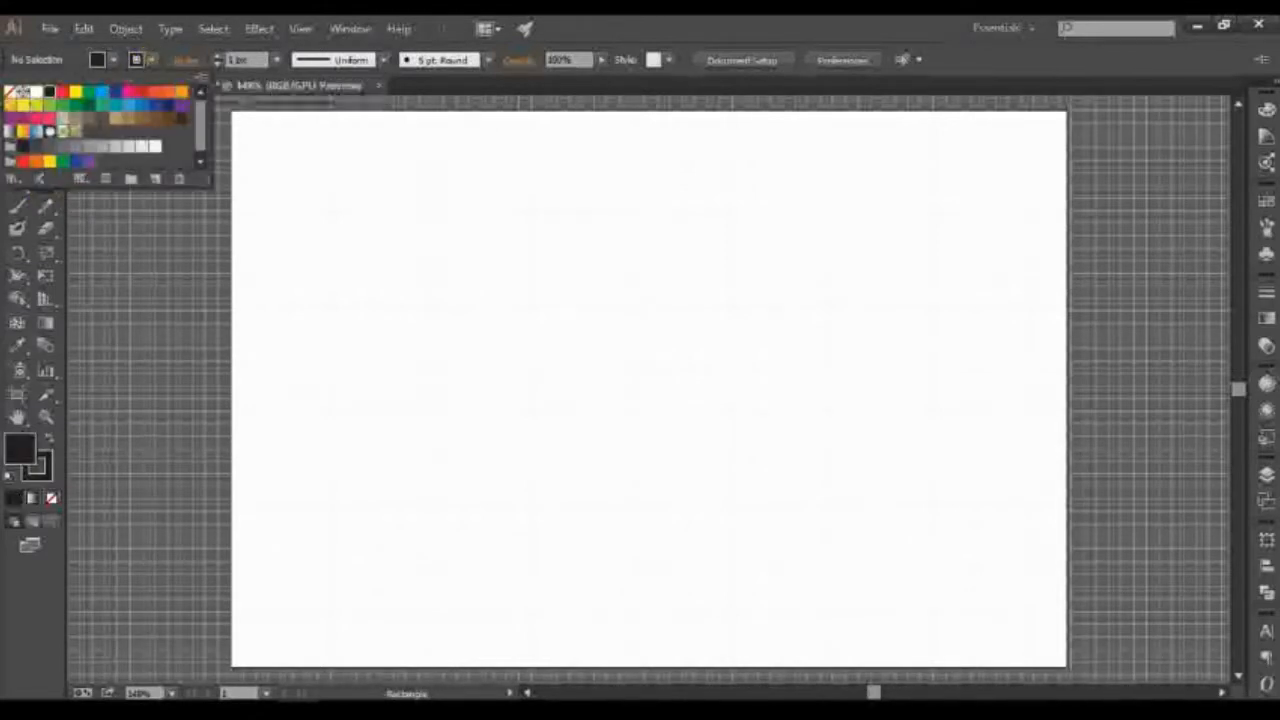
pyautogui.click(10, 91)
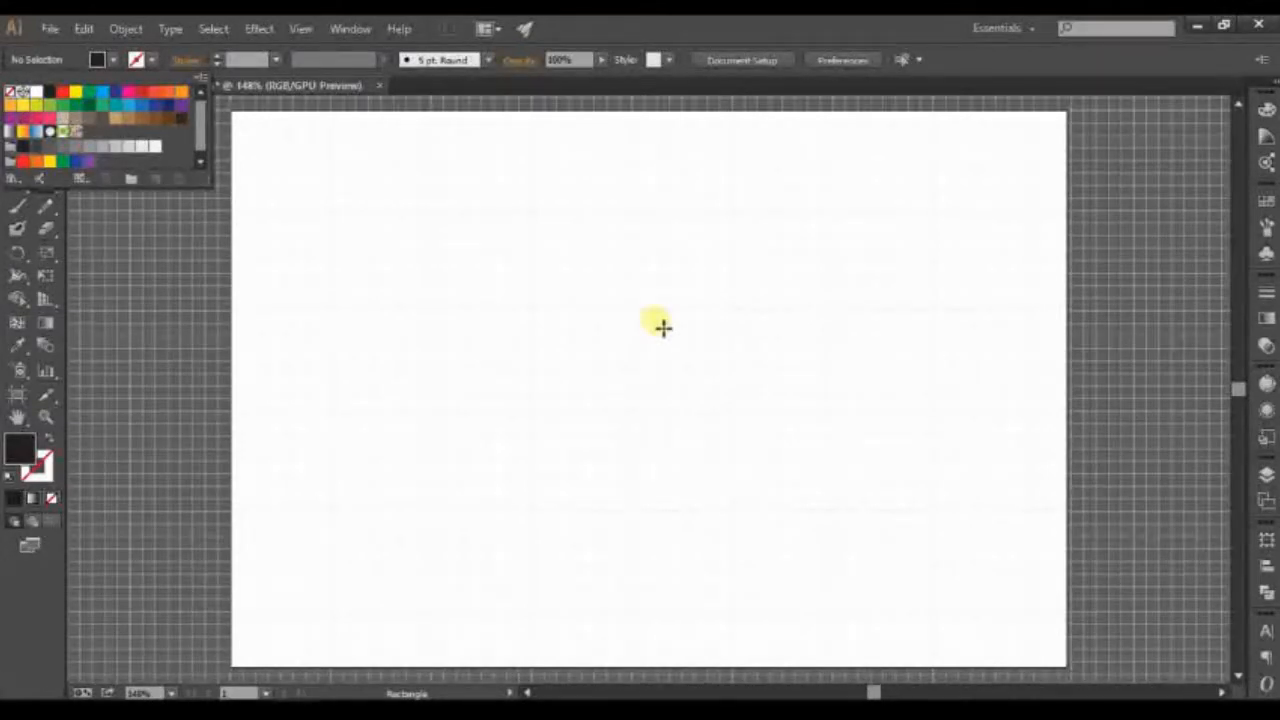
pyautogui.click(539, 318)
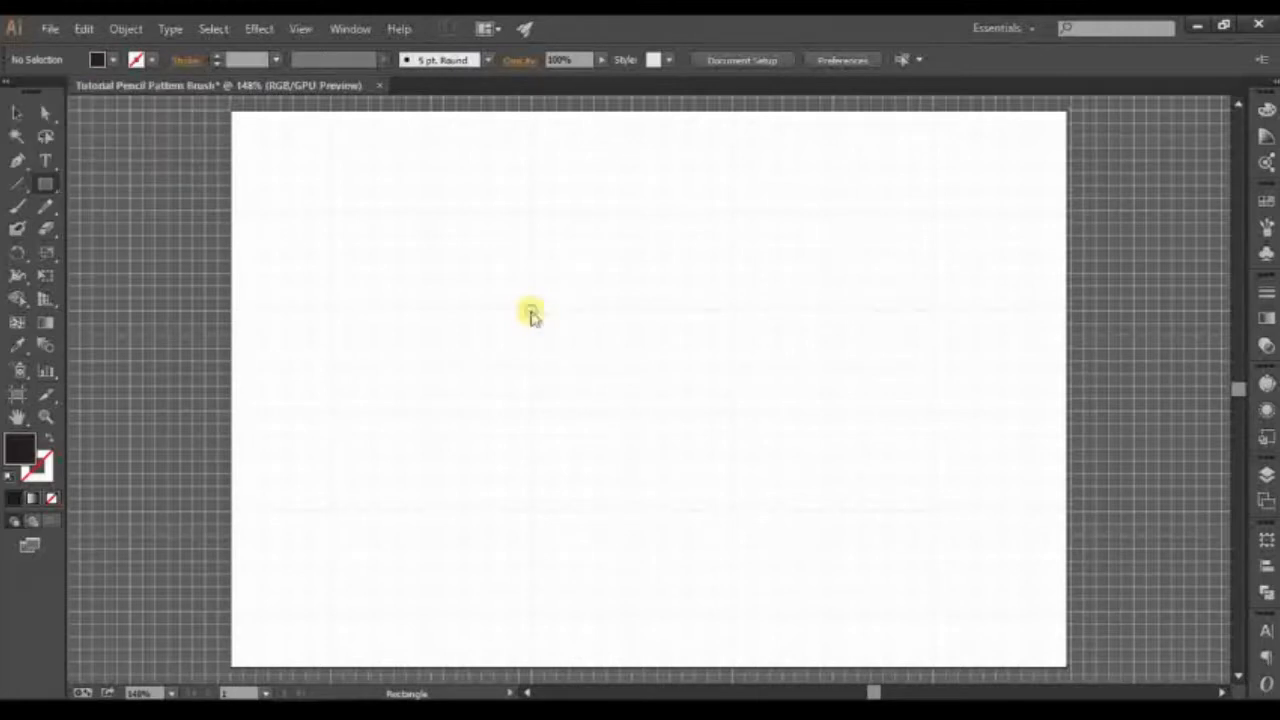
# - Create a black rectangle 15 px wide and 35 px high near the middle of the artboard
pyautogui.click(532, 314)
pyautogui.moveTo(104, 40); pyautogui.dragTo(842, 262)
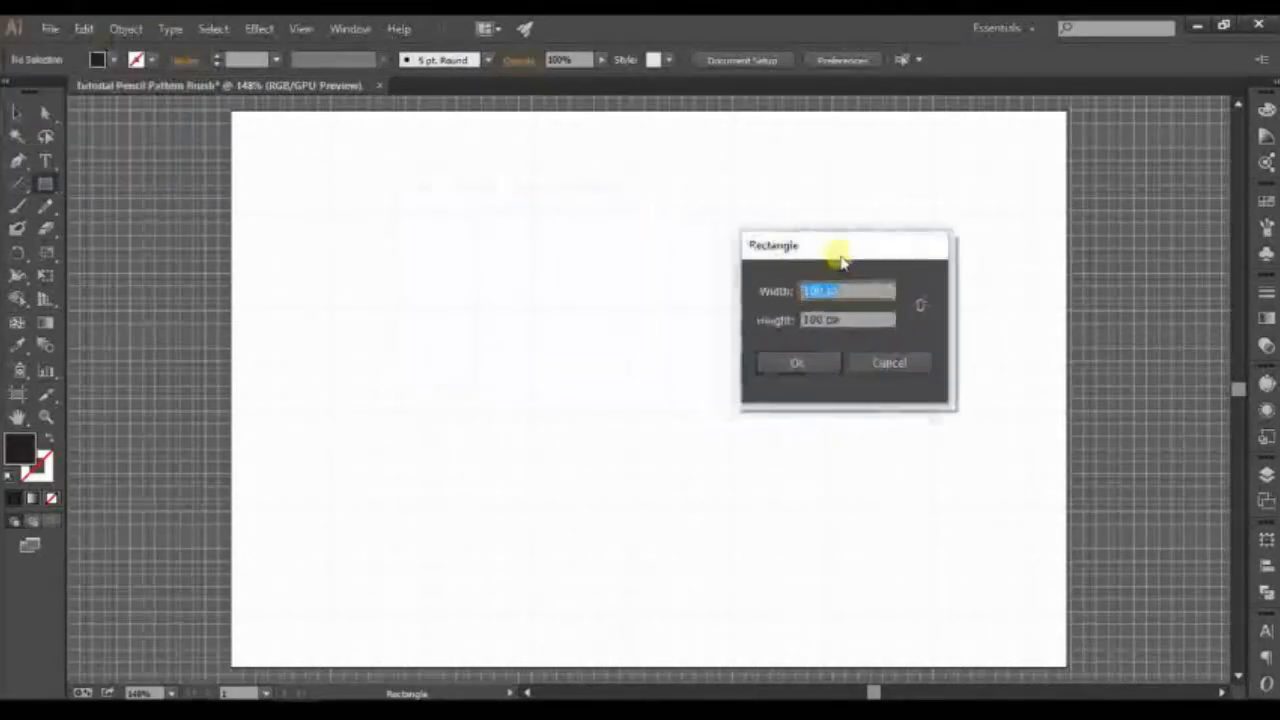
pyautogui.write('15 px')
pyautogui.click(818, 320)
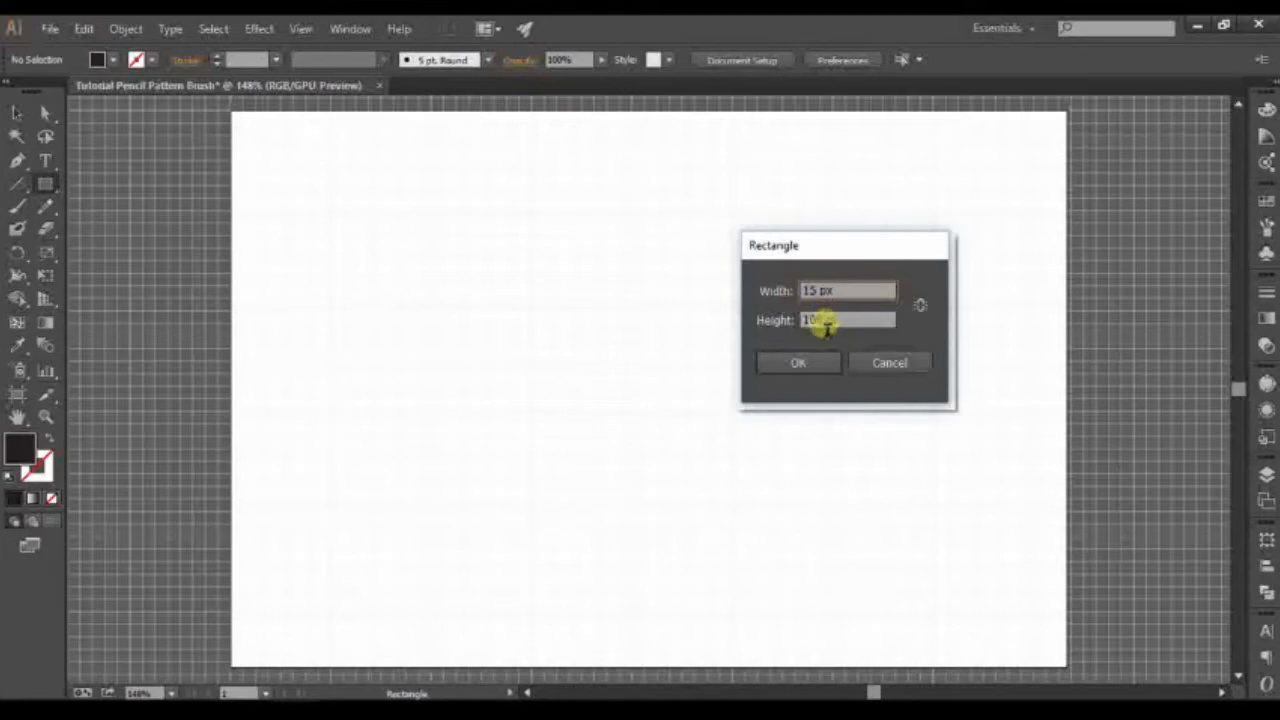
pyautogui.moveTo(826, 328); pyautogui.dragTo(753, 320)
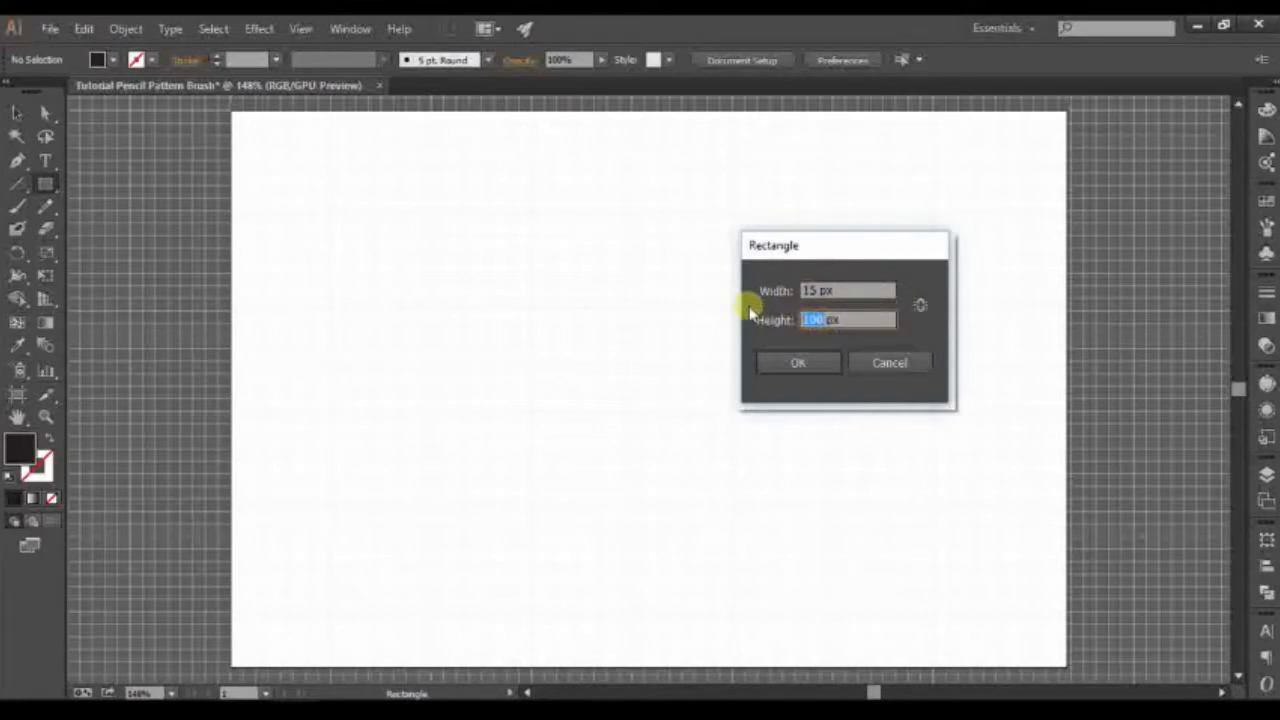
pyautogui.write('35')
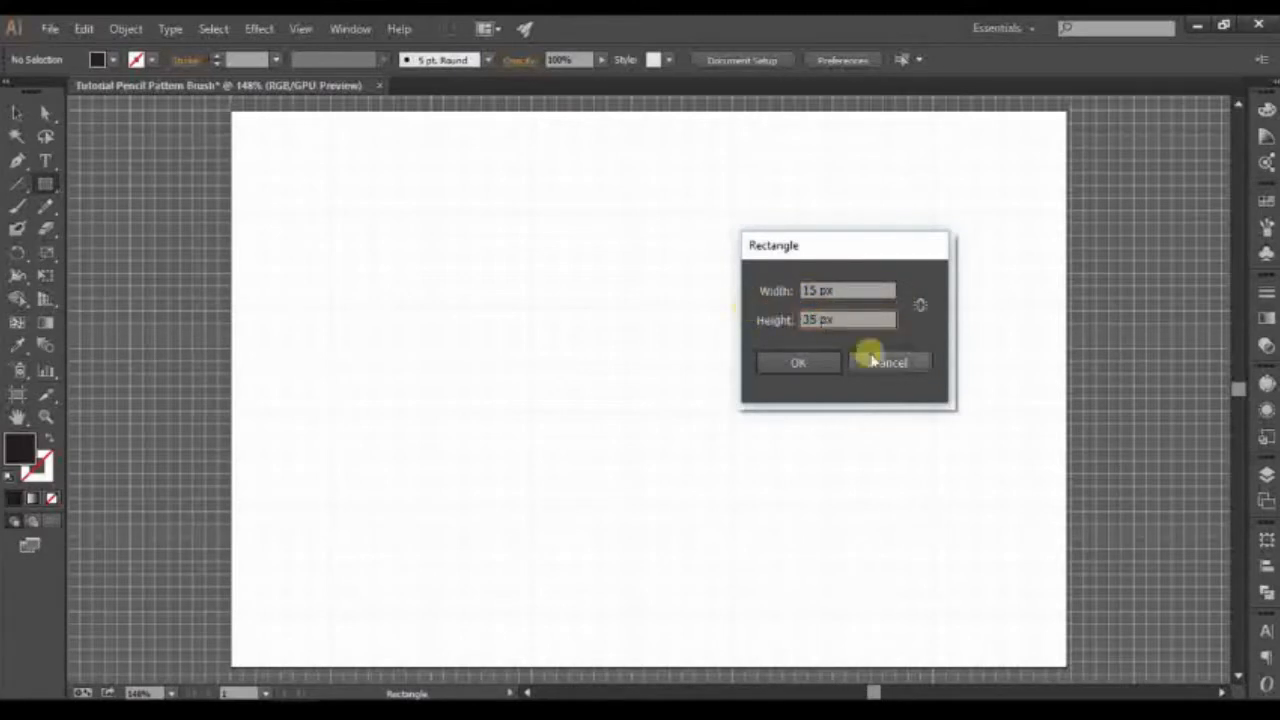
pyautogui.click(808, 362)
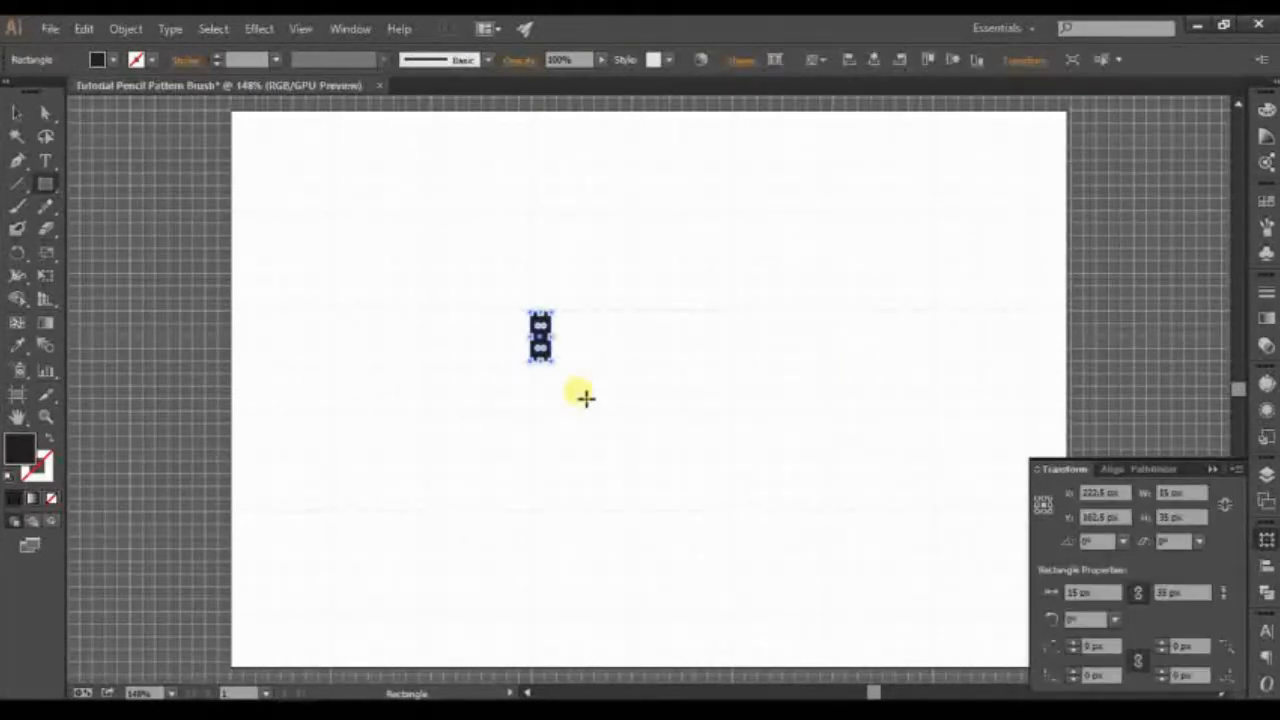
# - Move the black rectangle about 15 px to the right, keeping its vertical position
pyautogui.click(45, 417)
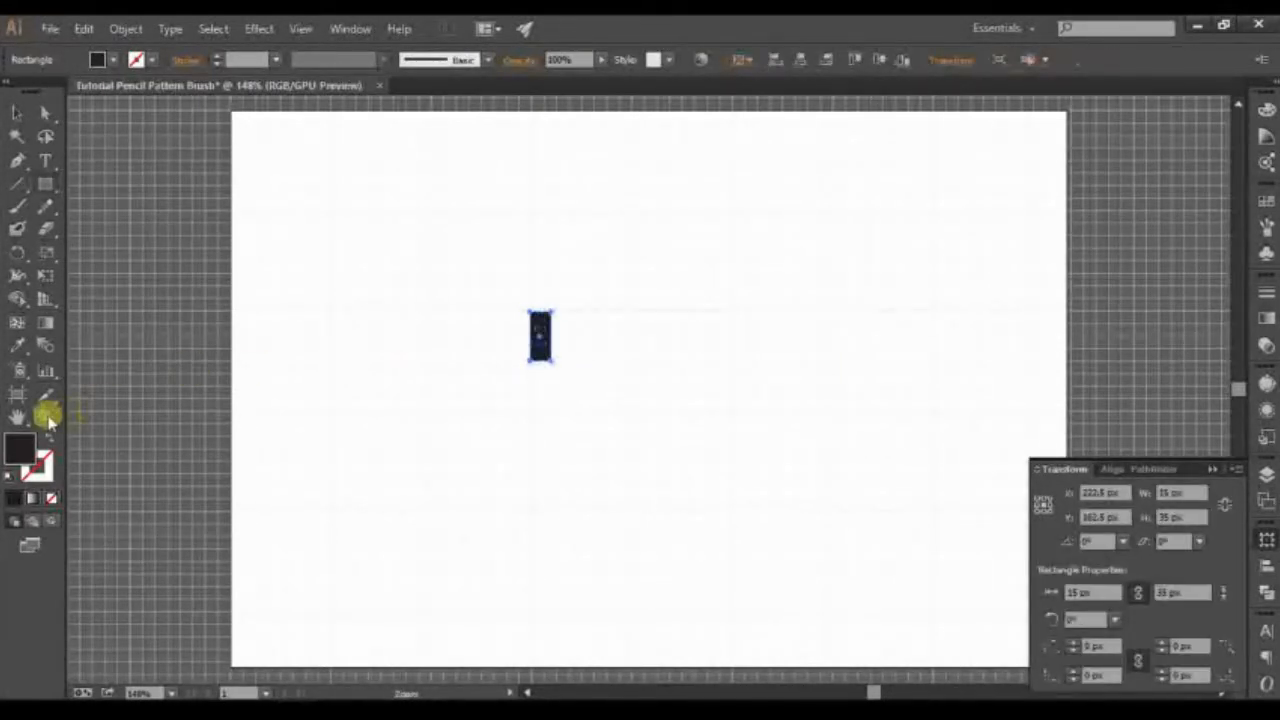
pyautogui.click(563, 343)
pyautogui.click(680, 374)
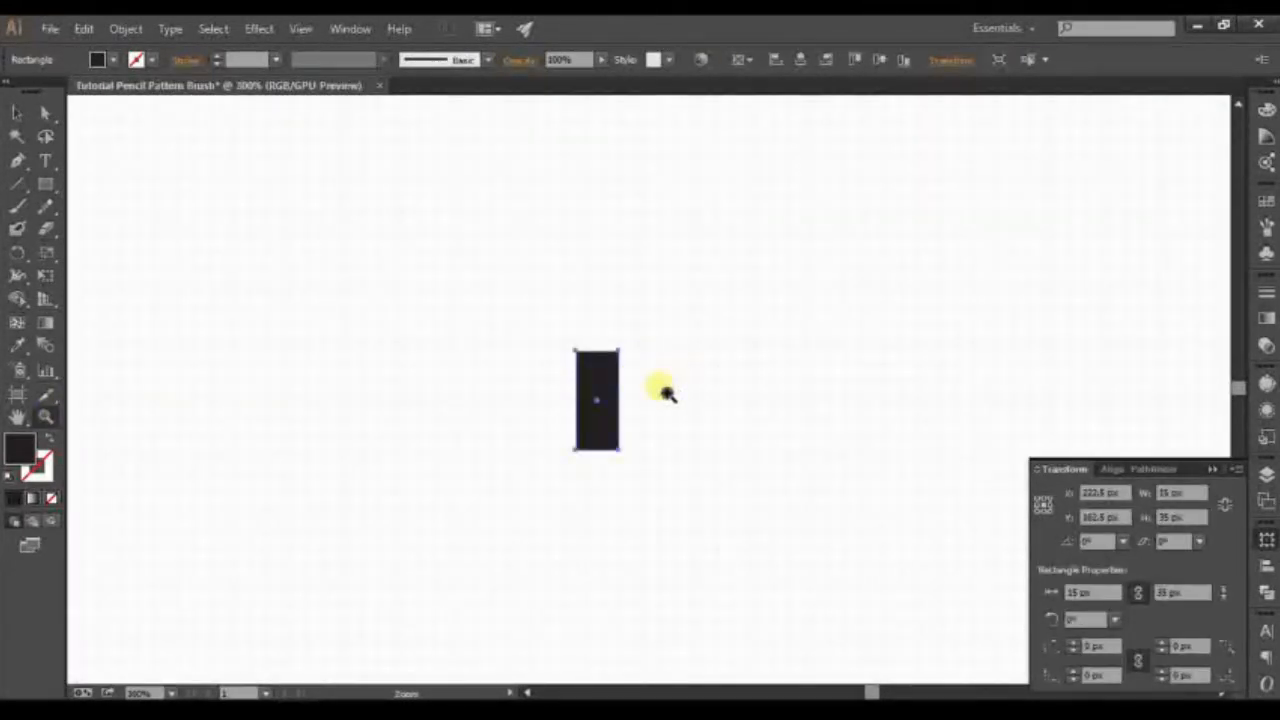
pyautogui.click(667, 392)
pyautogui.click(664, 392)
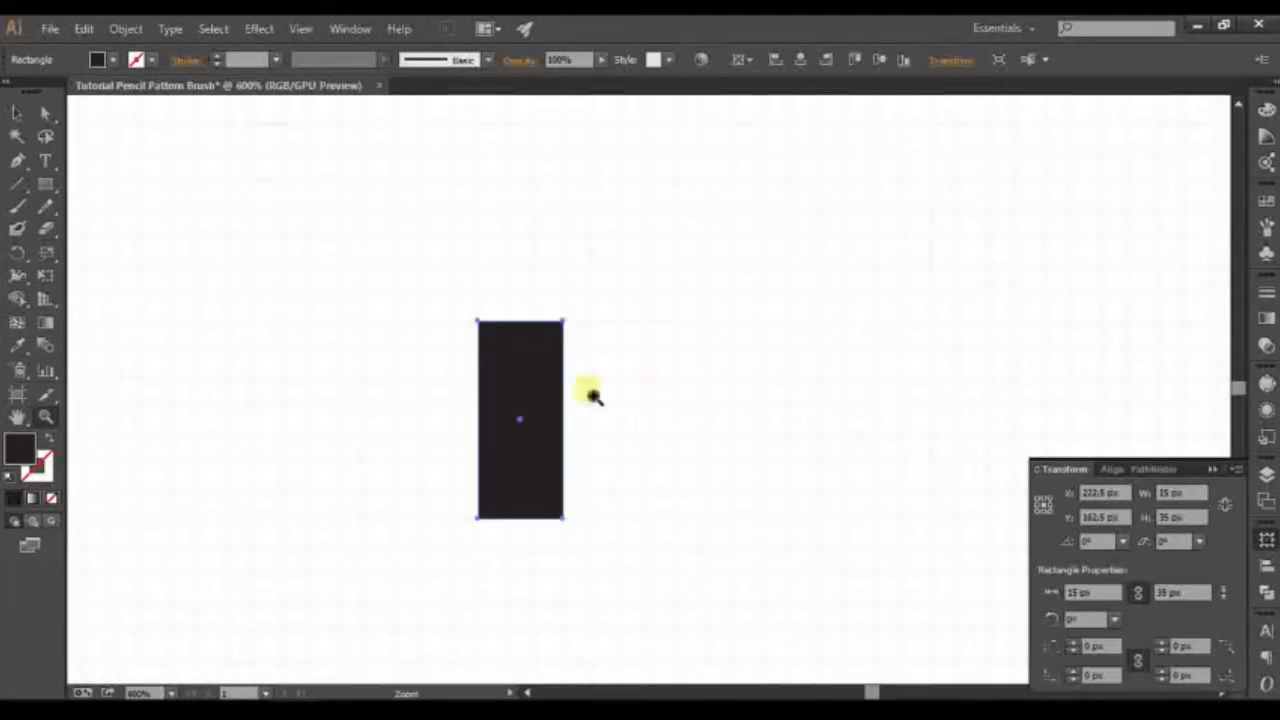
pyautogui.press('v')
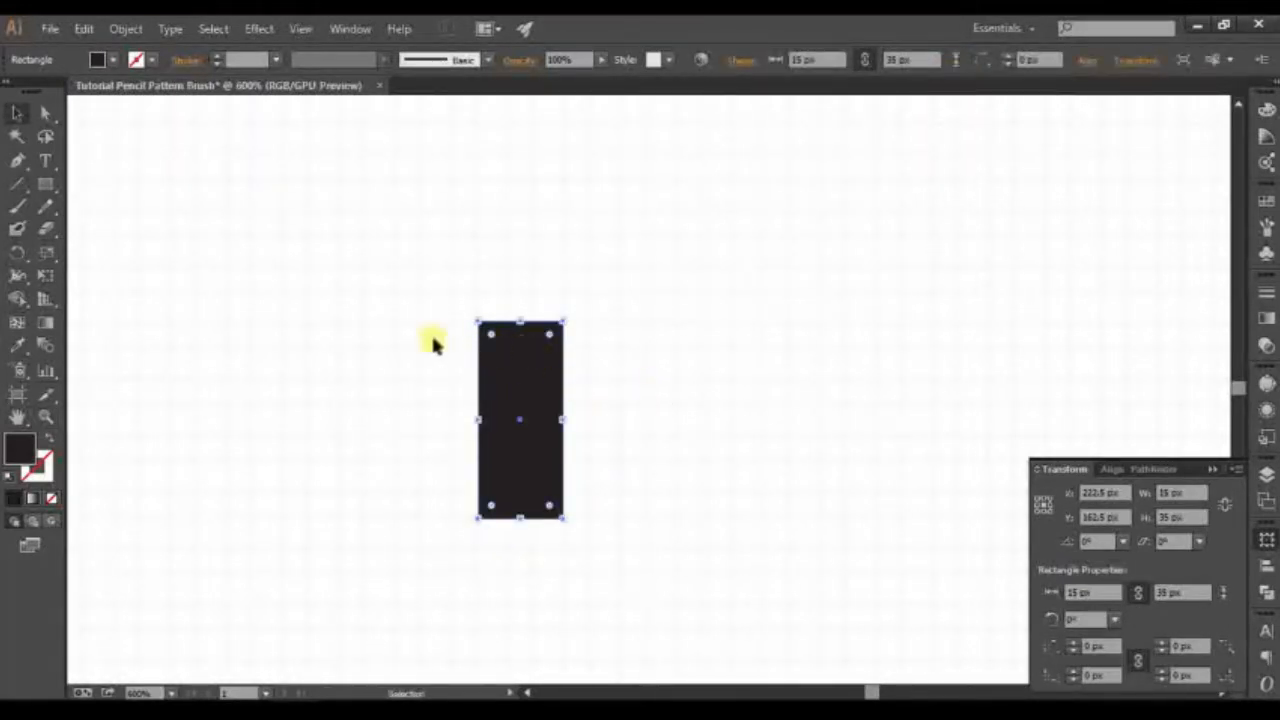
pyautogui.moveTo(540, 366); pyautogui.dragTo(621, 363)
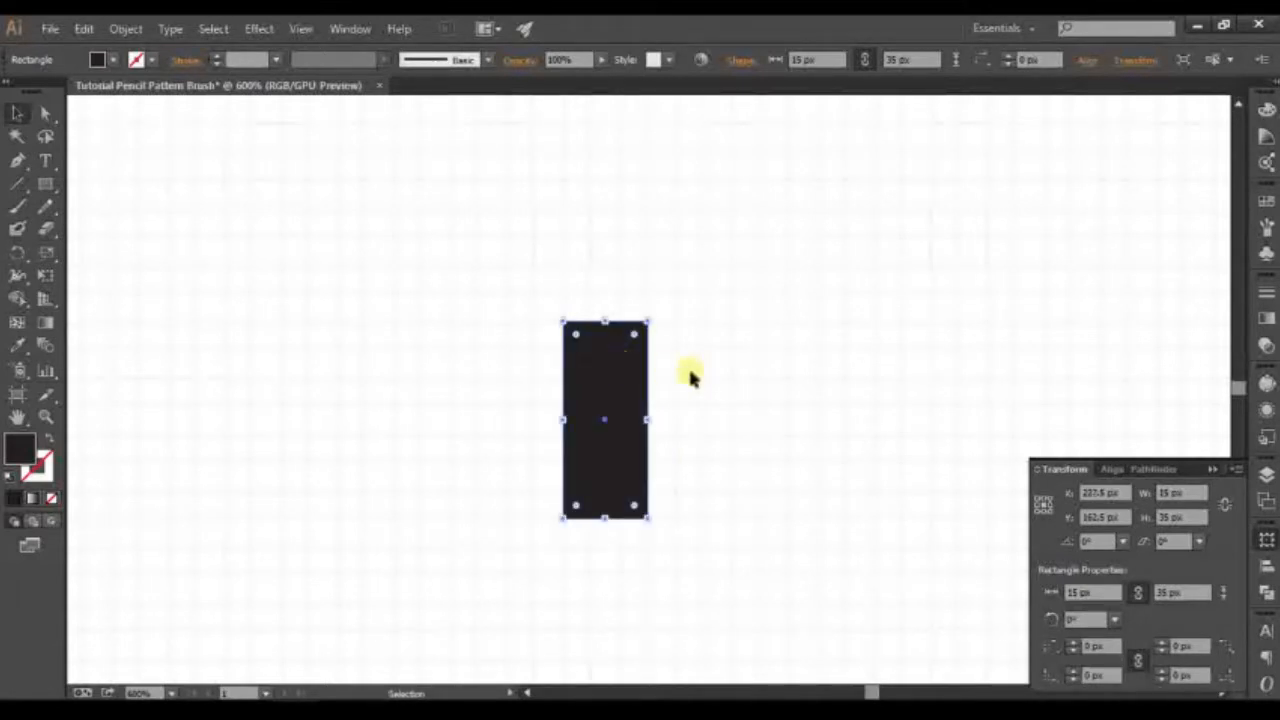
# - Create a 5 px wide, 25 px high rectangle to the right of the black one and fill it with white
pyautogui.click(45, 183)
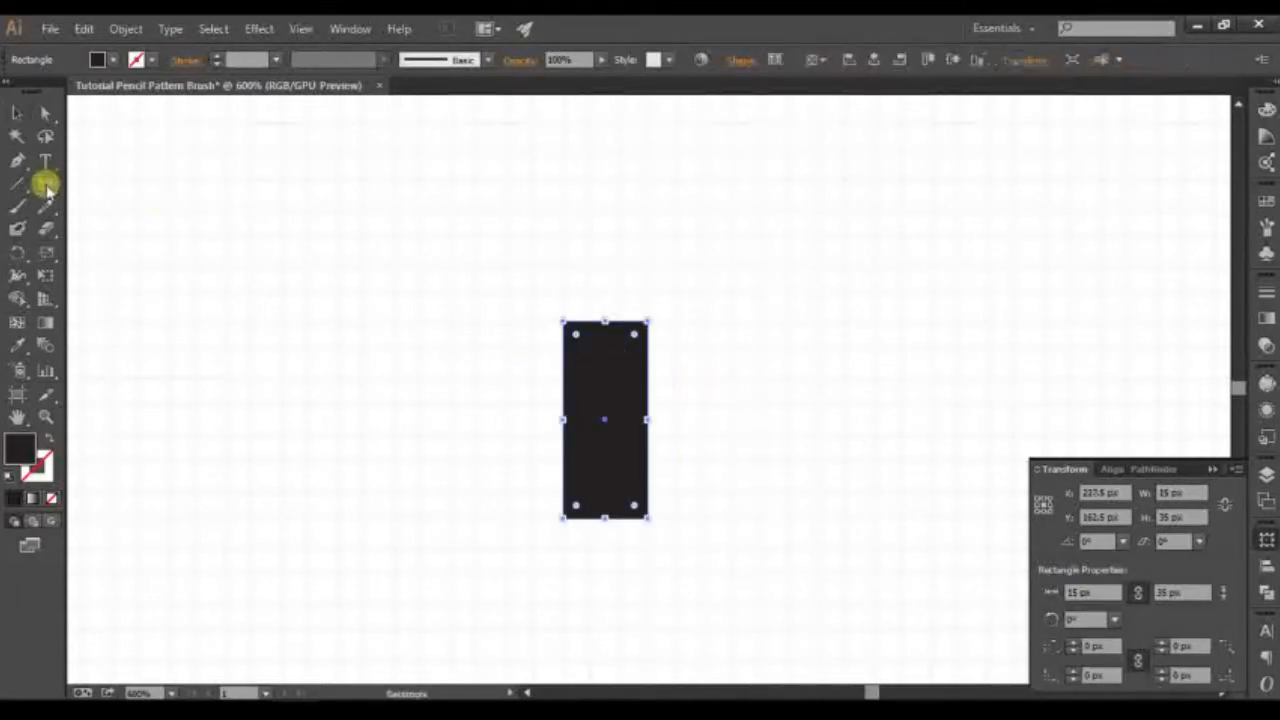
pyautogui.click(703, 290)
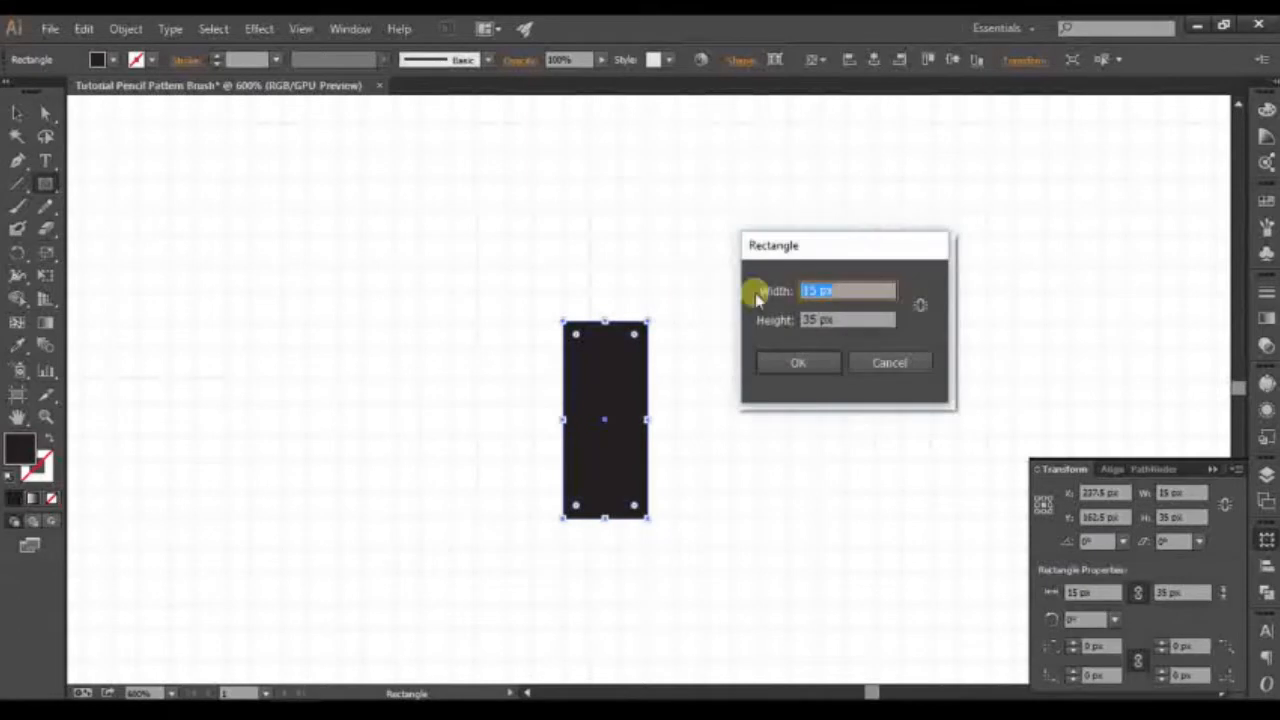
pyautogui.doubleClick(818, 292)
pyautogui.doubleClick(810, 320)
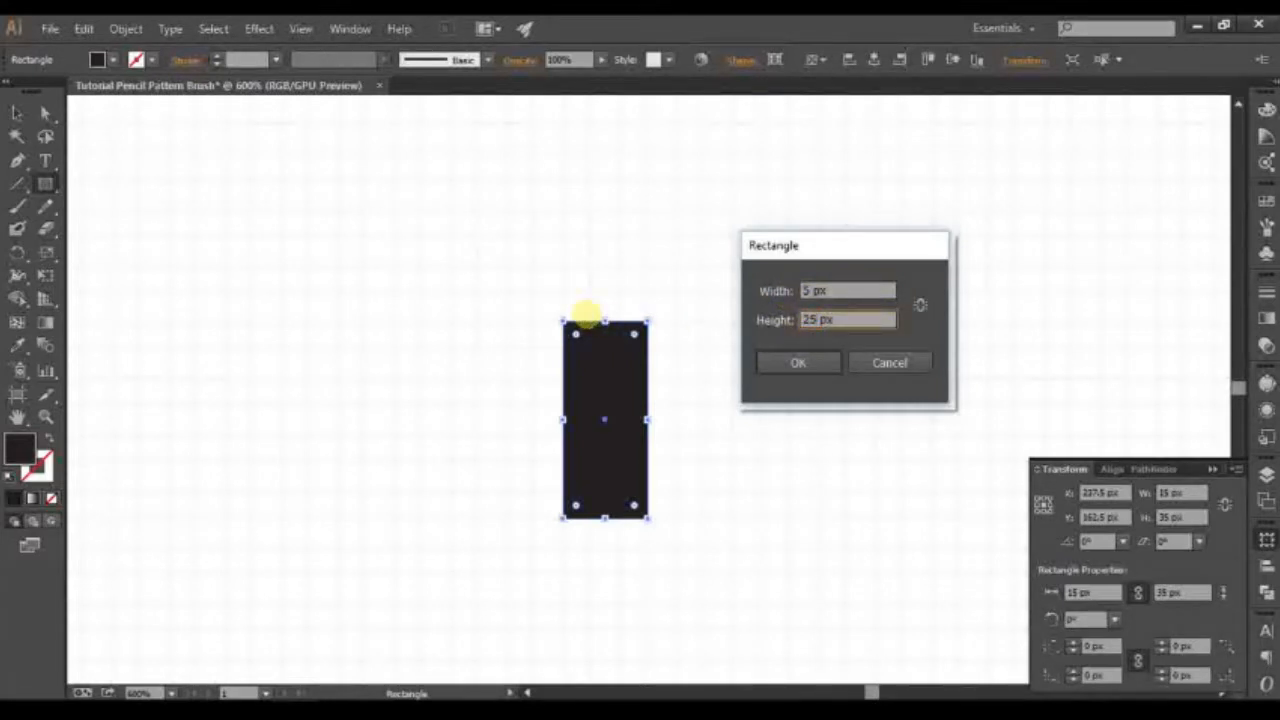
pyautogui.click(790, 362)
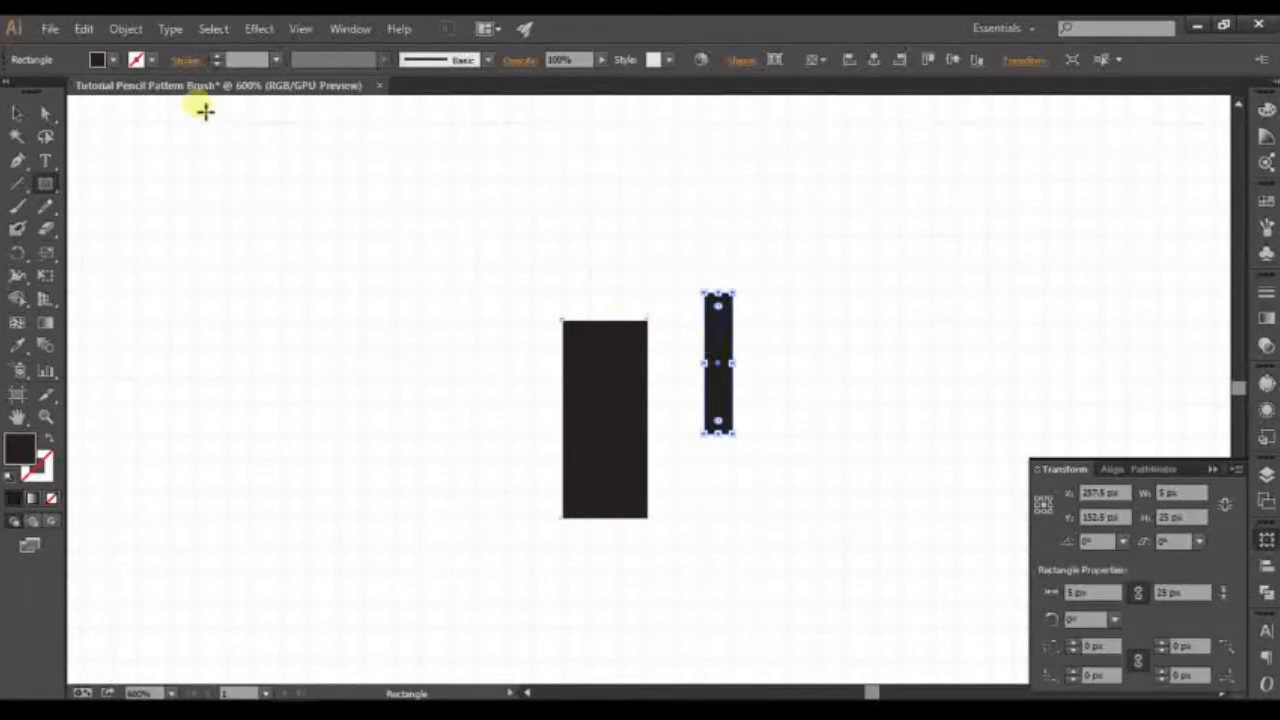
pyautogui.click(104, 59)
pyautogui.click(43, 99)
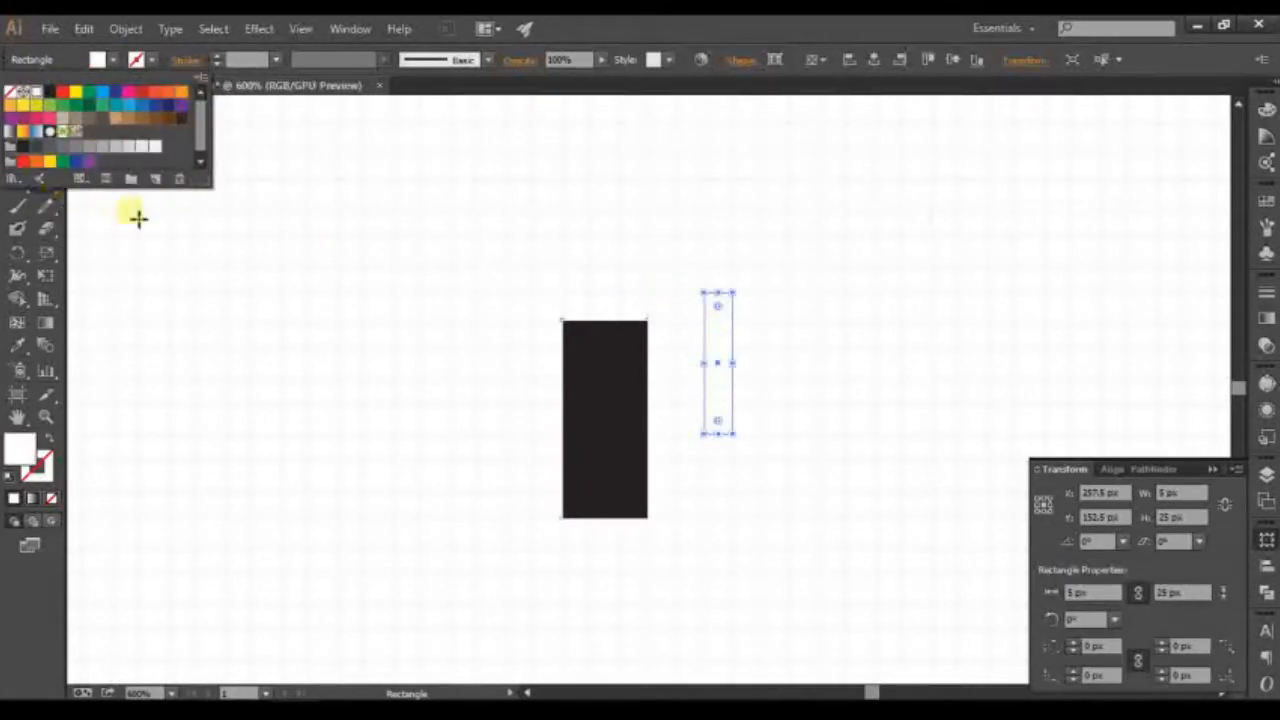
# - Move the white 5 × 25 px rectangle into the centre of the black rectangle and deselect it
pyautogui.click(112, 207)
pyautogui.click(44, 113)
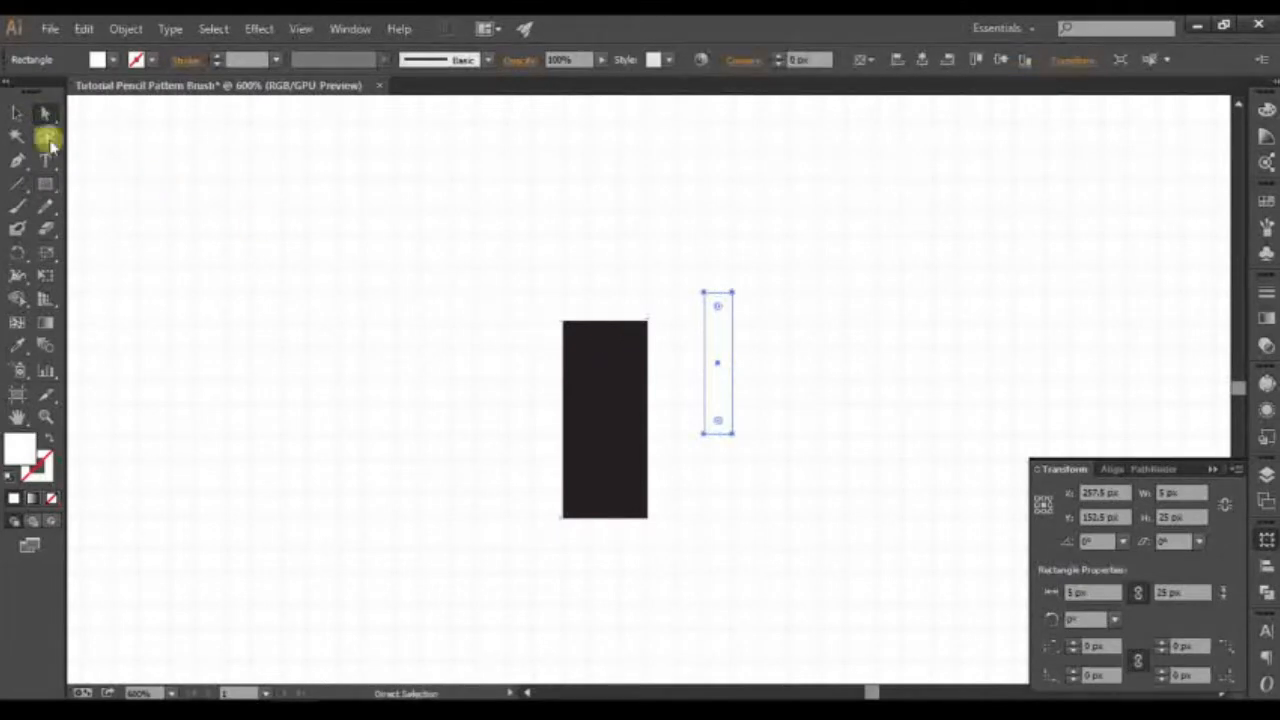
pyautogui.click(16, 112)
pyautogui.moveTo(712, 338); pyautogui.dragTo(603, 389)
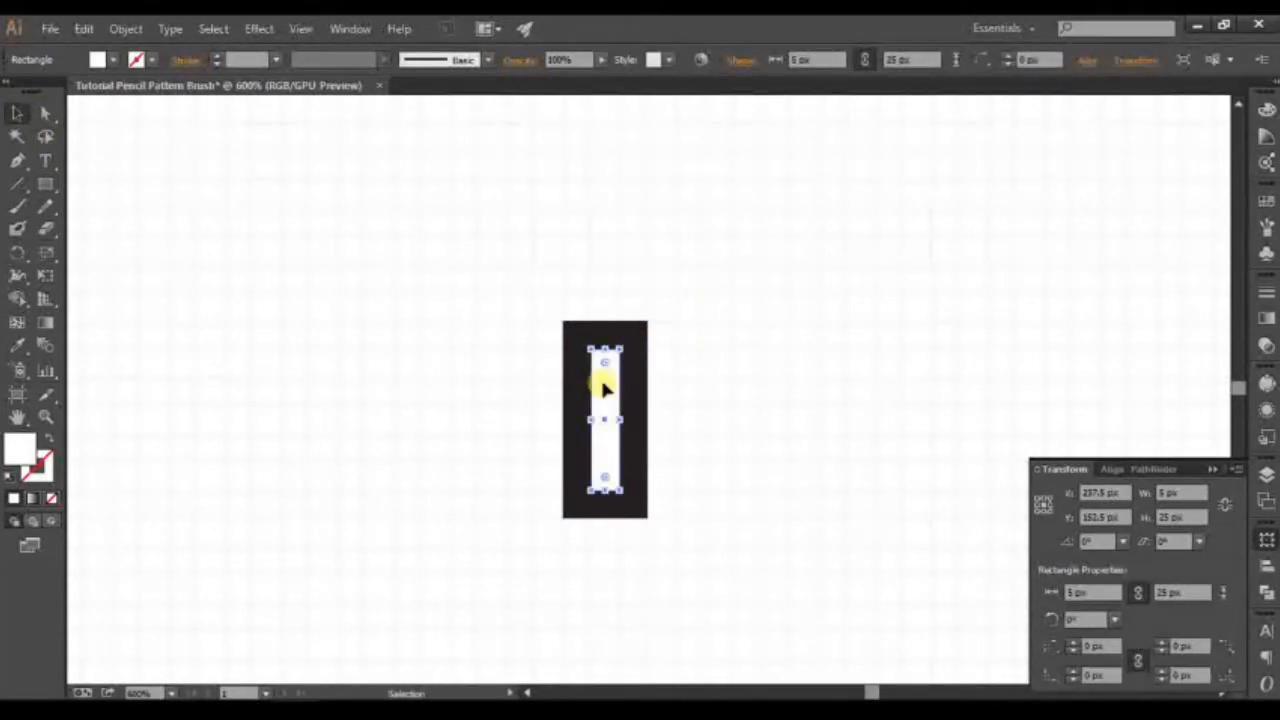
pyautogui.click(642, 352)
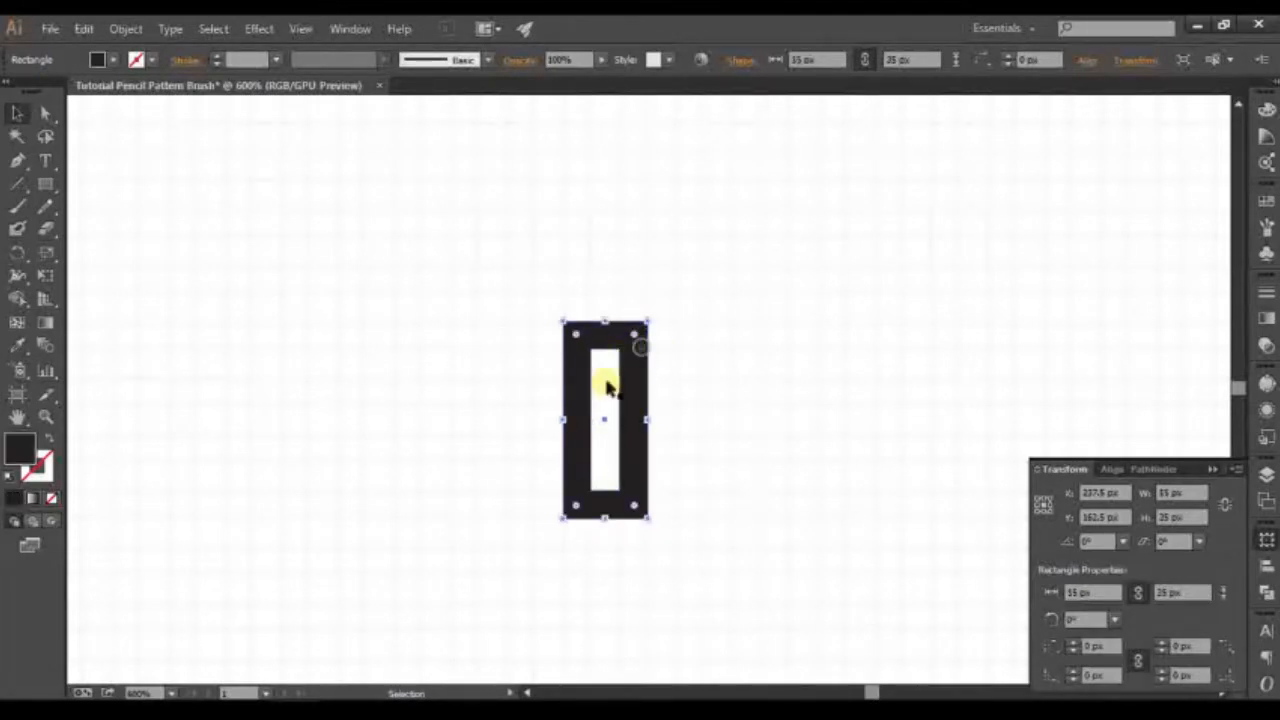
pyautogui.click(606, 372)
pyautogui.click(520, 381)
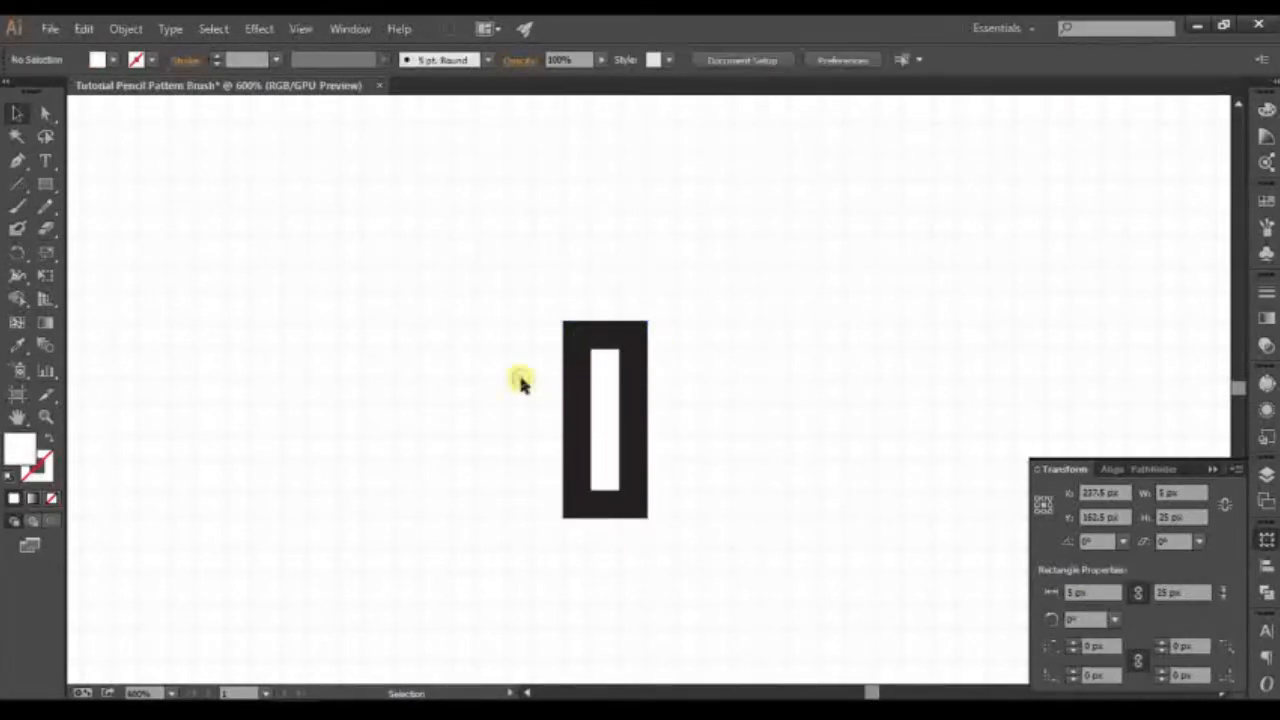
# - Create a 5 px wide, 25 px high rectangle to the left of the black one and fill it with black
pyautogui.click(45, 184)
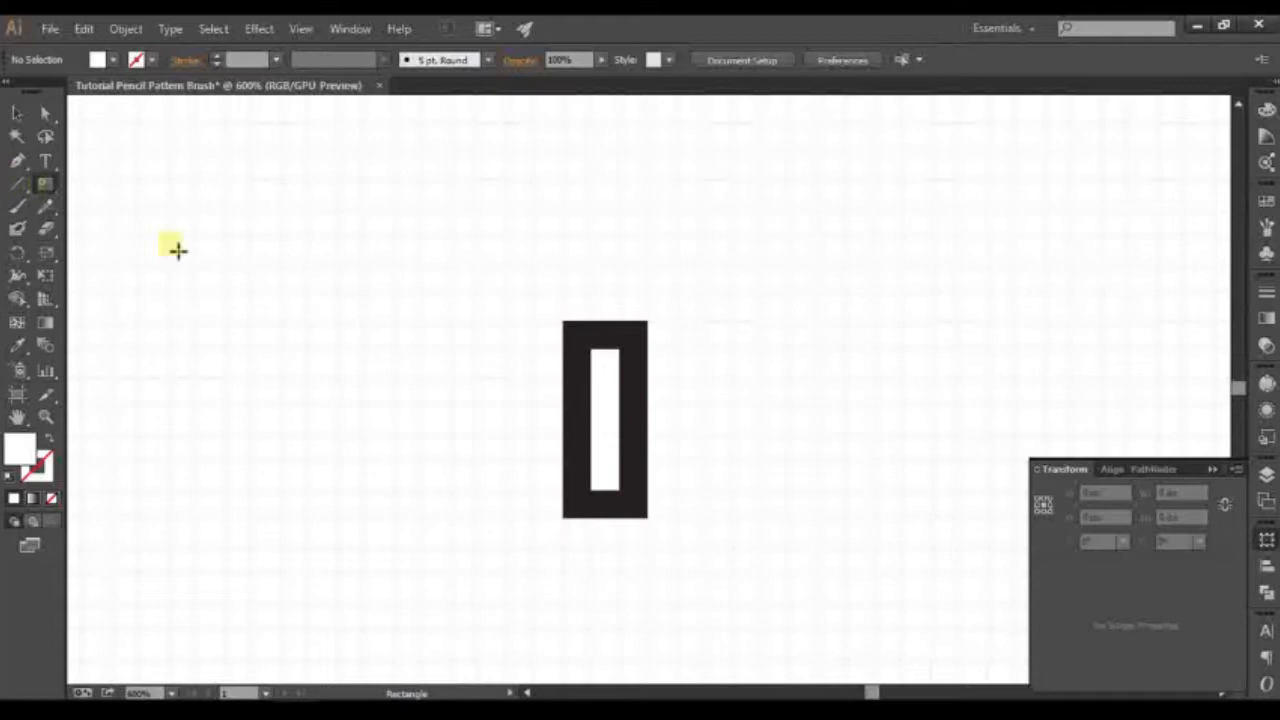
pyautogui.click(515, 335)
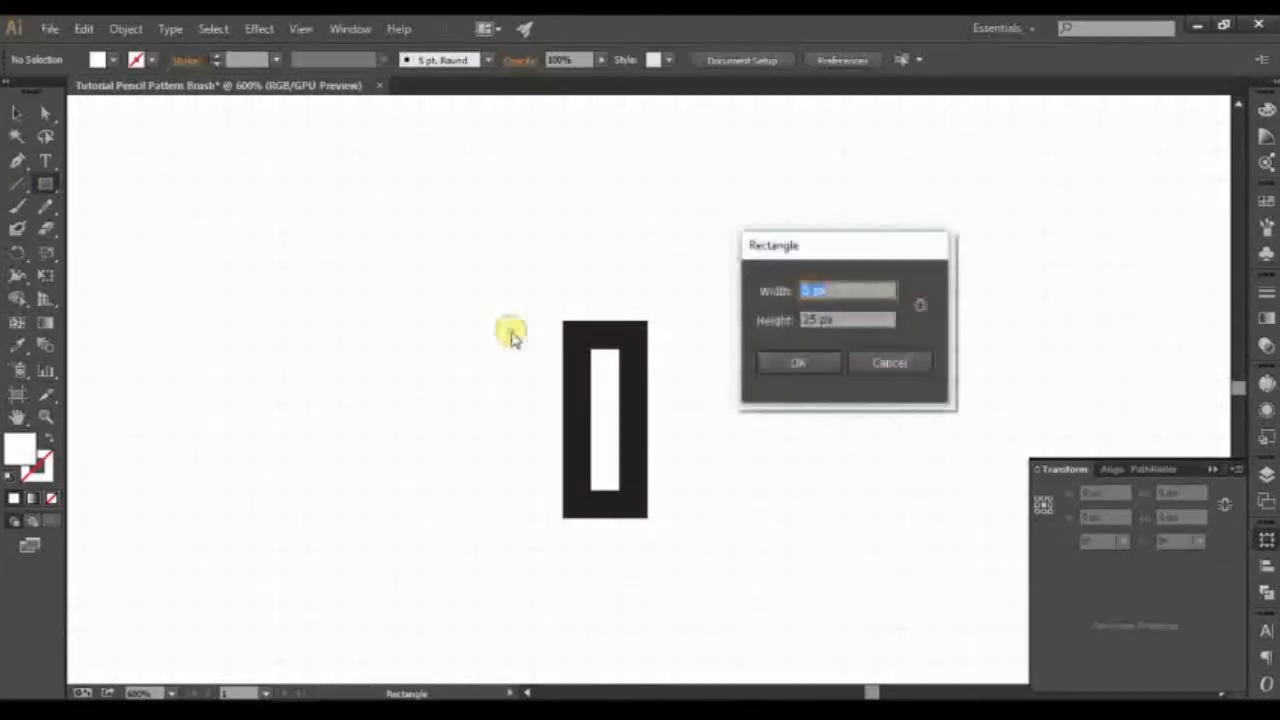
pyautogui.click(820, 364)
pyautogui.click(101, 64)
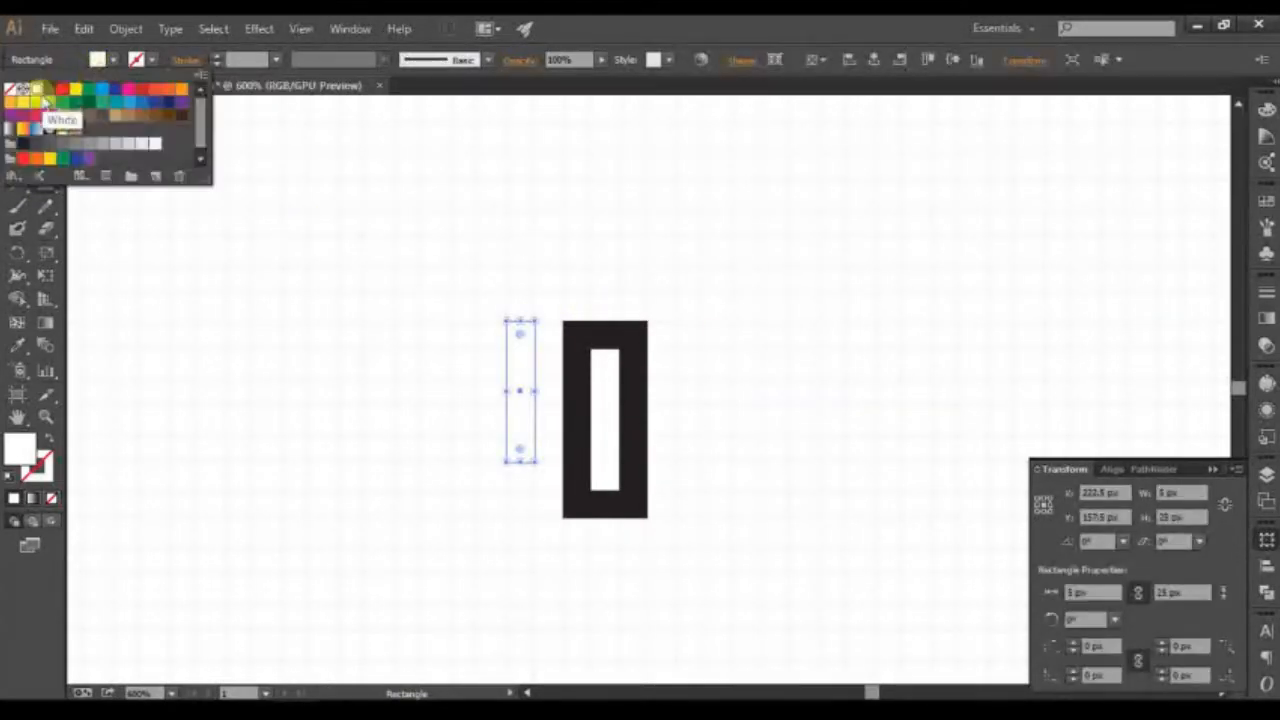
pyautogui.click(44, 88)
pyautogui.click(28, 212)
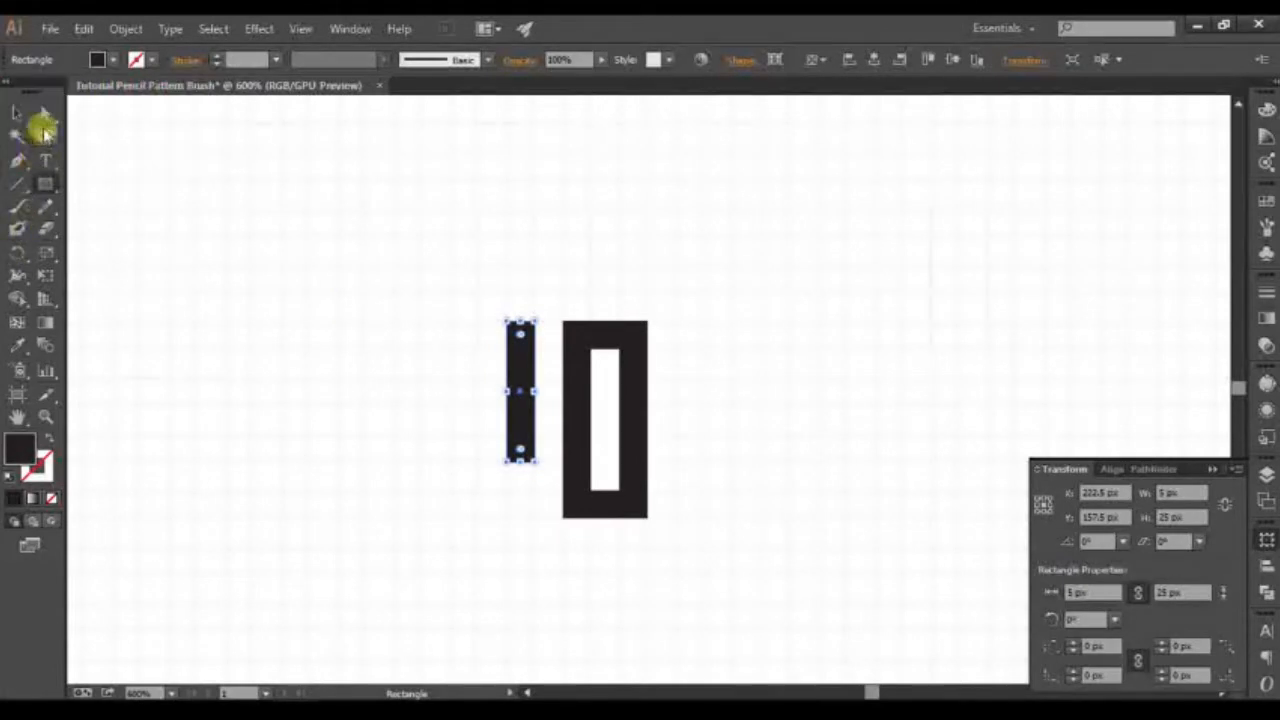
# - Move the narrow black rectangle flush against the large black rectangle's left edge, vertically centred on it
pyautogui.click(44, 113)
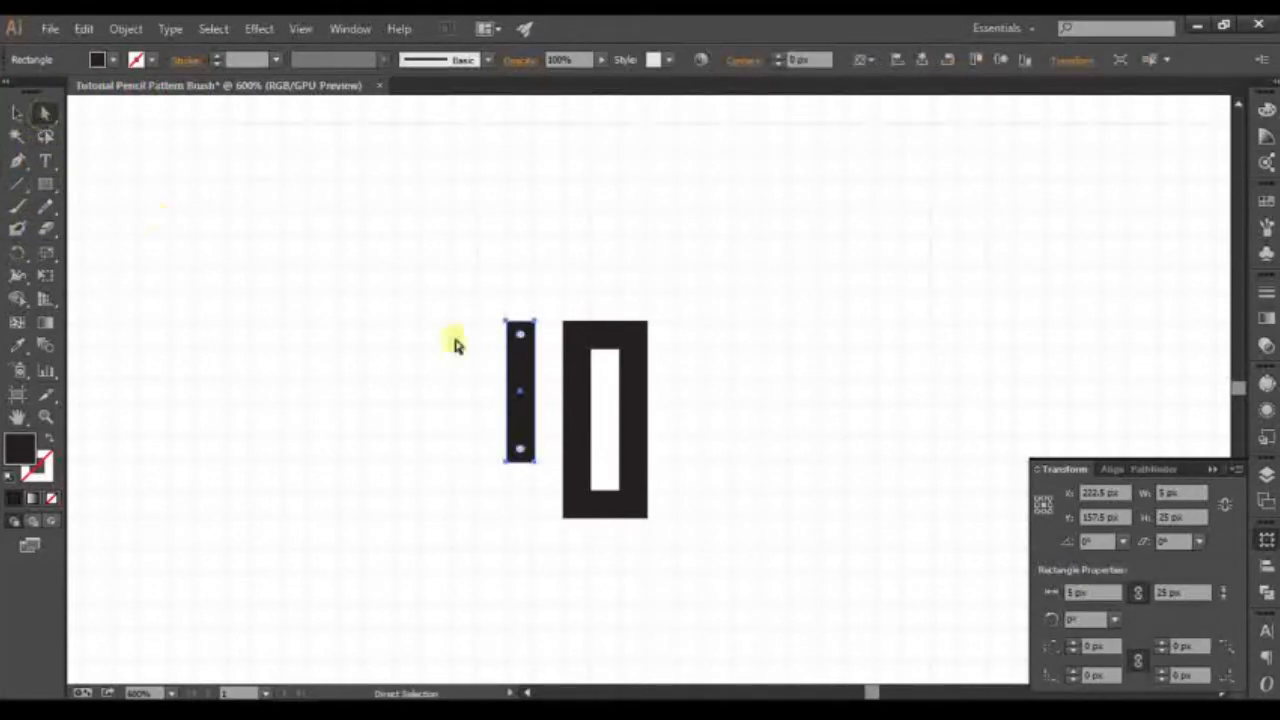
pyautogui.click(16, 113)
pyautogui.moveTo(520, 357); pyautogui.dragTo(545, 390)
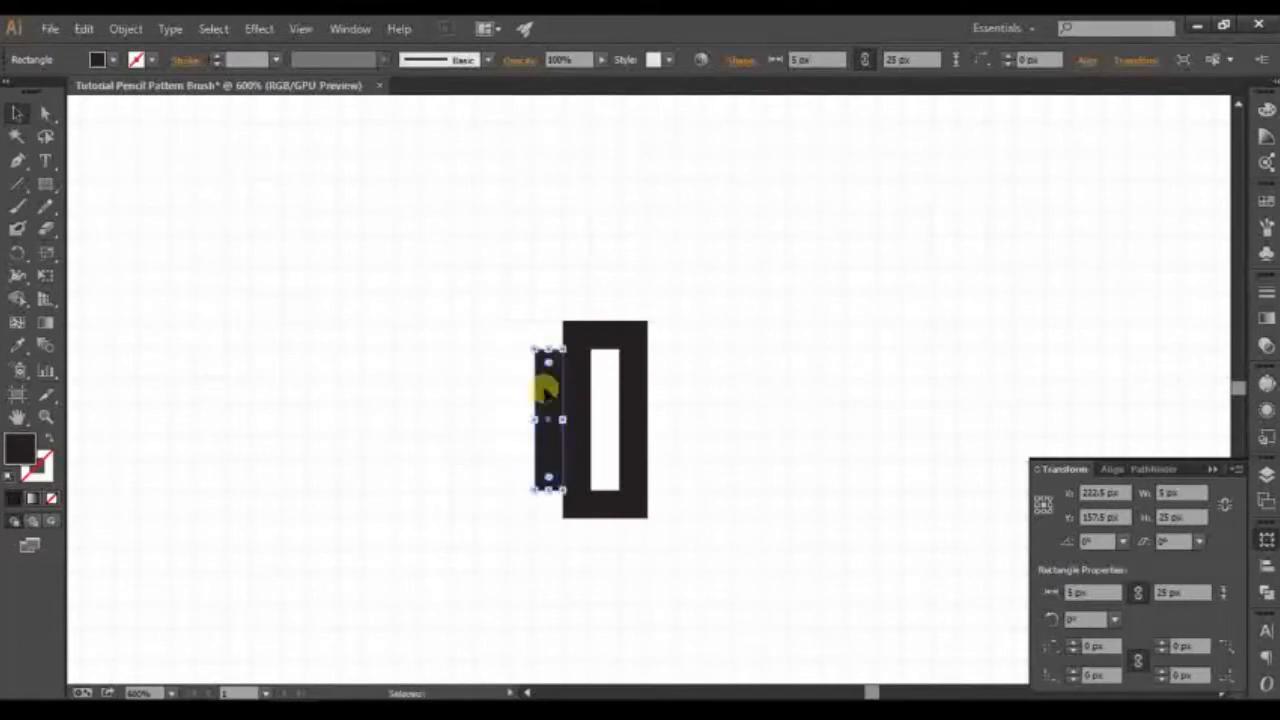
pyautogui.click(662, 370)
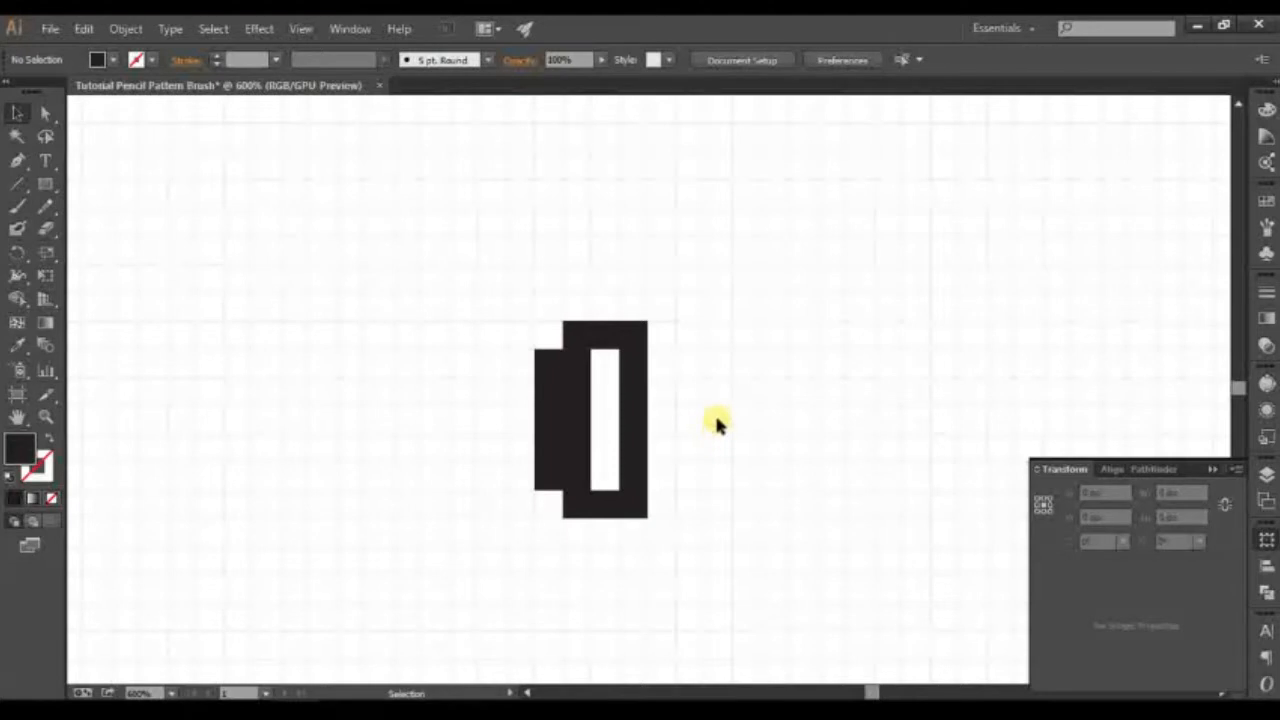
# - Create a black 5 × 5 px square 5 px to the right of the large black rectangle, level with its top edge
pyautogui.click(45, 184)
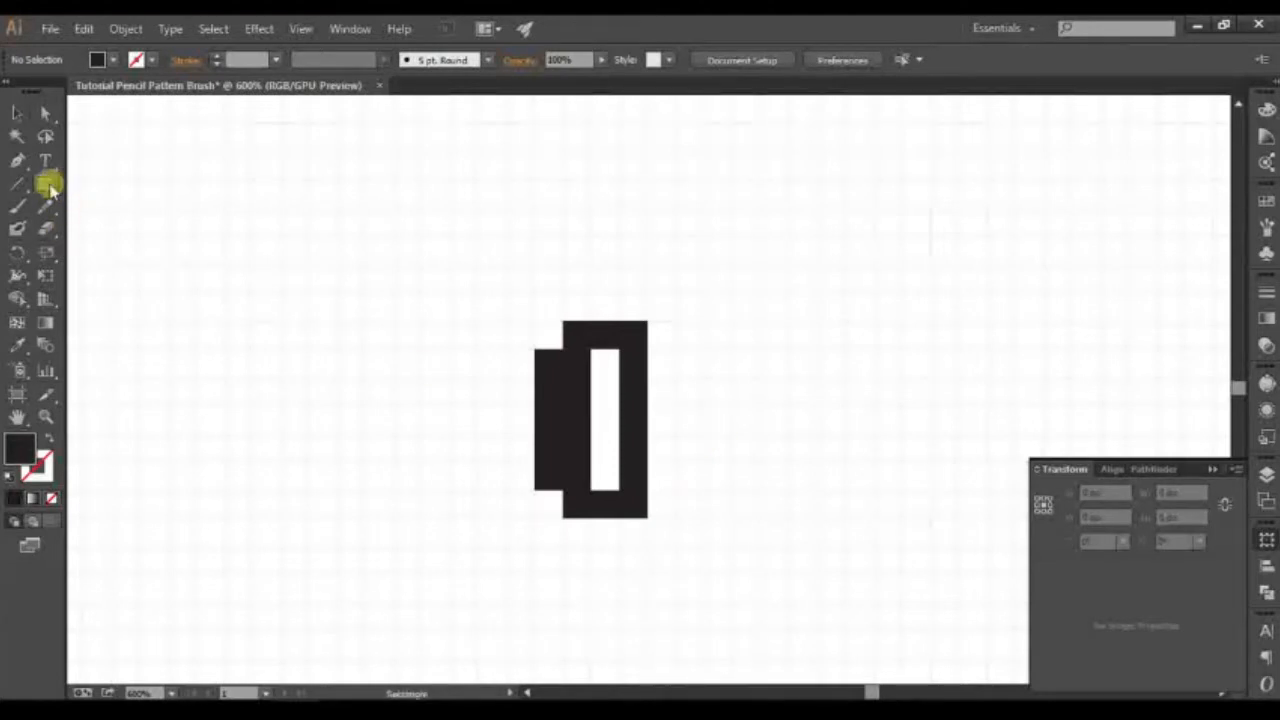
pyautogui.click(684, 327)
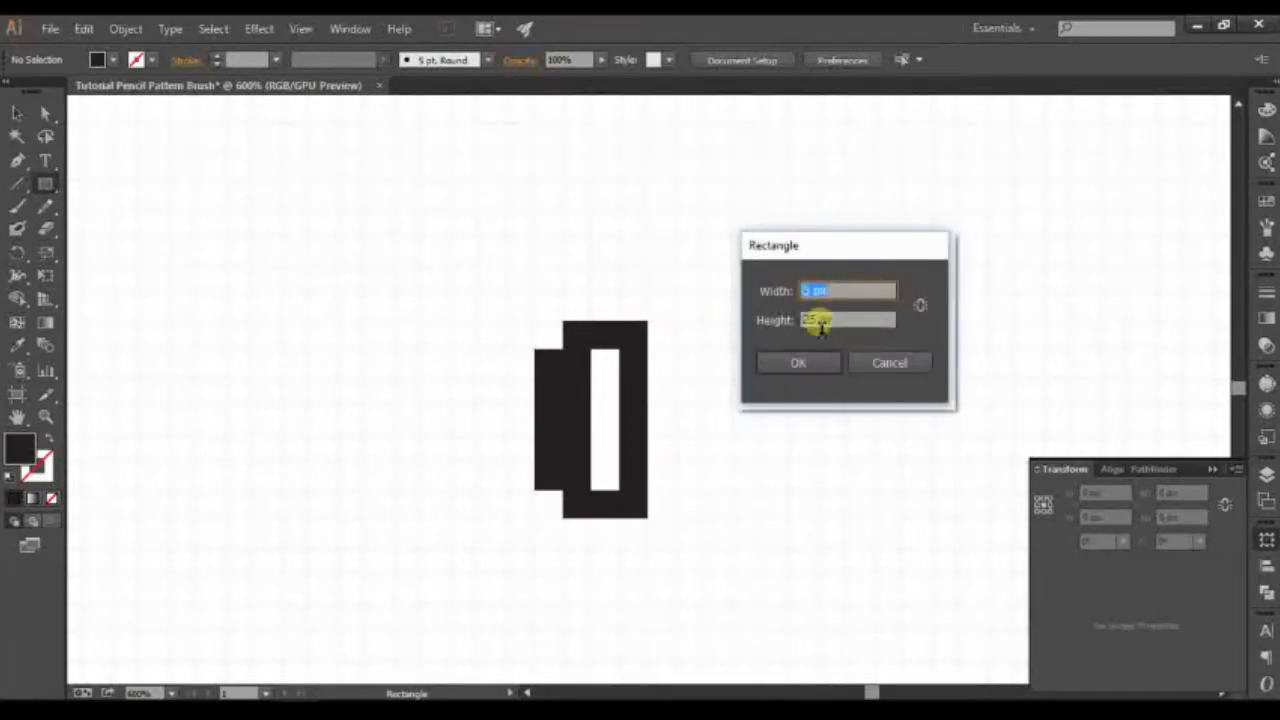
pyautogui.doubleClick(808, 320)
pyautogui.write('5')
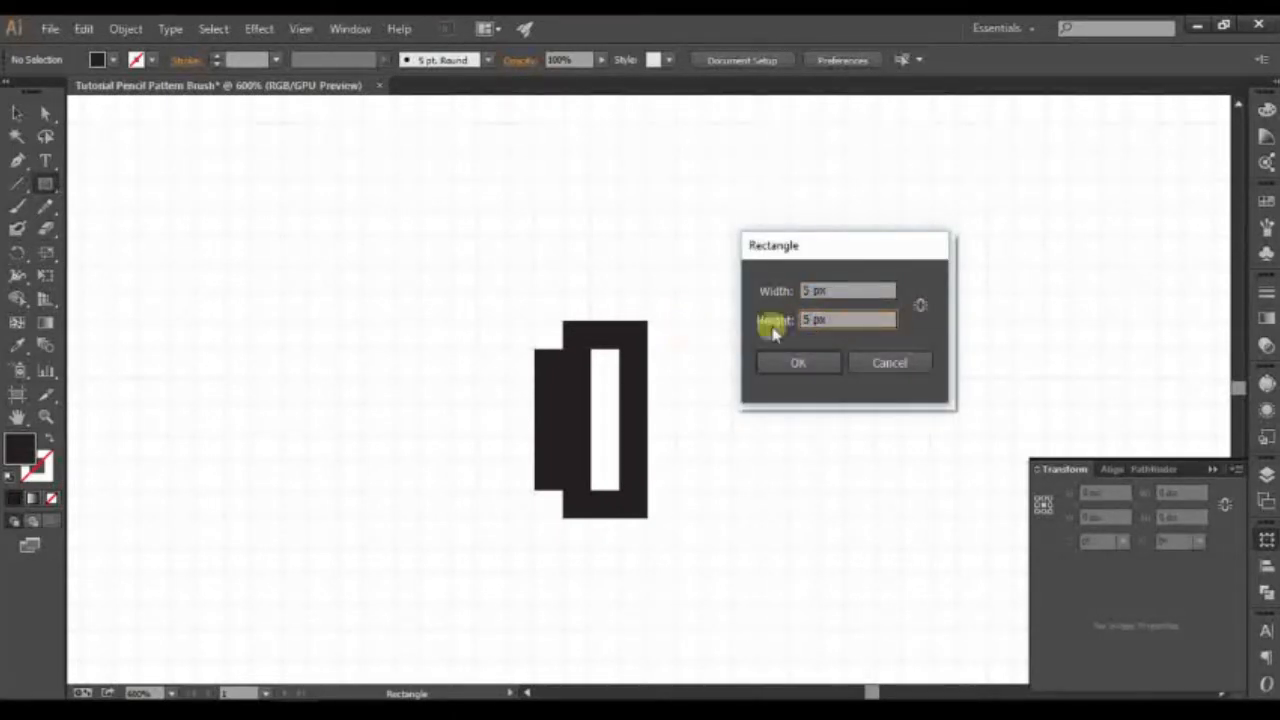
pyautogui.click(809, 364)
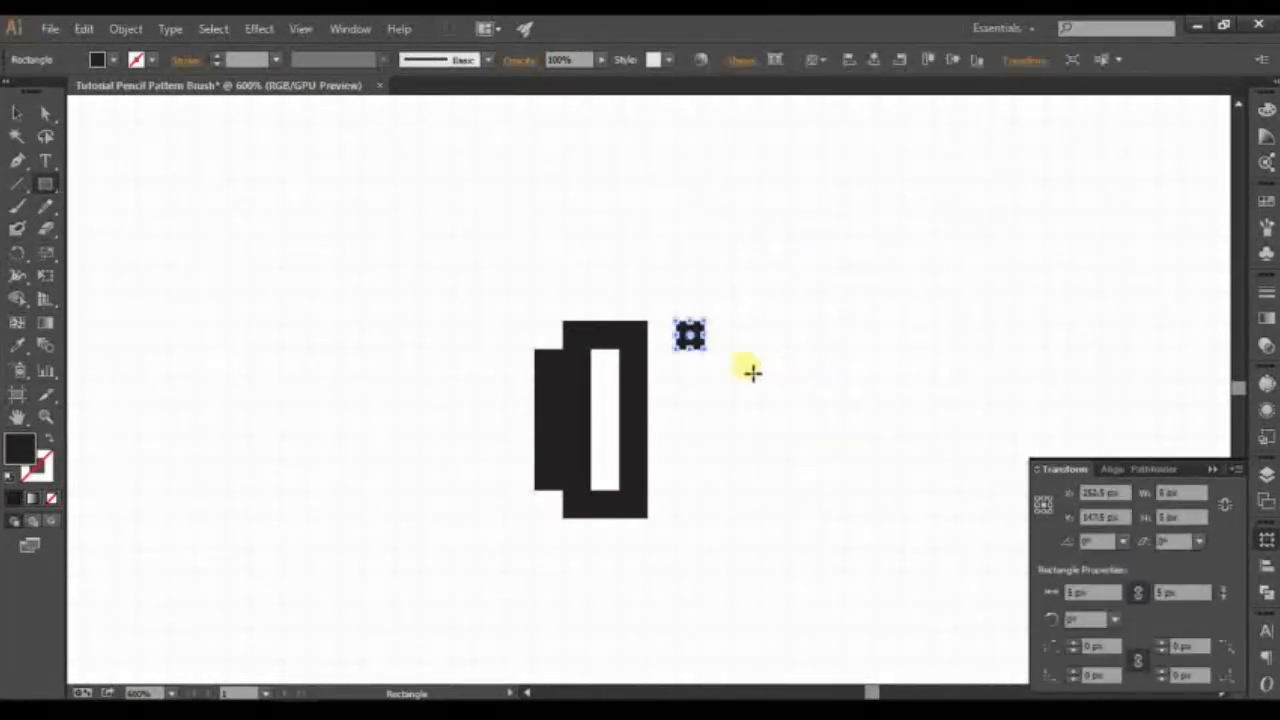
pyautogui.click(19, 112)
pyautogui.click(722, 399)
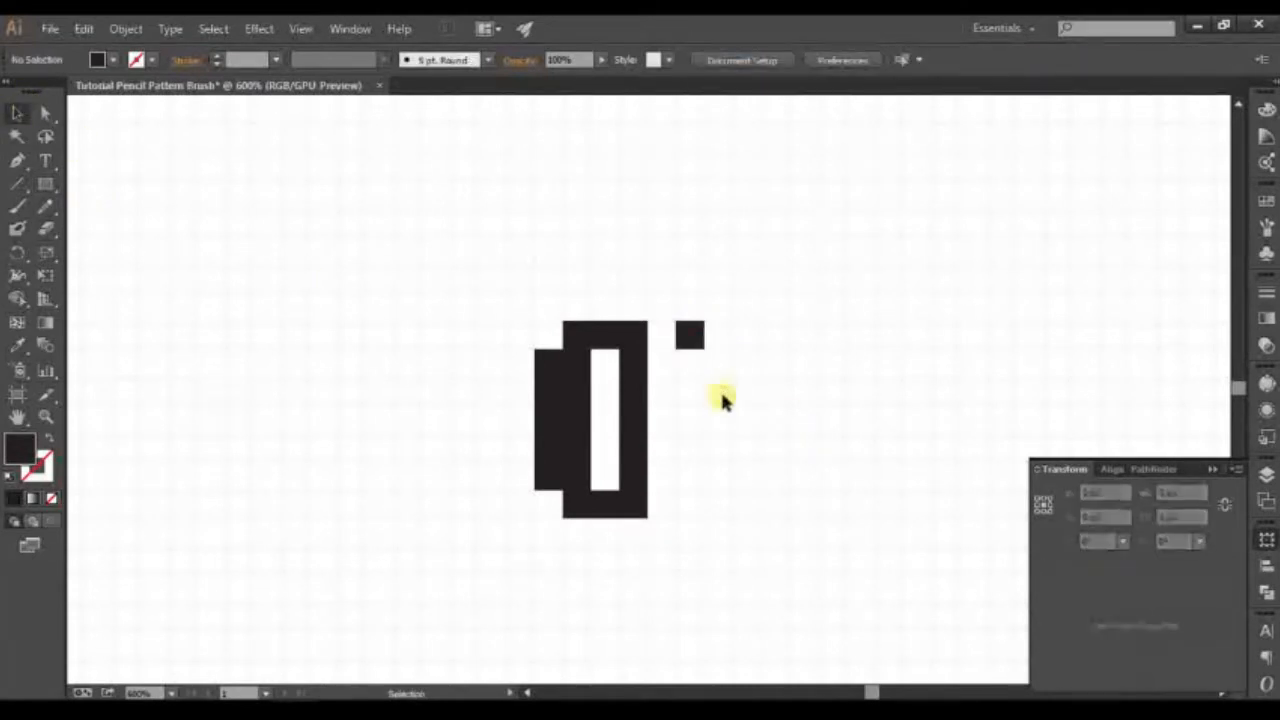
# - Duplicate the black square downwards to form a column of four squares with 5 px gaps, ending level with the rectangle's bottom edge
pyautogui.press('z')
pyautogui.click(697, 387)
pyautogui.click(697, 387)
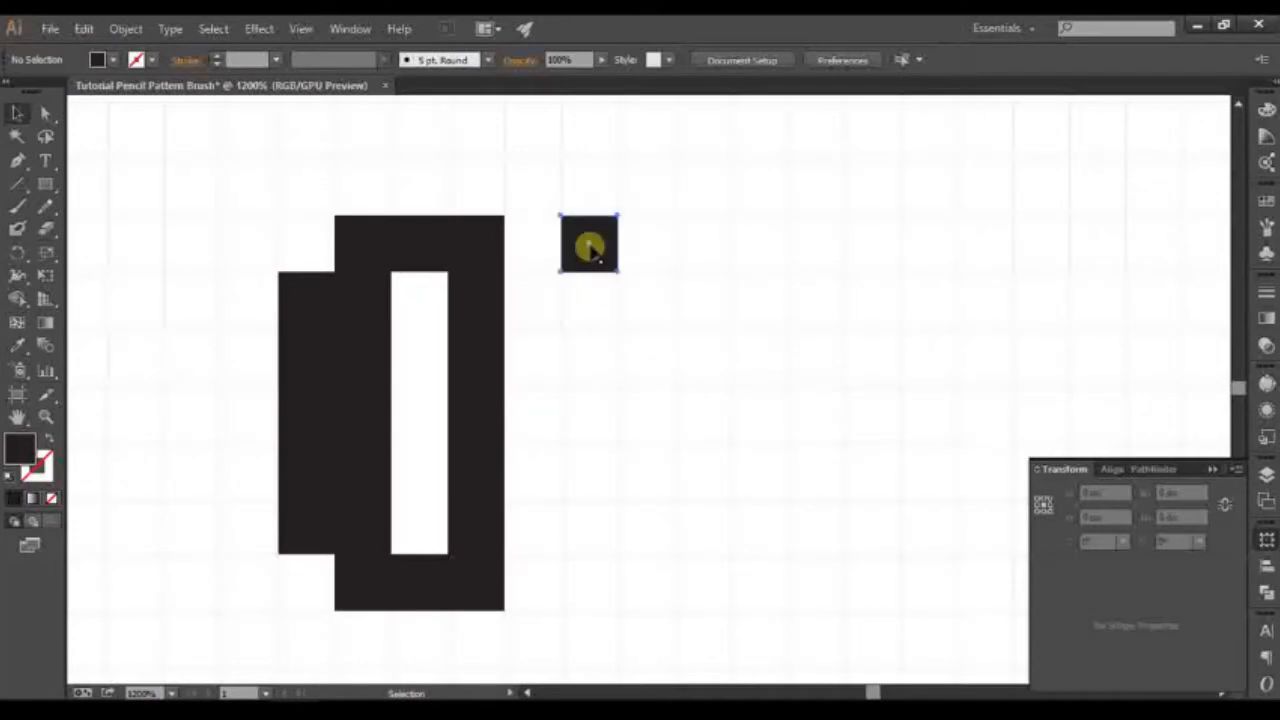
pyautogui.click(588, 245)
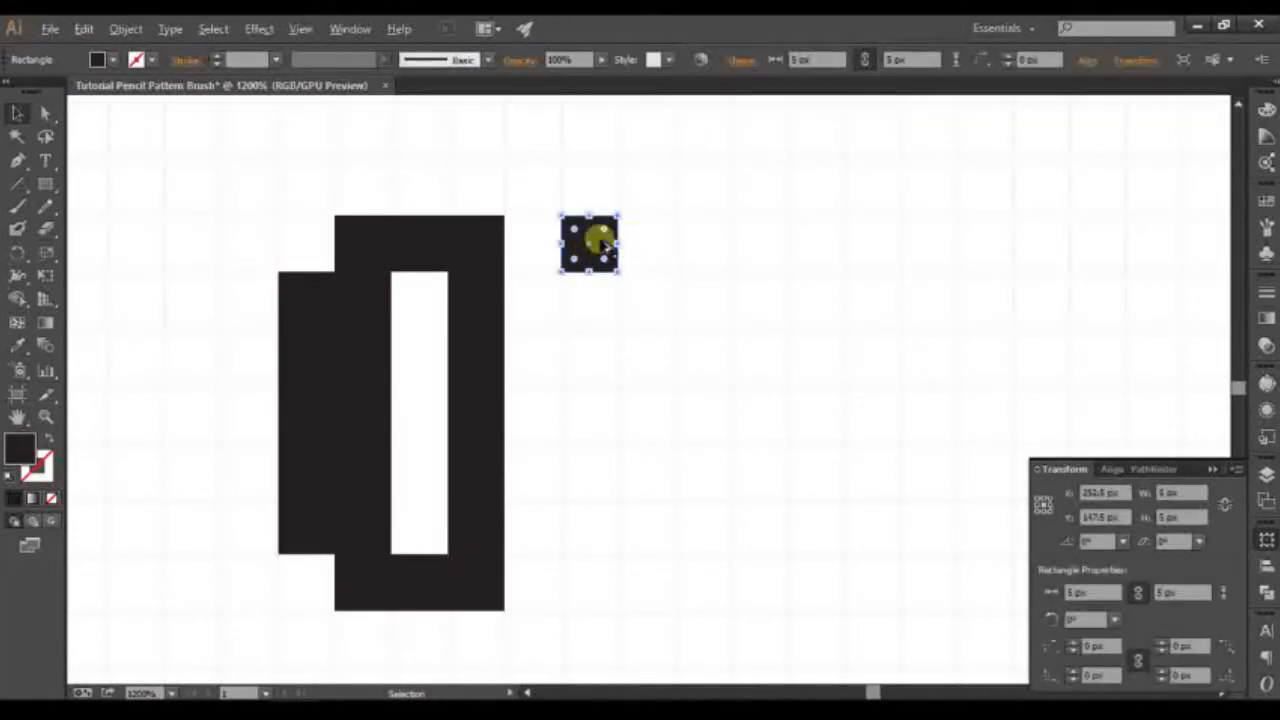
pyautogui.moveTo(597, 243); pyautogui.dragTo(592, 574)
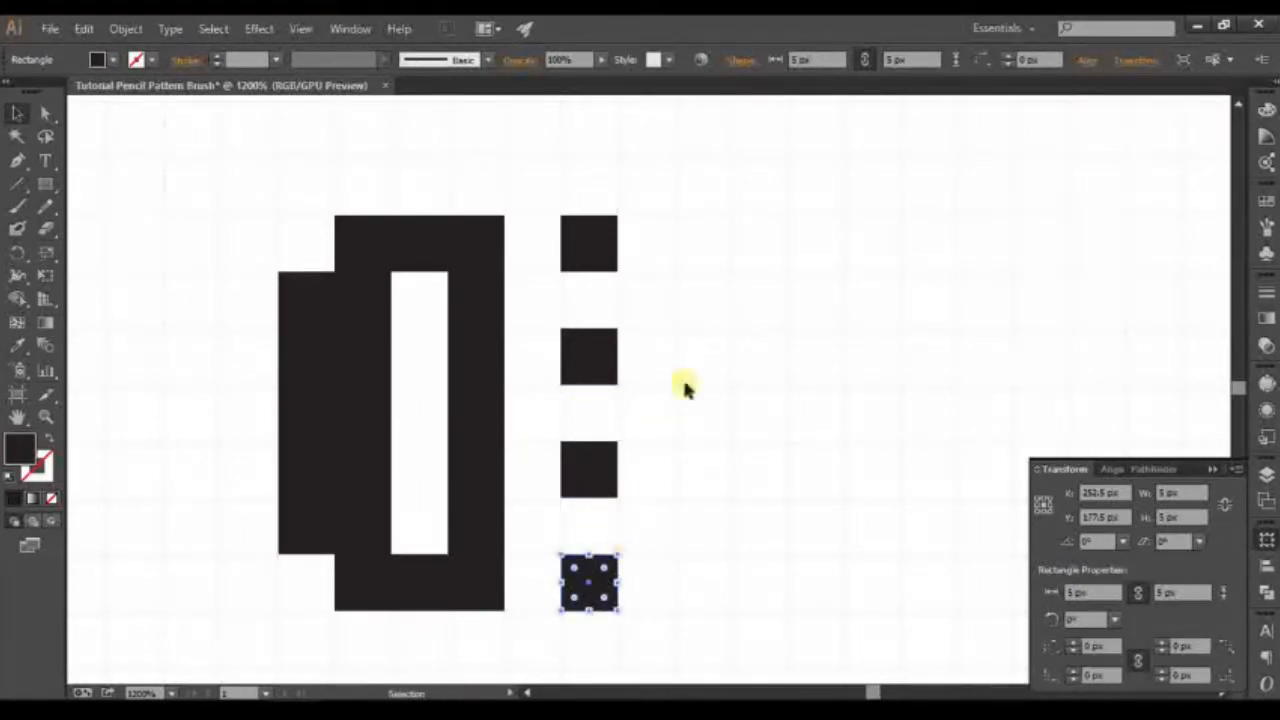
pyautogui.click(677, 289)
# - Copy the top square into the gap below it, fill the copy with white, and duplicate it into the remaining gaps
pyautogui.click(592, 240)
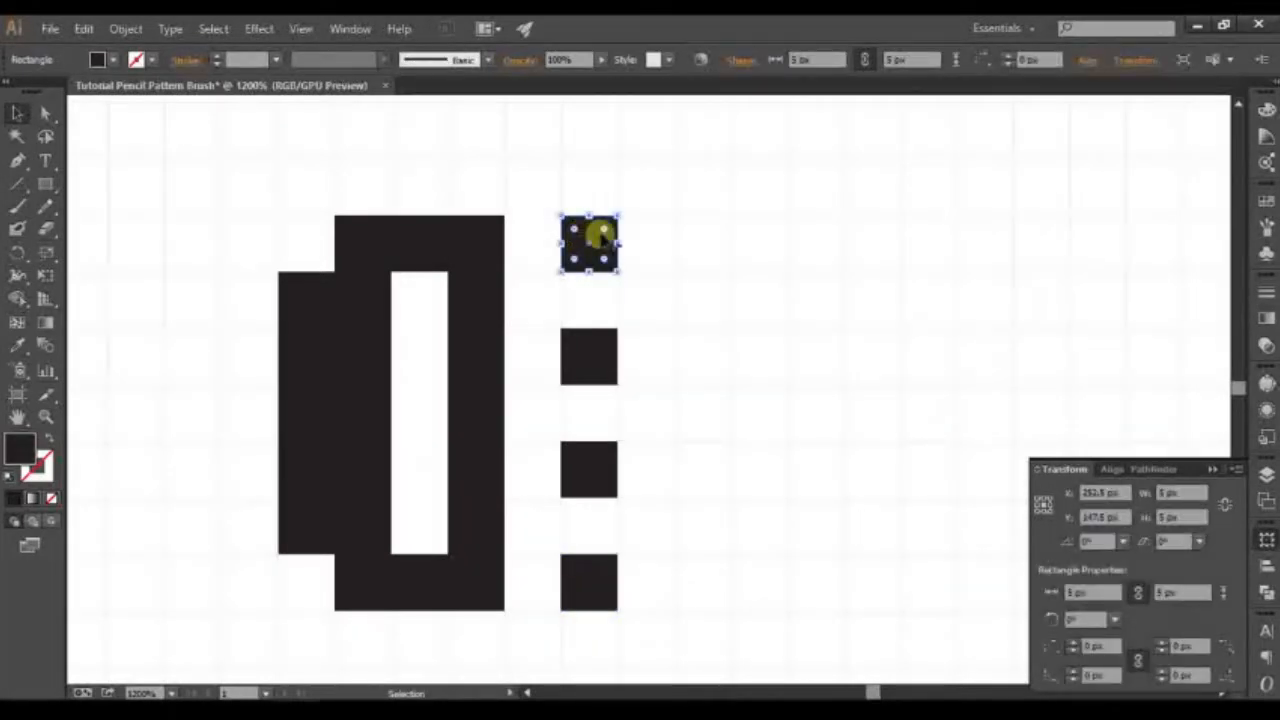
pyautogui.moveTo(596, 235); pyautogui.dragTo(596, 290)
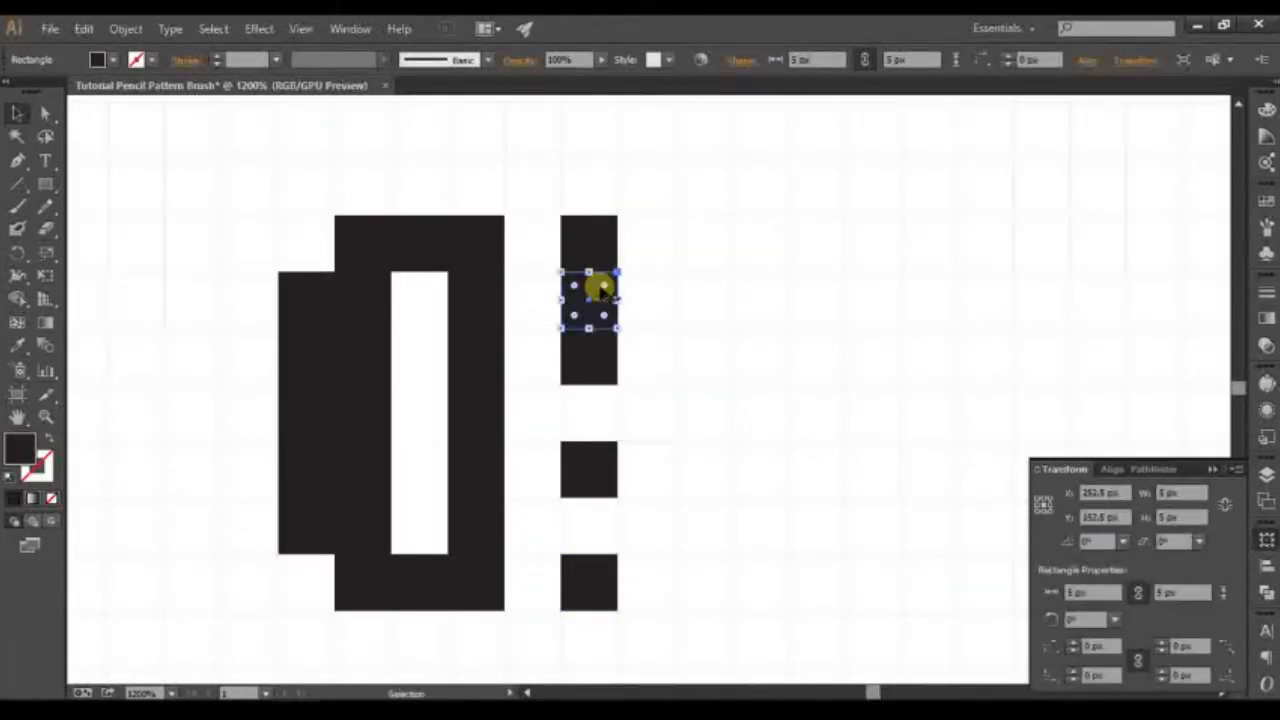
pyautogui.click(100, 59)
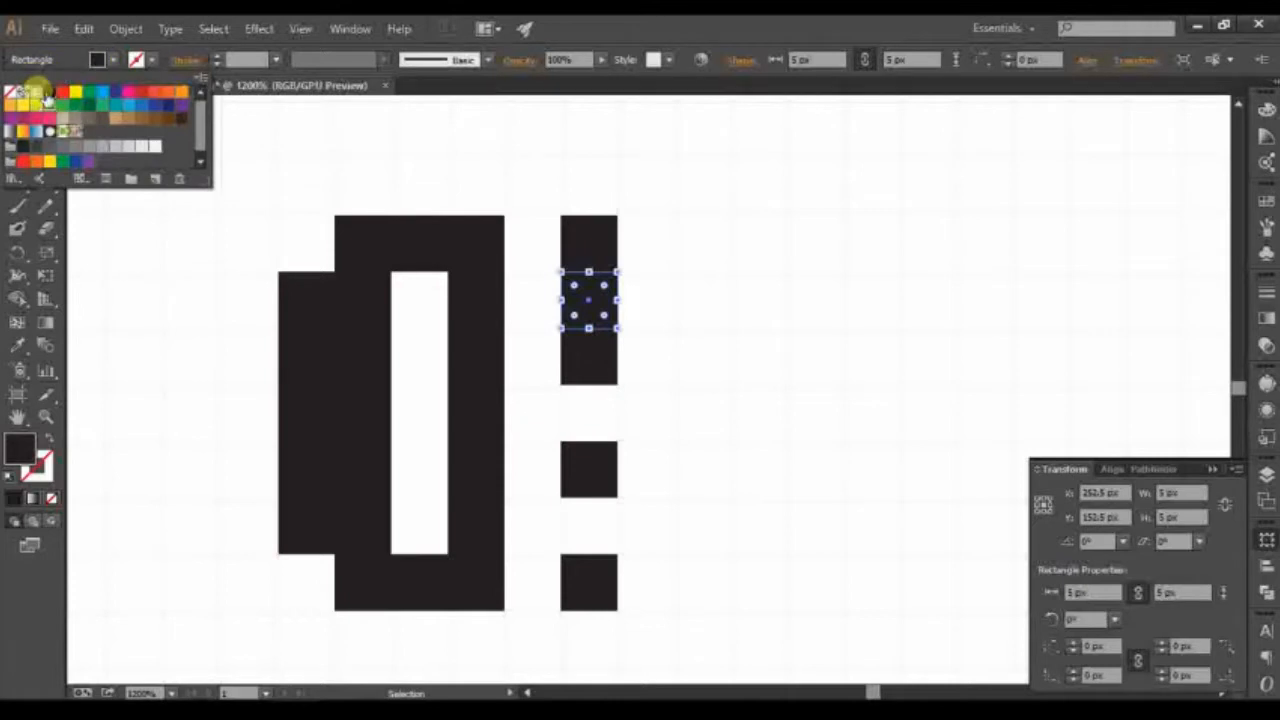
pyautogui.click(36, 92)
pyautogui.click(602, 294)
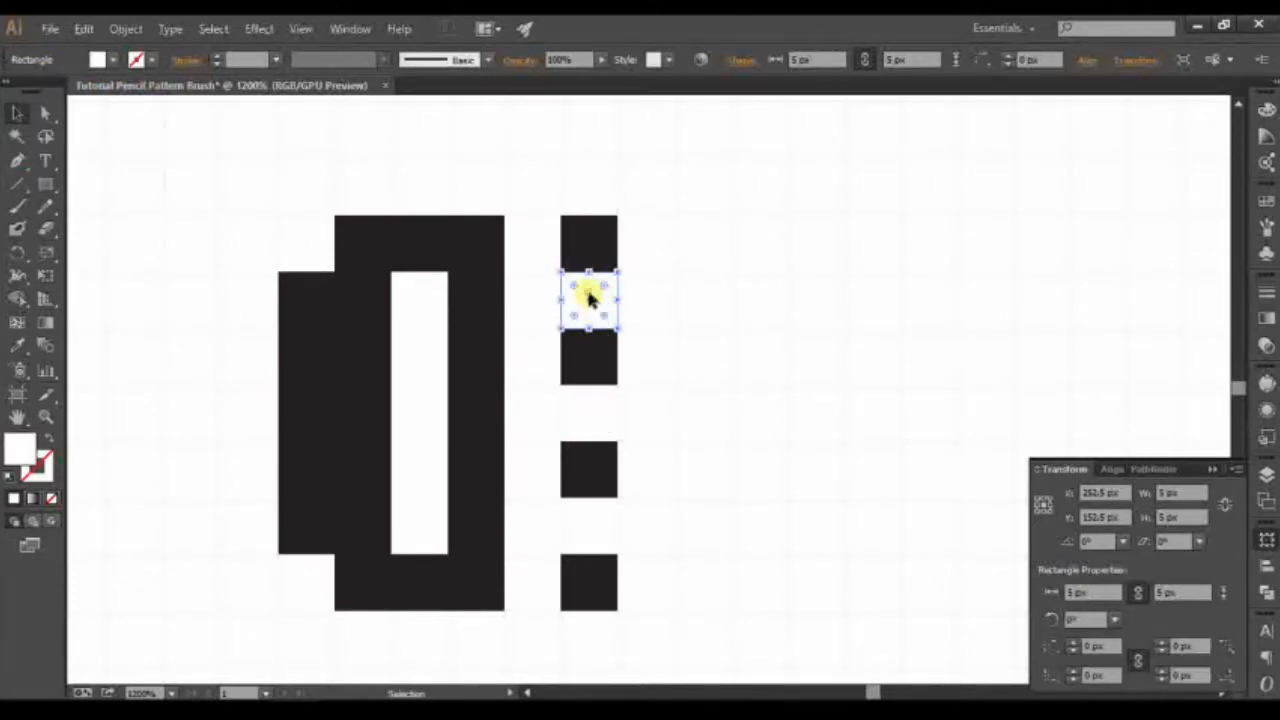
pyautogui.moveTo(588, 297); pyautogui.dragTo(600, 525)
# - Create a black rectangle 30 px wide and 35 px high, 5 px to the right of the column of squares
pyautogui.hotkey('ctrl', '-')
pyautogui.hotkey('ctrl', '-')
pyautogui.hotkey('ctrl', 'shift', 'a')
pyautogui.press('m')
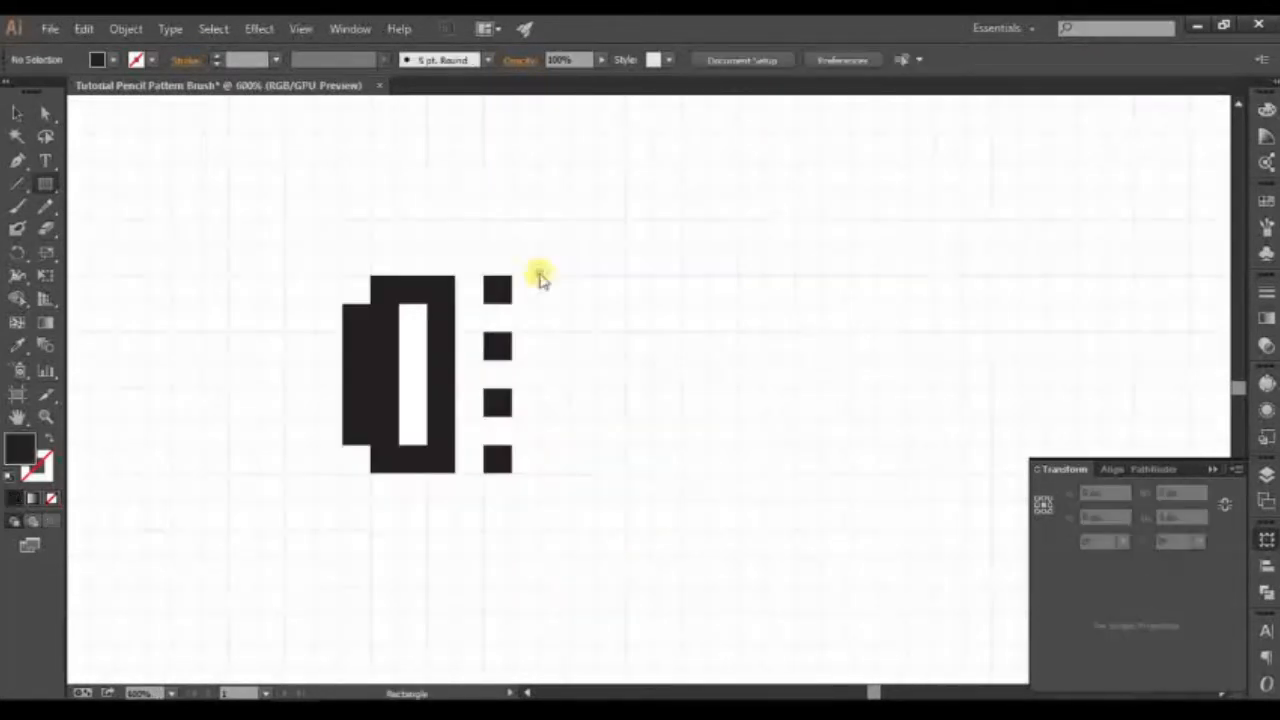
pyautogui.click(537, 277)
pyautogui.doubleClick(807, 291)
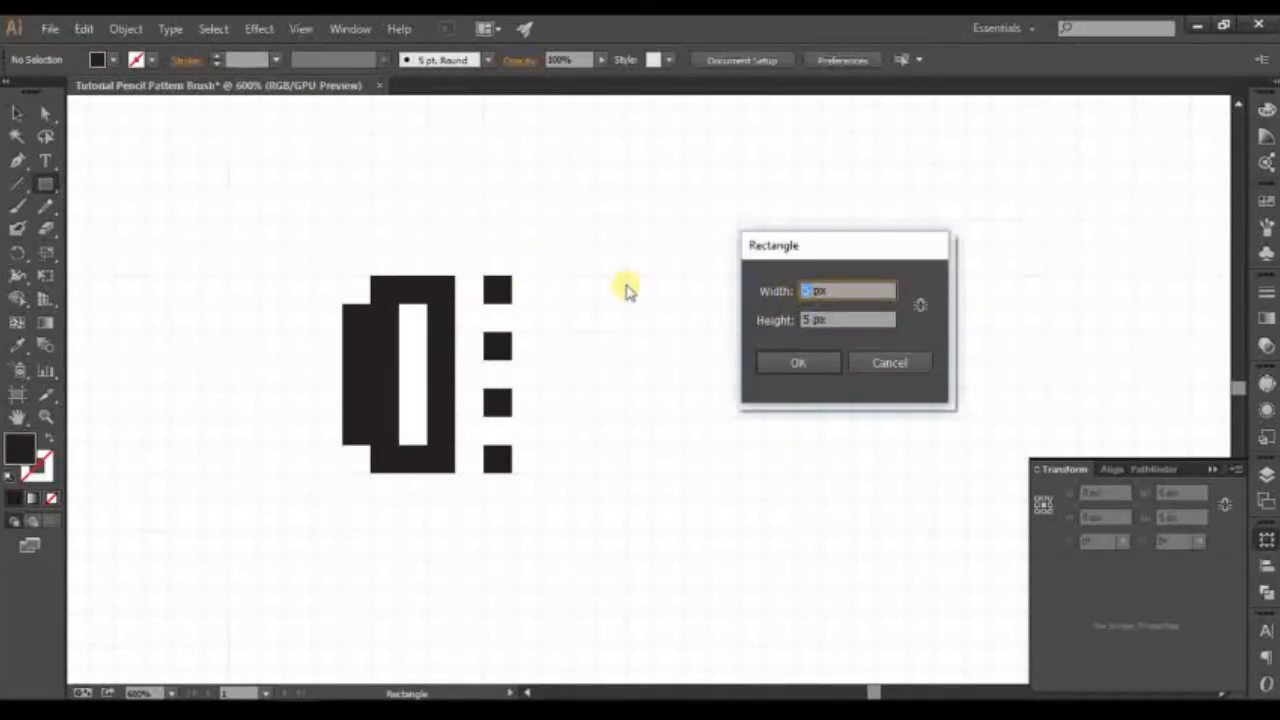
pyautogui.click(832, 300)
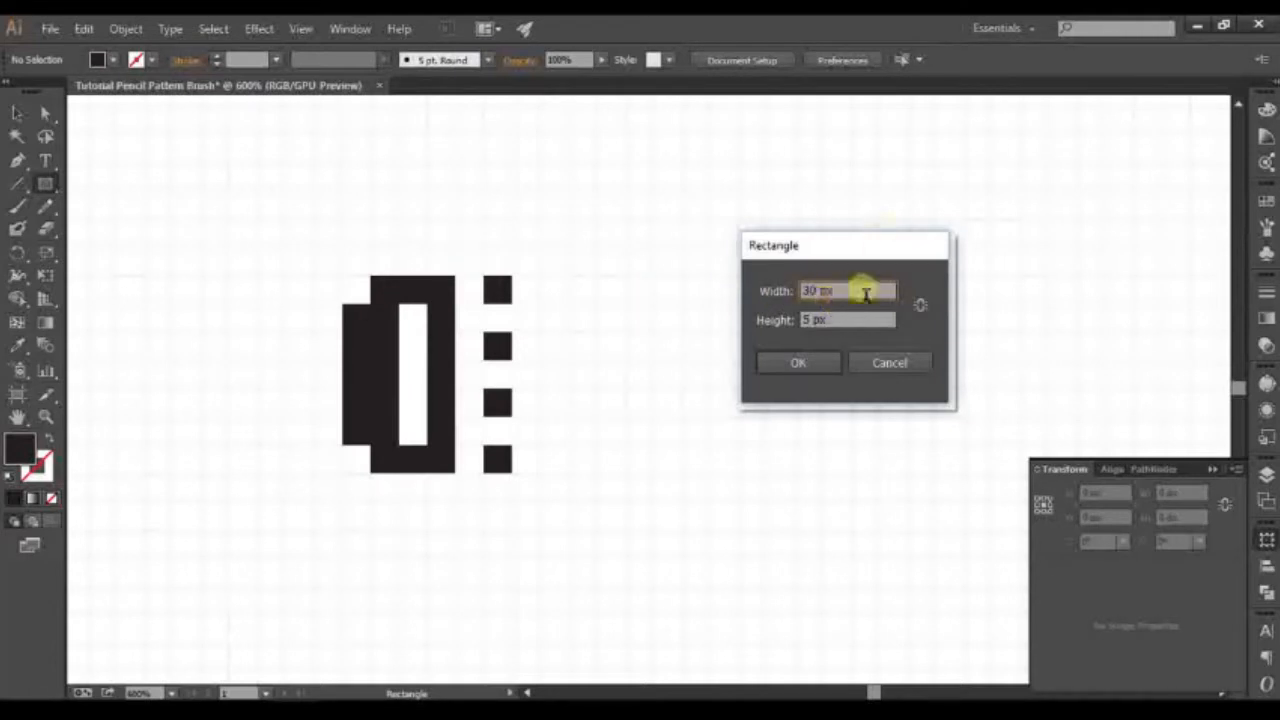
pyautogui.doubleClick(807, 320)
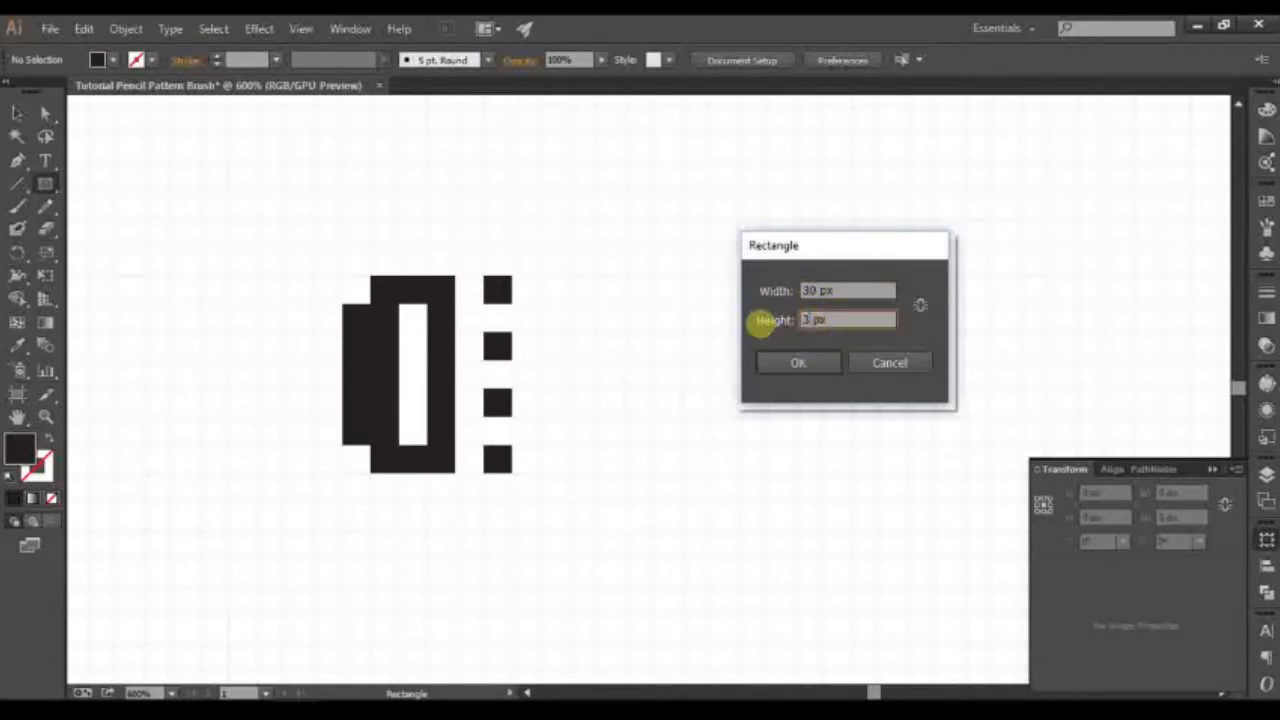
pyautogui.click(812, 361)
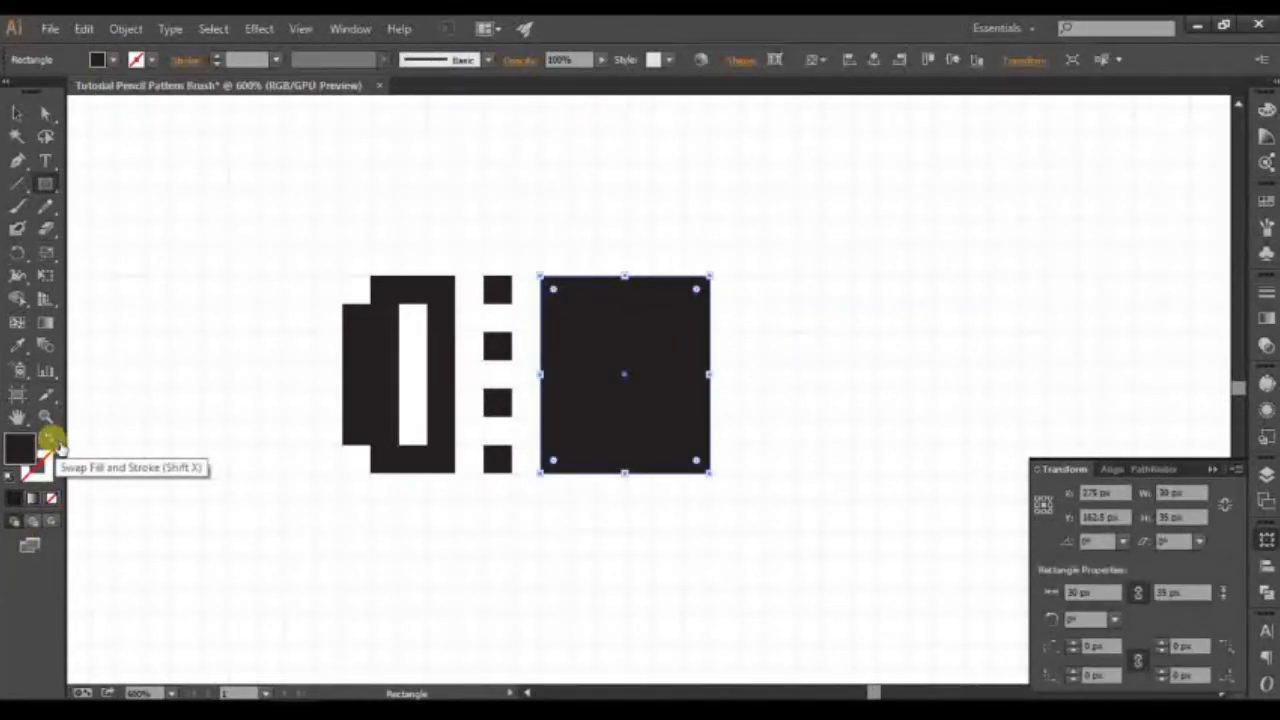
# - Swap the 30 × 35 px rectangle's fill and stroke, set the stroke weight to 5 px and align the stroke to the inside
pyautogui.click(52, 442)
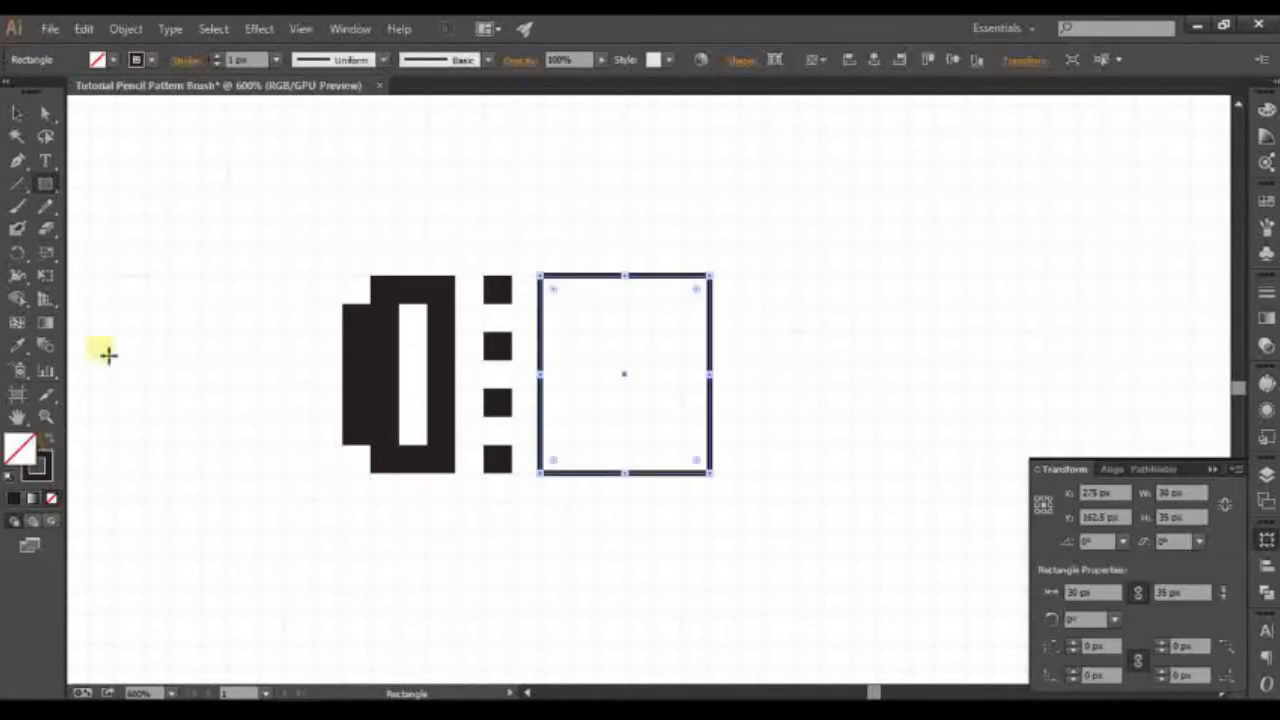
pyautogui.click(190, 64)
pyautogui.click(135, 81)
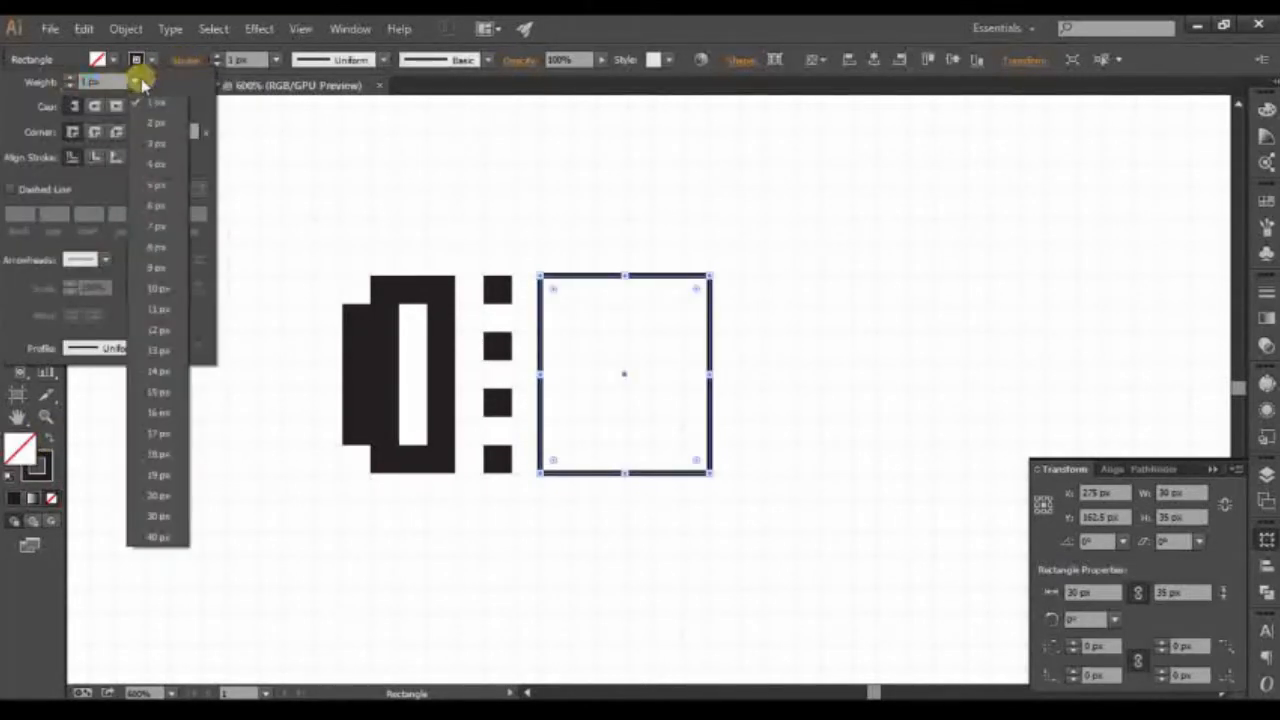
pyautogui.click(157, 180)
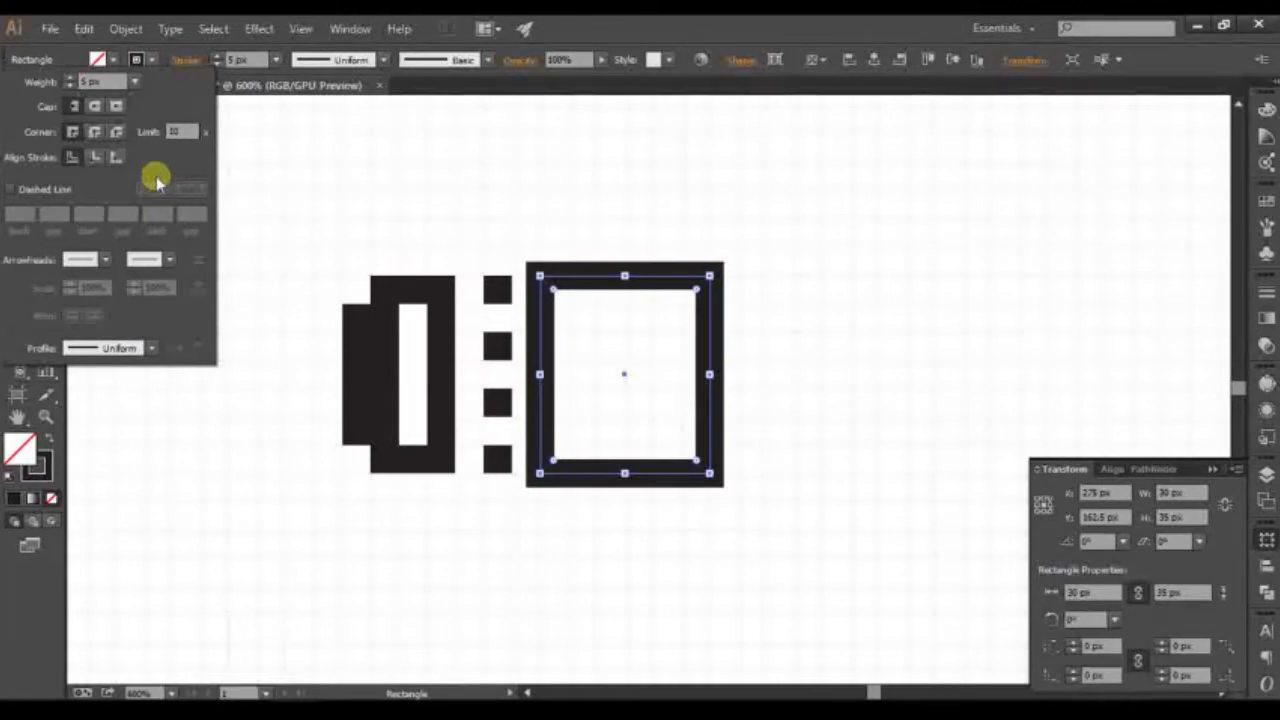
pyautogui.click(93, 160)
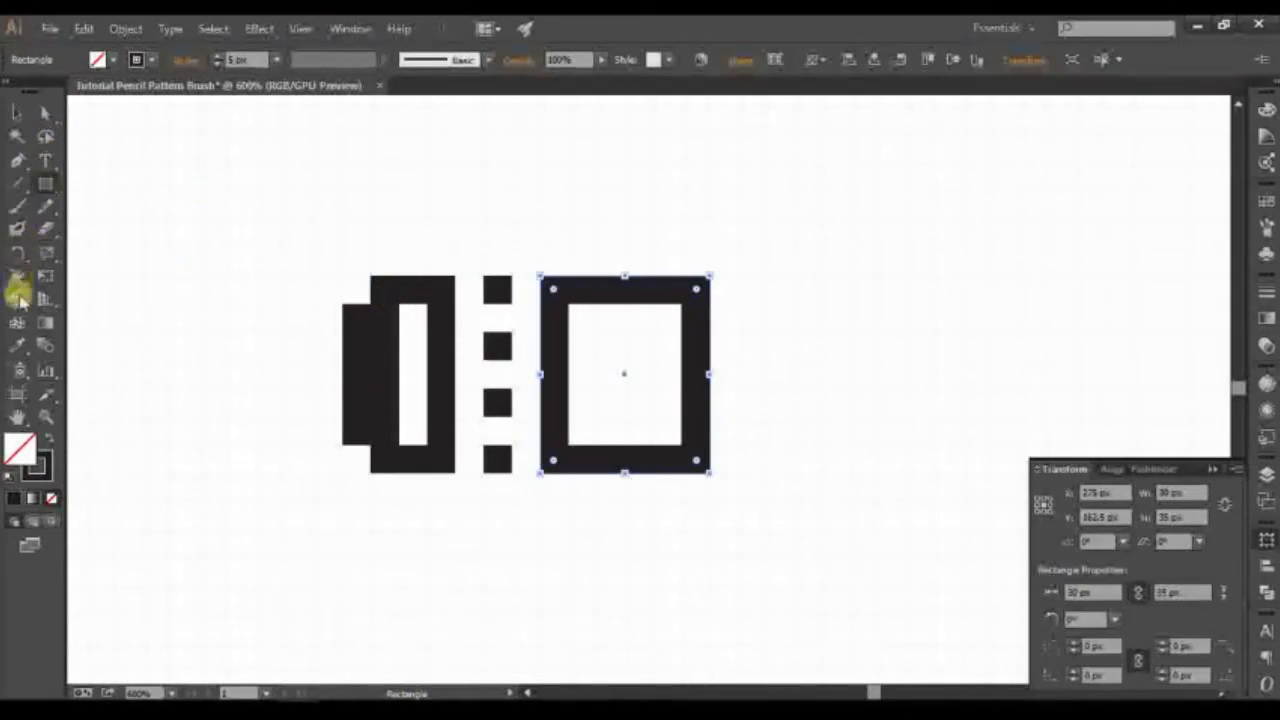
# - Add an anchor point on the outlined rectangle's top edge, 5 px from its upper-left corner, at X 265 px, Y 145 px
pyautogui.click(17, 161)
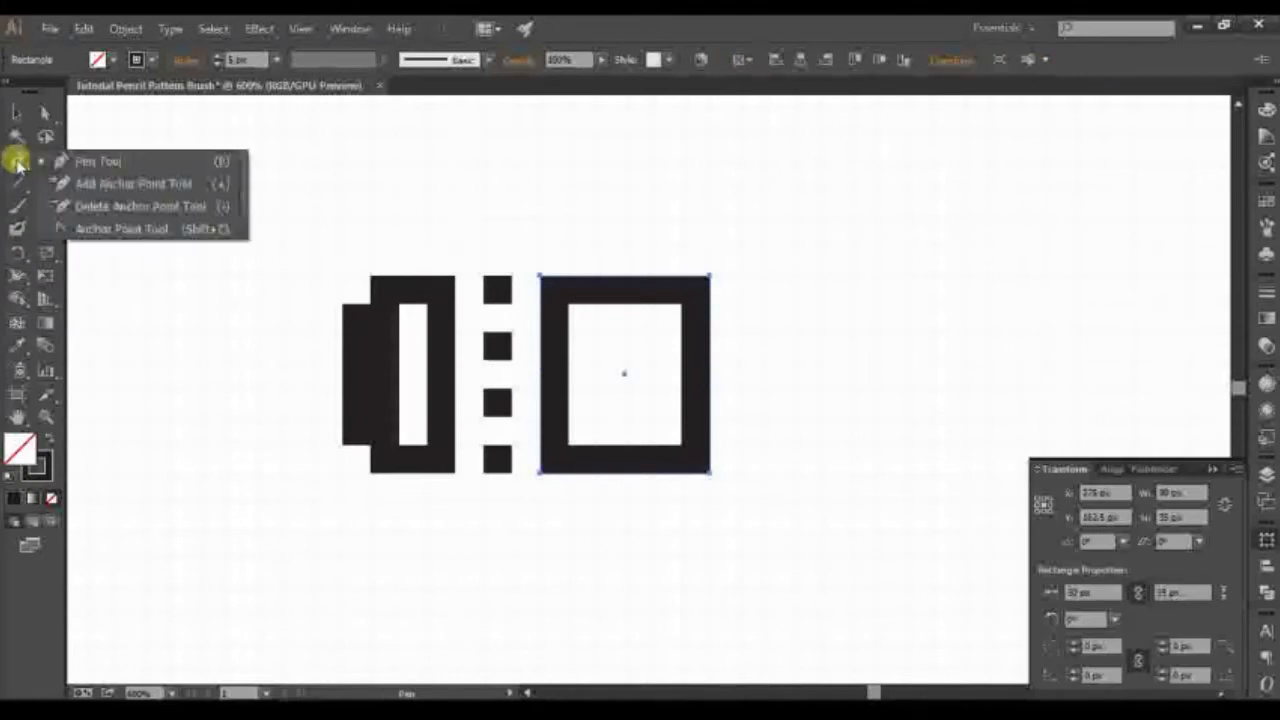
pyautogui.click(92, 184)
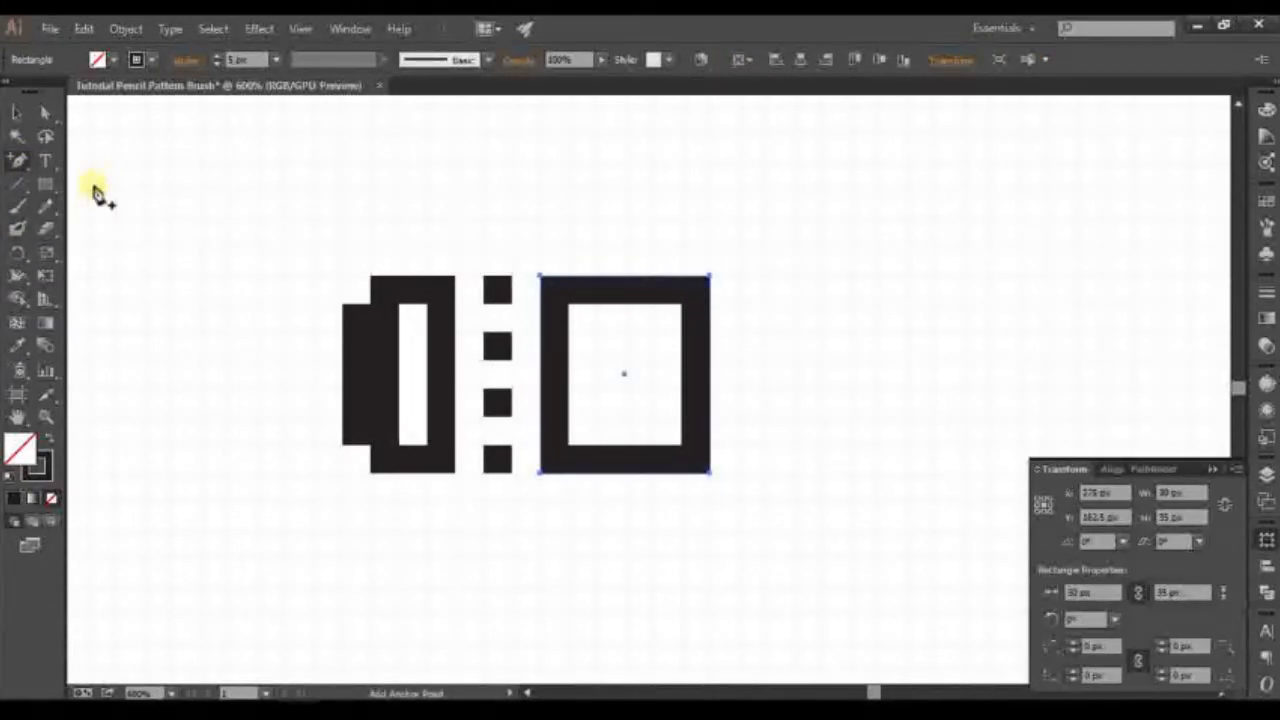
pyautogui.click(571, 285)
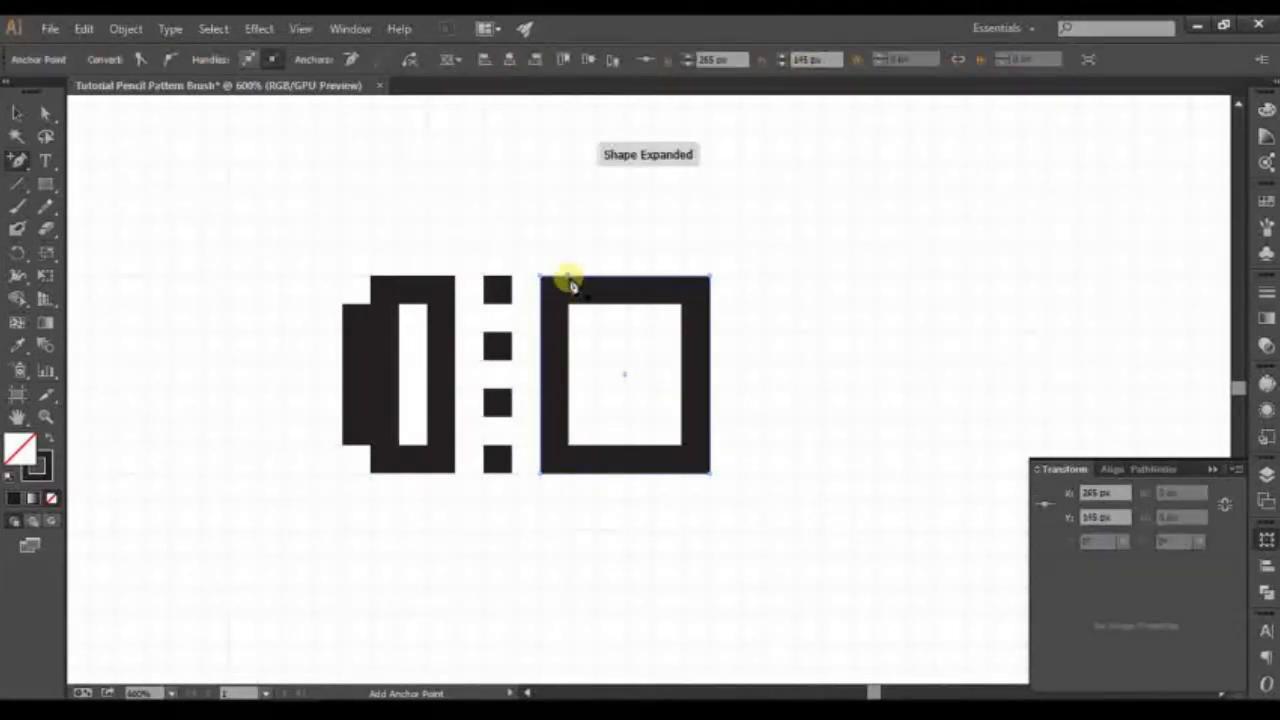
# - Add a bottom-edge anchor point at X 265 px, Y 180 px, and move both right corners 15 px inward to form a pencil tip
pyautogui.click(569, 473)
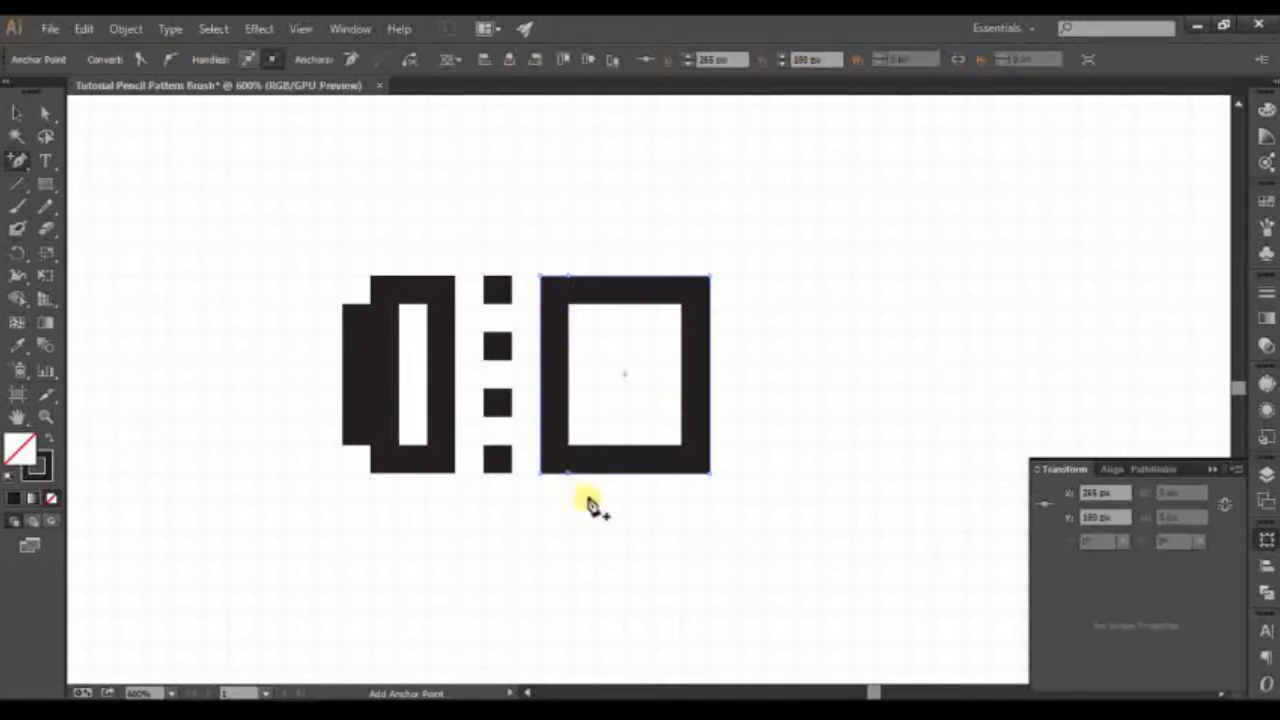
pyautogui.click(47, 114)
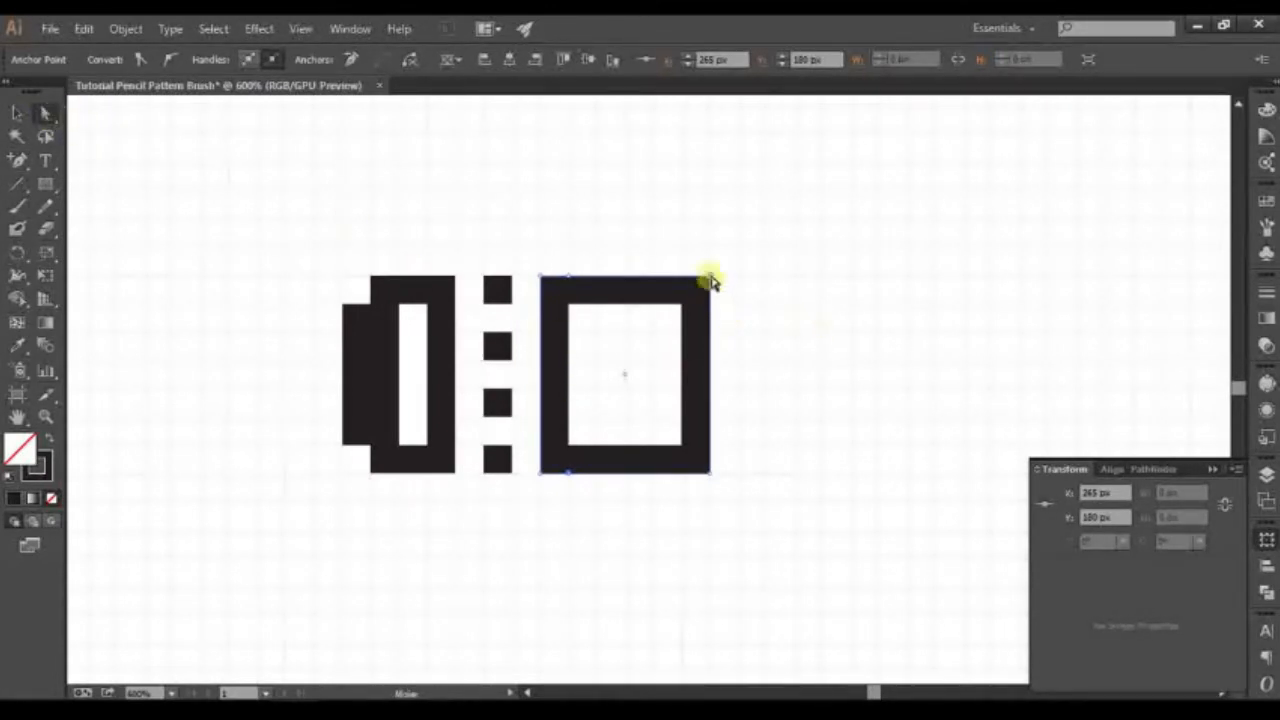
pyautogui.moveTo(709, 281); pyautogui.dragTo(709, 360)
pyautogui.moveTo(707, 467); pyautogui.dragTo(710, 400)
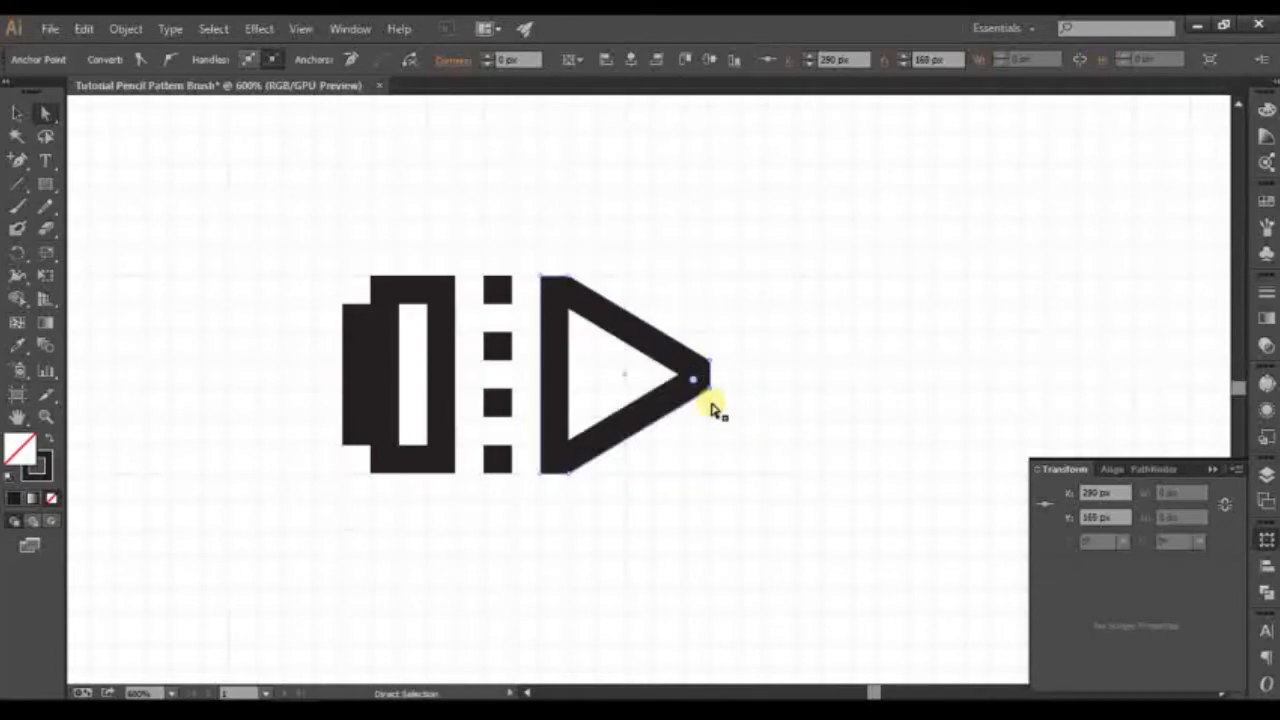
pyautogui.click(700, 417)
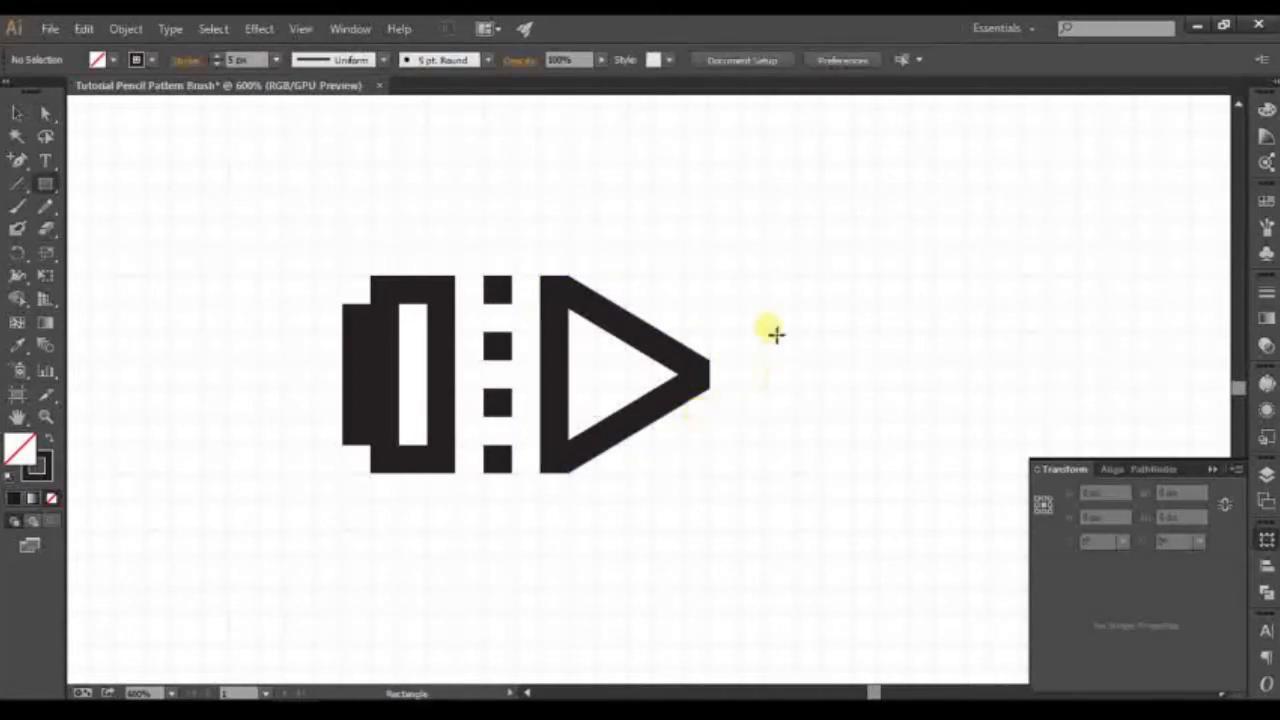
# - Create a black rectangle 5 px wide and 15 px high and place it across the inside of the pencil tip, vertically centred
pyautogui.press('v')
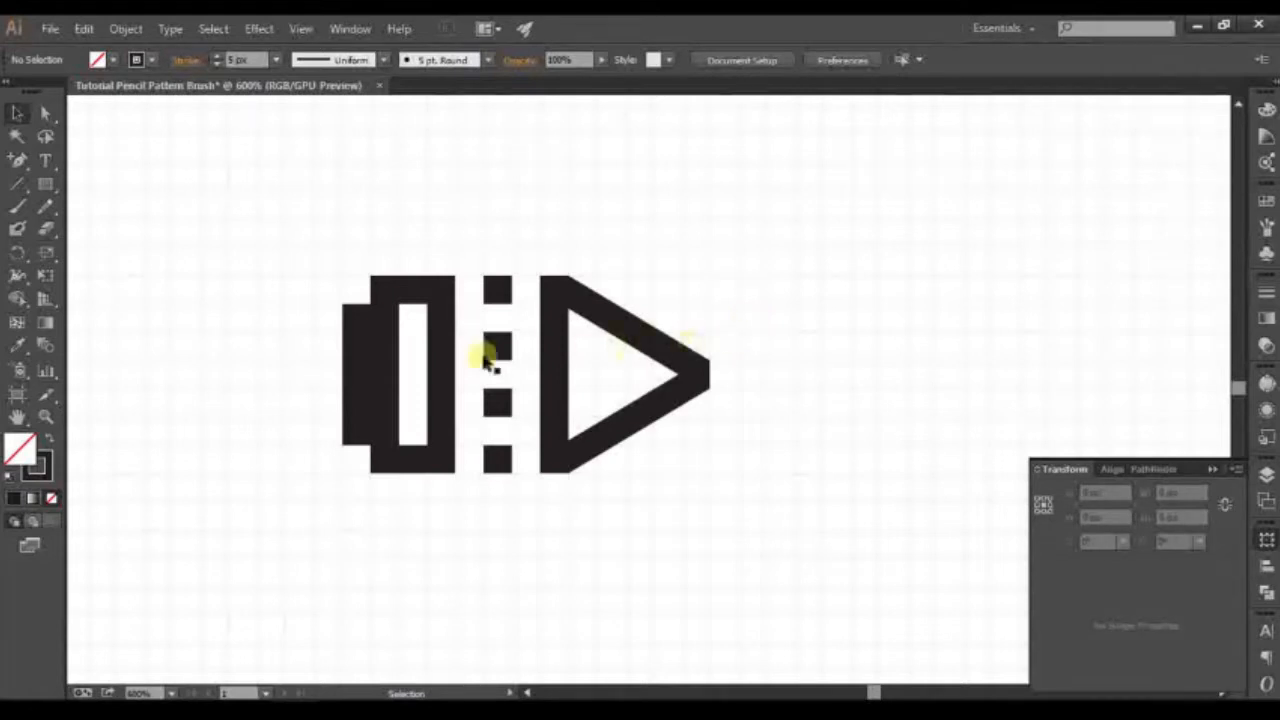
pyautogui.click(356, 320)
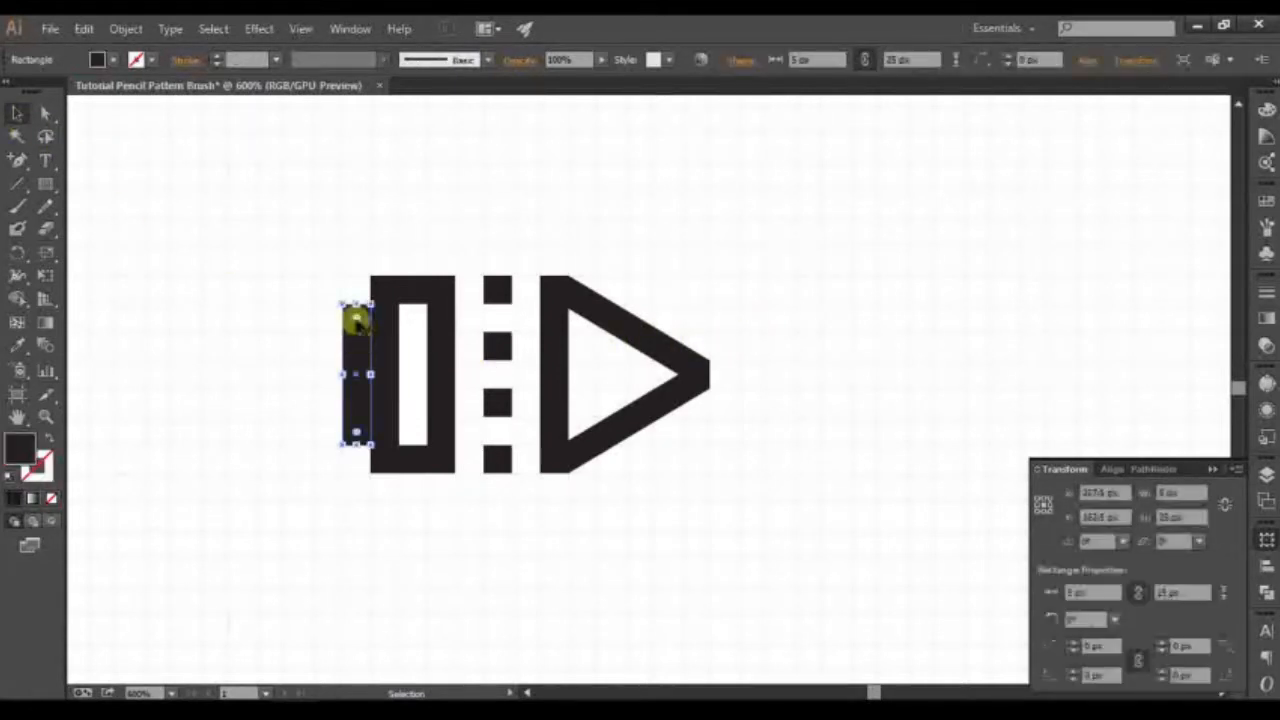
pyautogui.moveTo(356, 320); pyautogui.dragTo(751, 294)
pyautogui.doubleClick(17, 113)
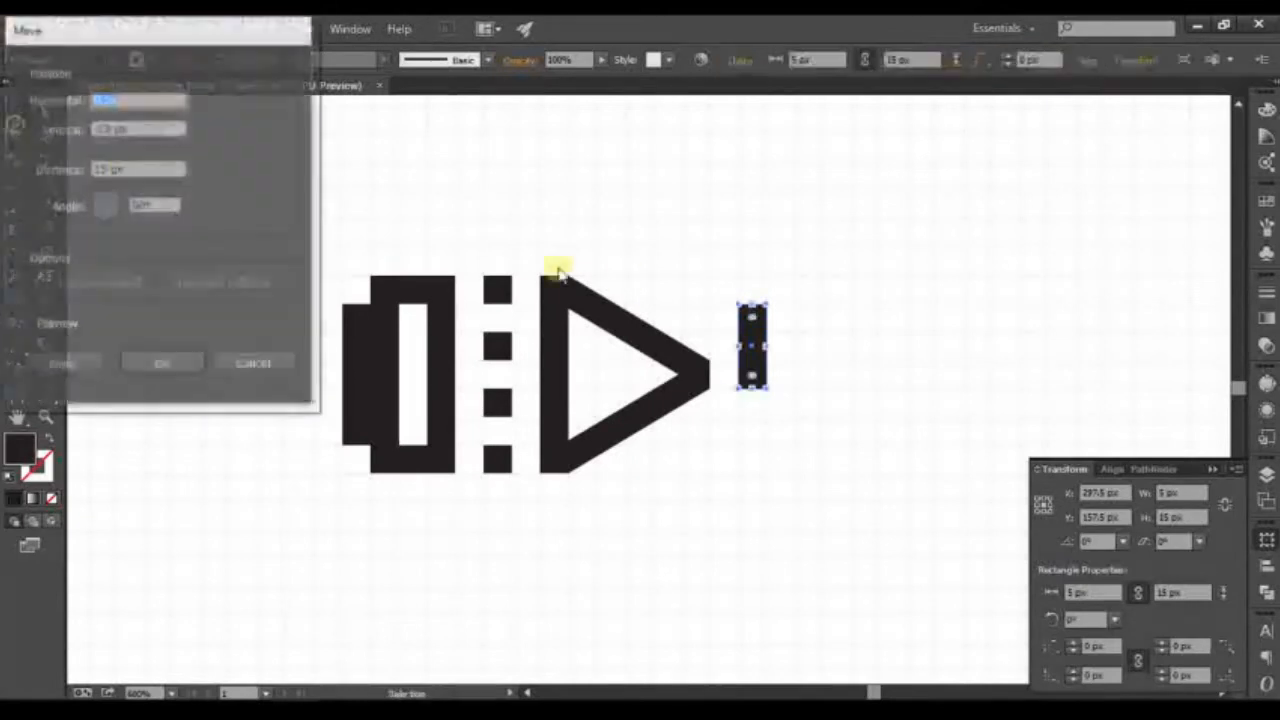
pyautogui.click(253, 360)
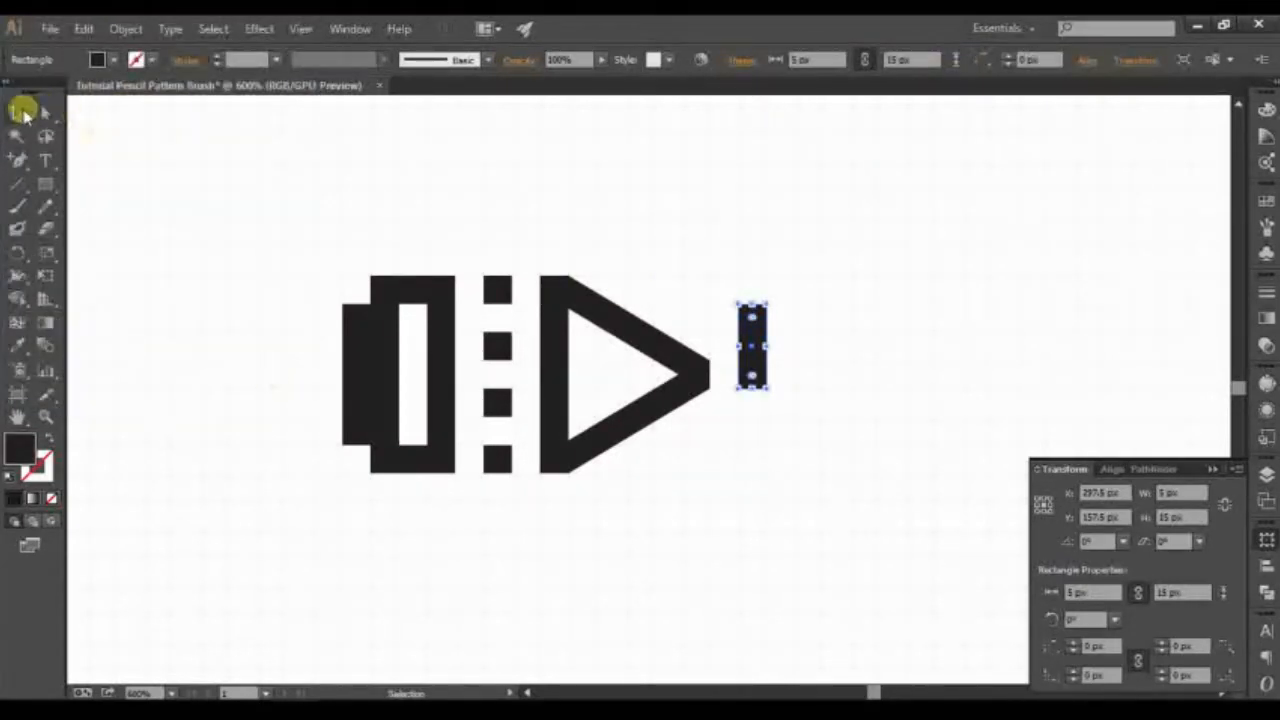
pyautogui.moveTo(760, 335); pyautogui.dragTo(636, 366)
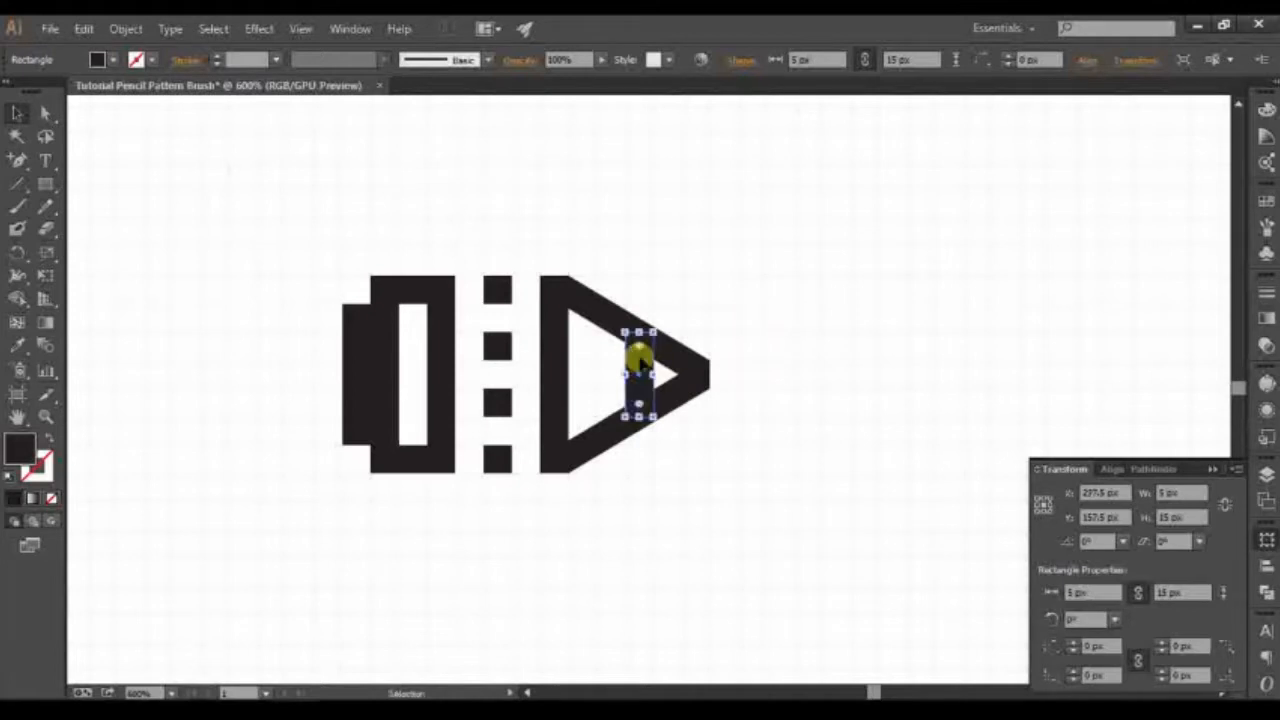
pyautogui.click(706, 417)
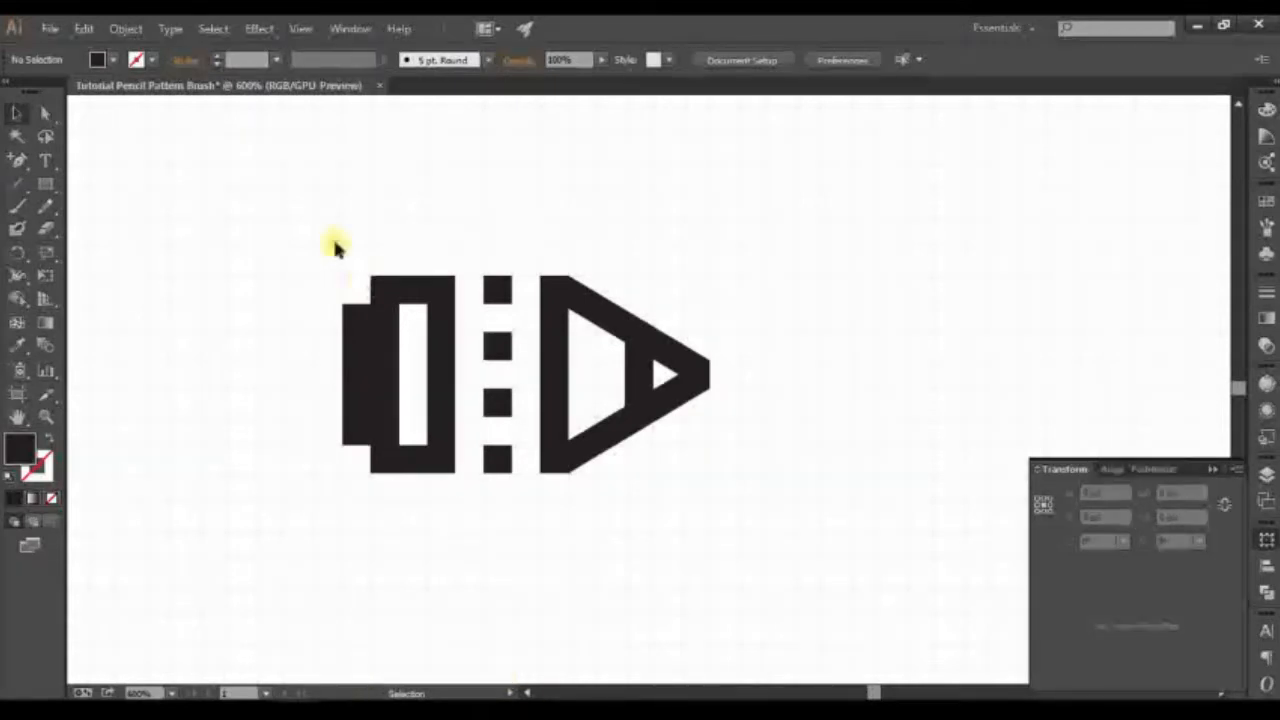
# - Add the pencil's left end artwork to the swatches as a pattern and name it "start tile"
pyautogui.moveTo(313, 232); pyautogui.dragTo(458, 495)
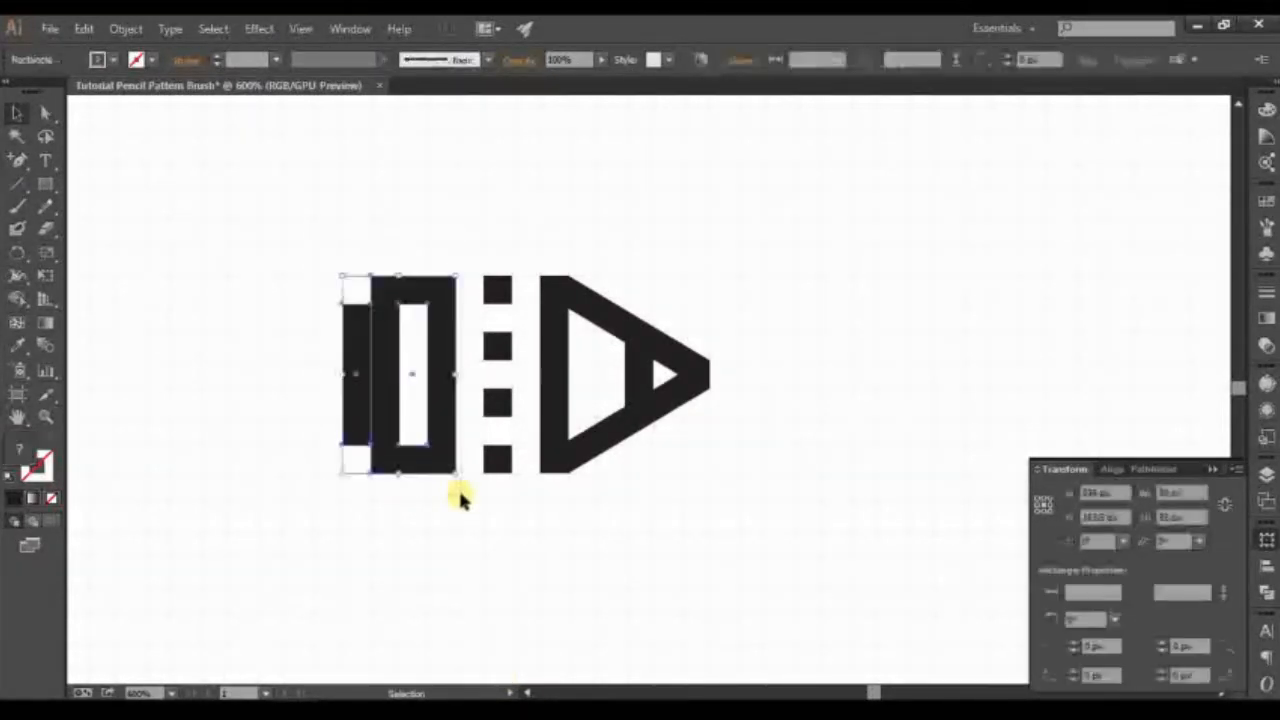
pyautogui.moveTo(415, 297); pyautogui.dragTo(1072, 287)
pyautogui.doubleClick(1072, 286)
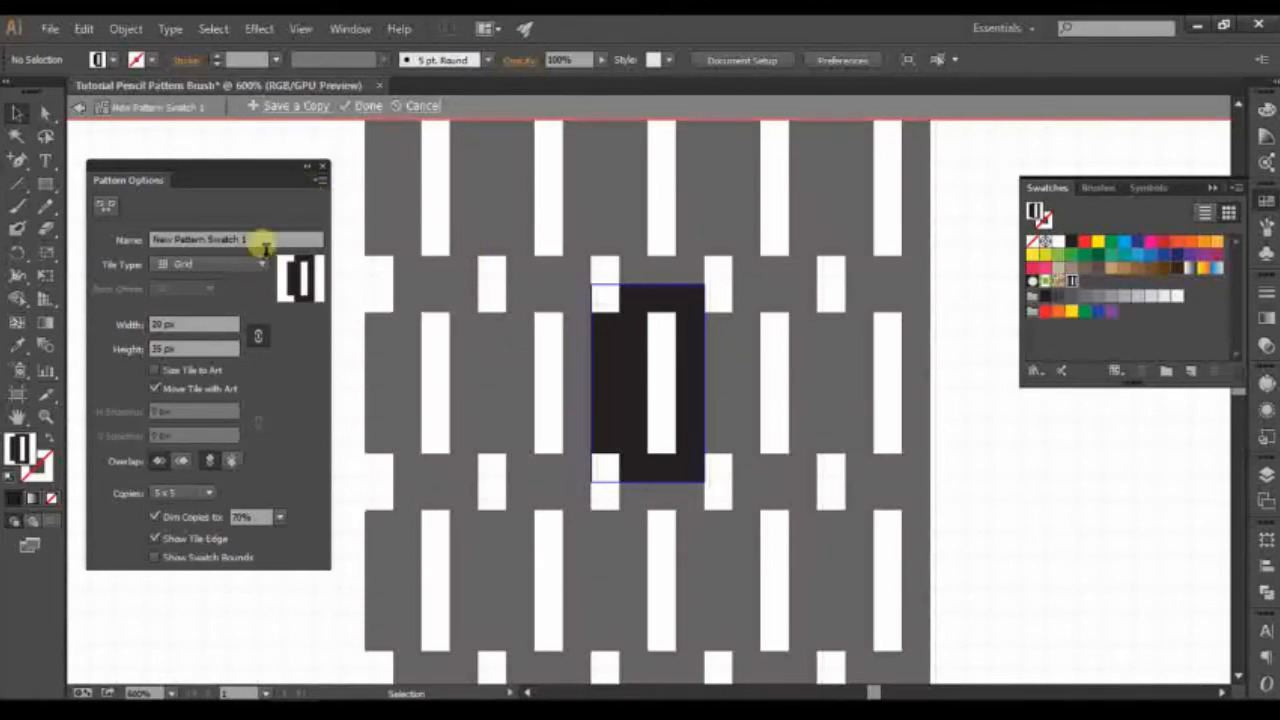
pyautogui.moveTo(257, 244); pyautogui.dragTo(78, 243)
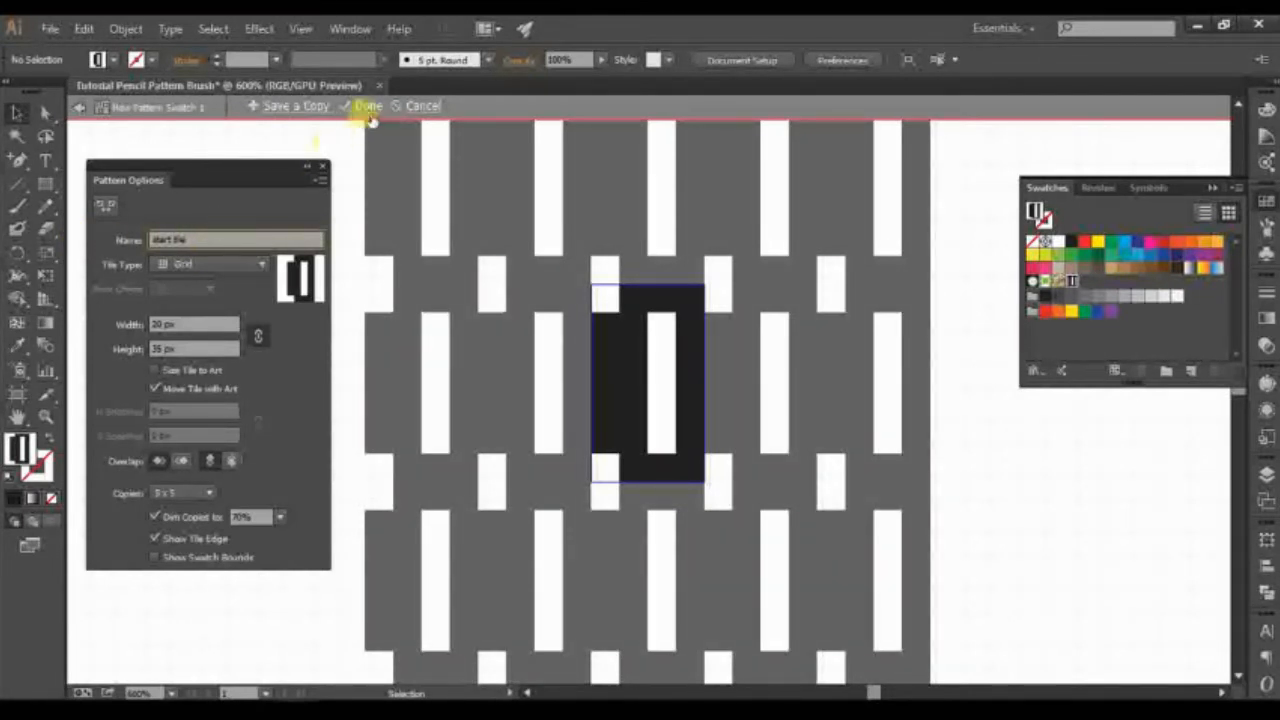
pyautogui.press('Return')
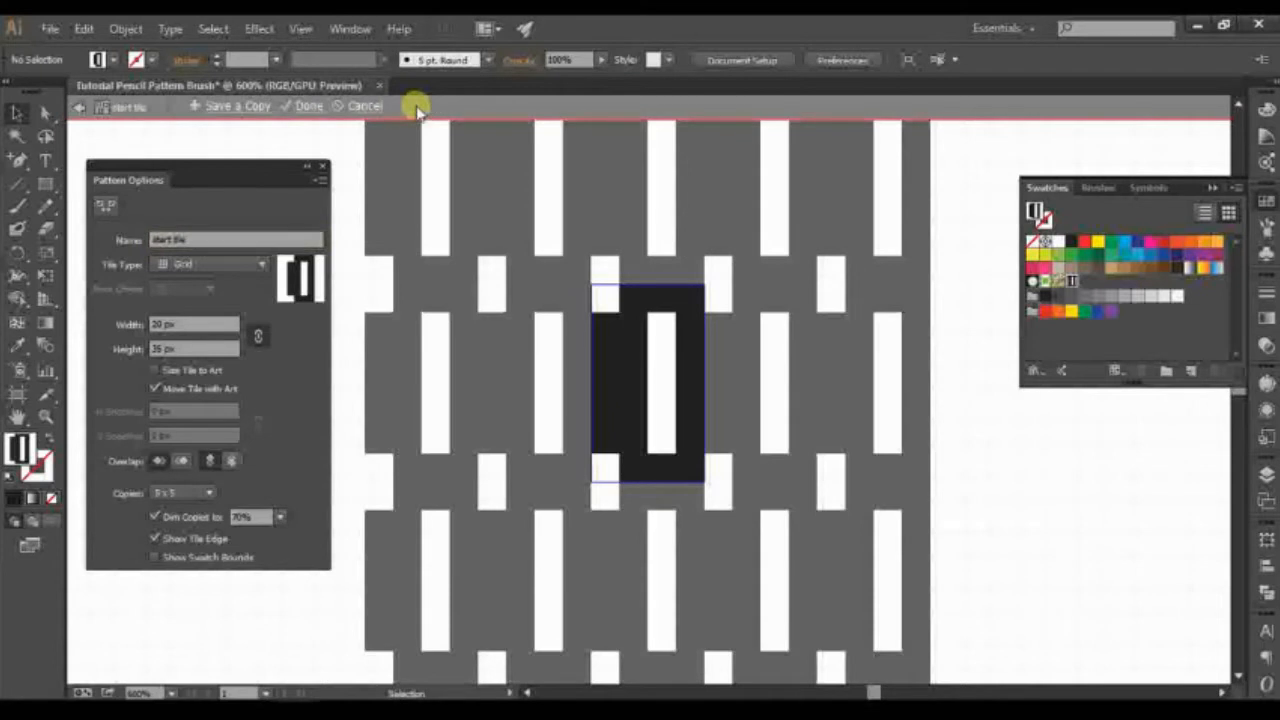
pyautogui.click(362, 107)
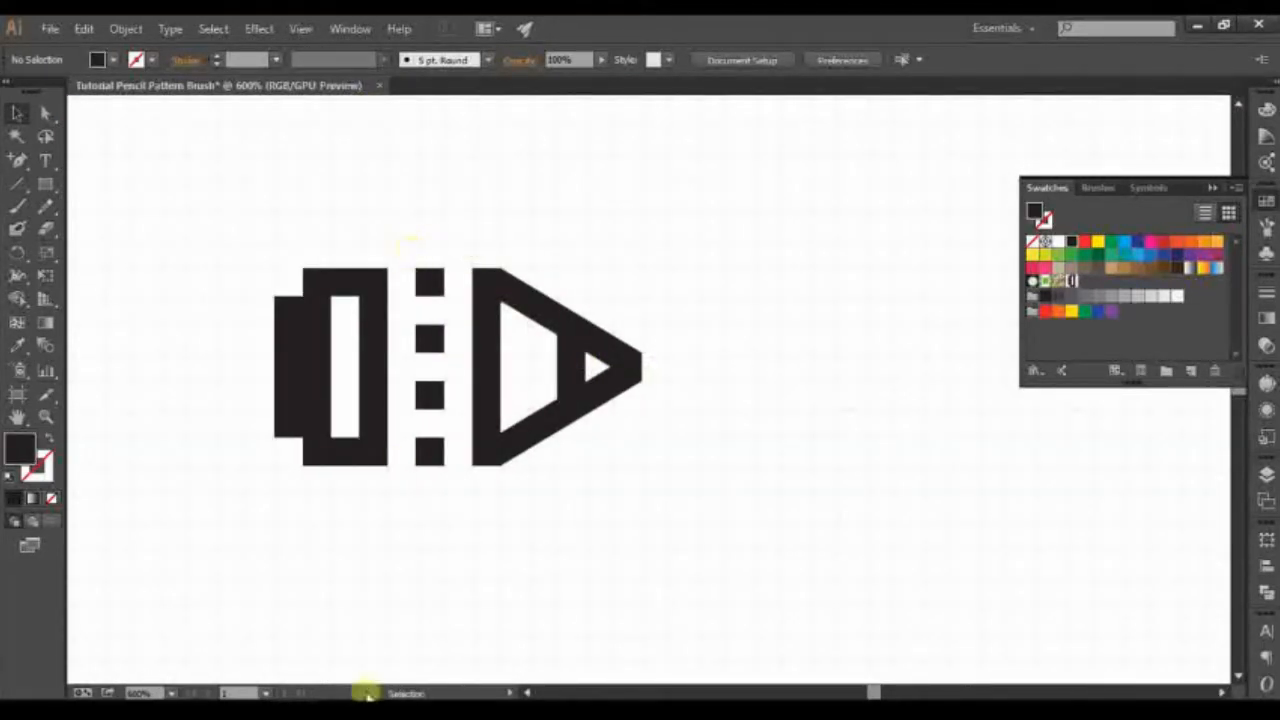
# - Add the pencil tip artwork to the swatches as a pattern and name it "end tile"
pyautogui.moveTo(466, 230); pyautogui.dragTo(671, 478)
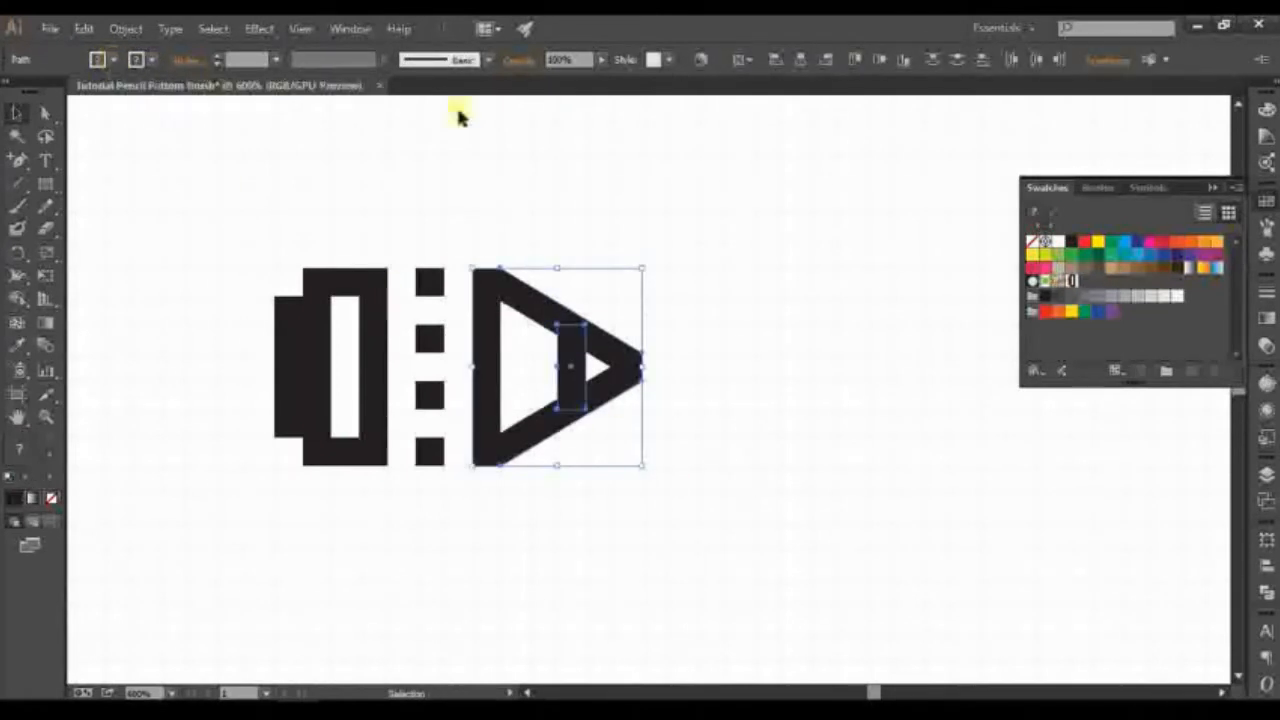
pyautogui.moveTo(608, 370); pyautogui.dragTo(1090, 285)
pyautogui.click(785, 337)
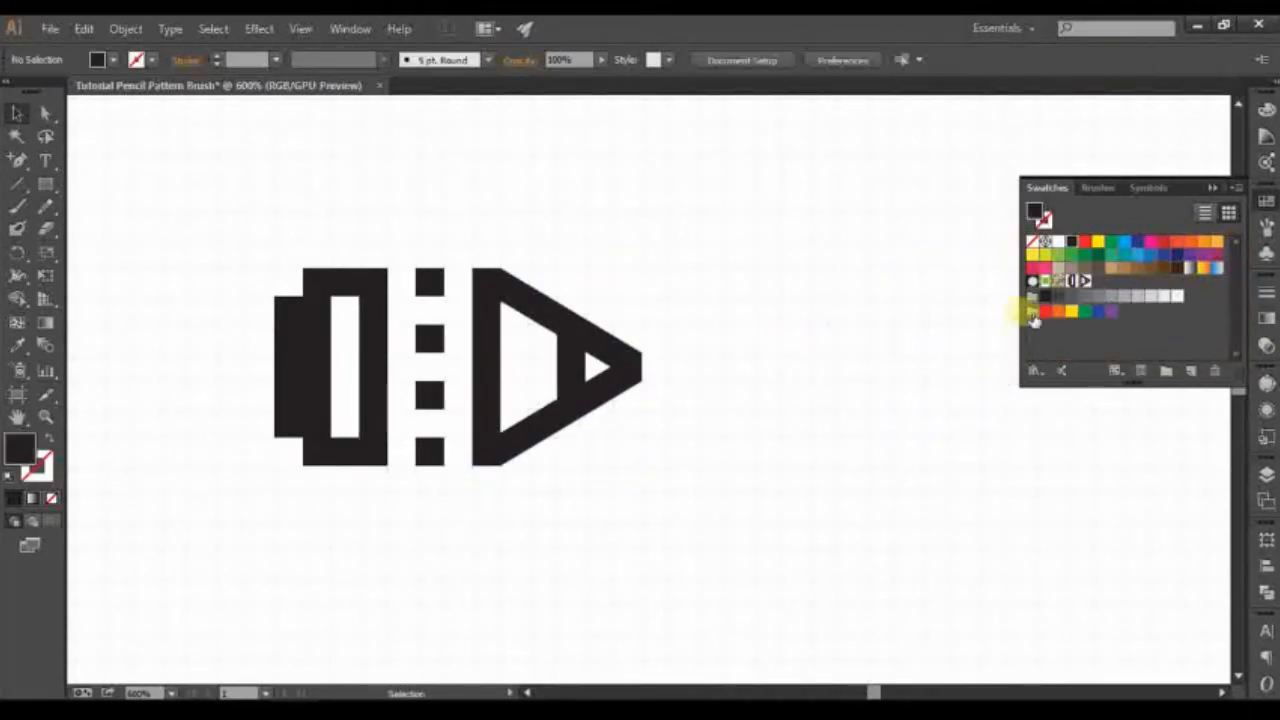
pyautogui.doubleClick(1083, 282)
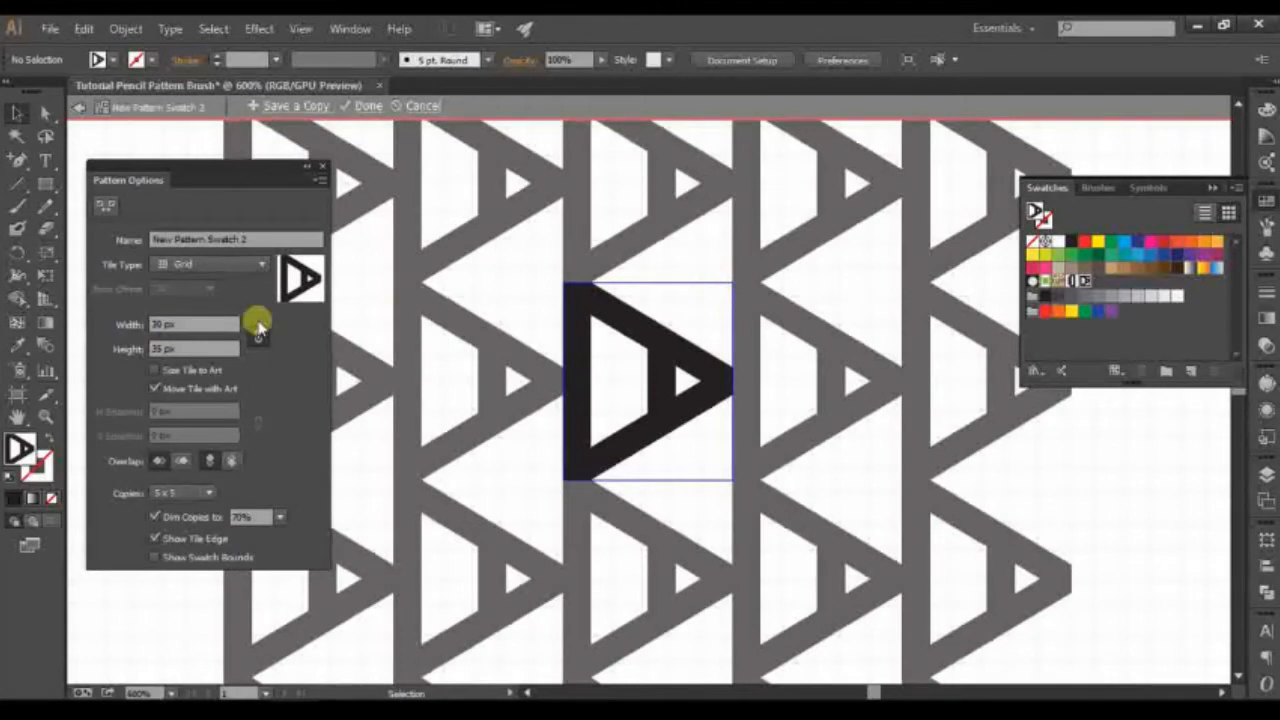
pyautogui.click(243, 241)
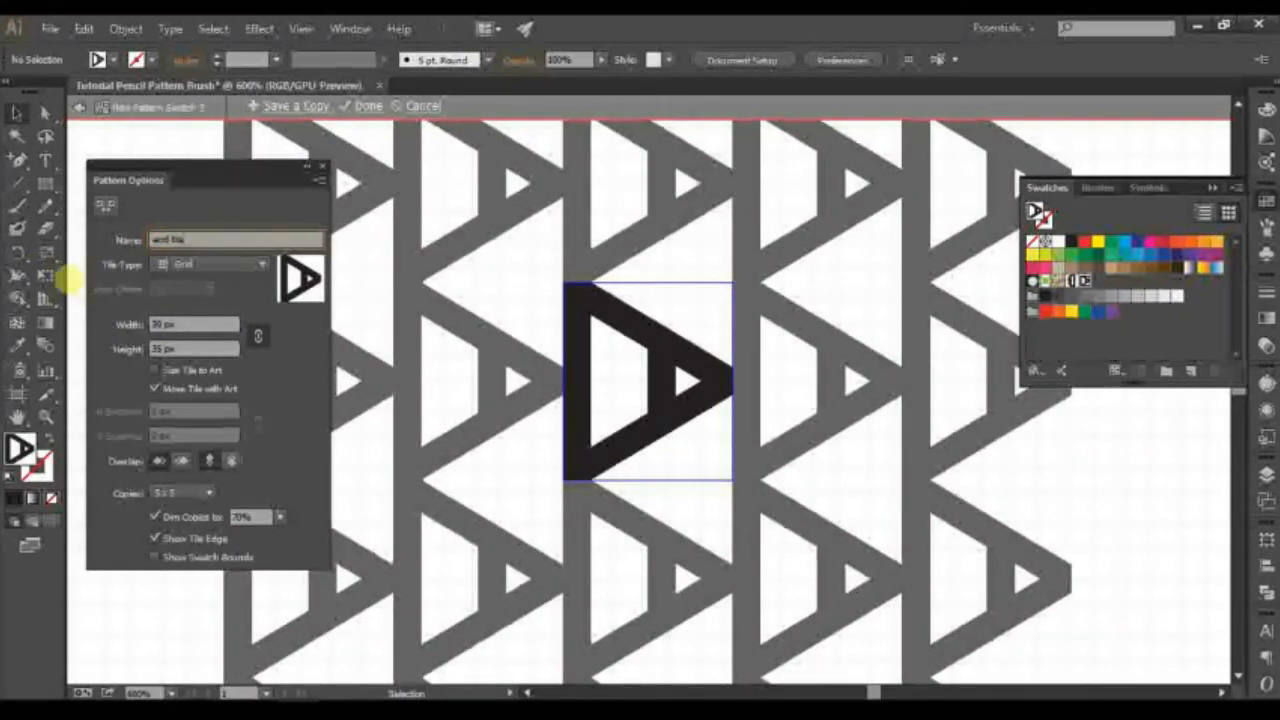
pyautogui.click(425, 108)
pyautogui.click(366, 108)
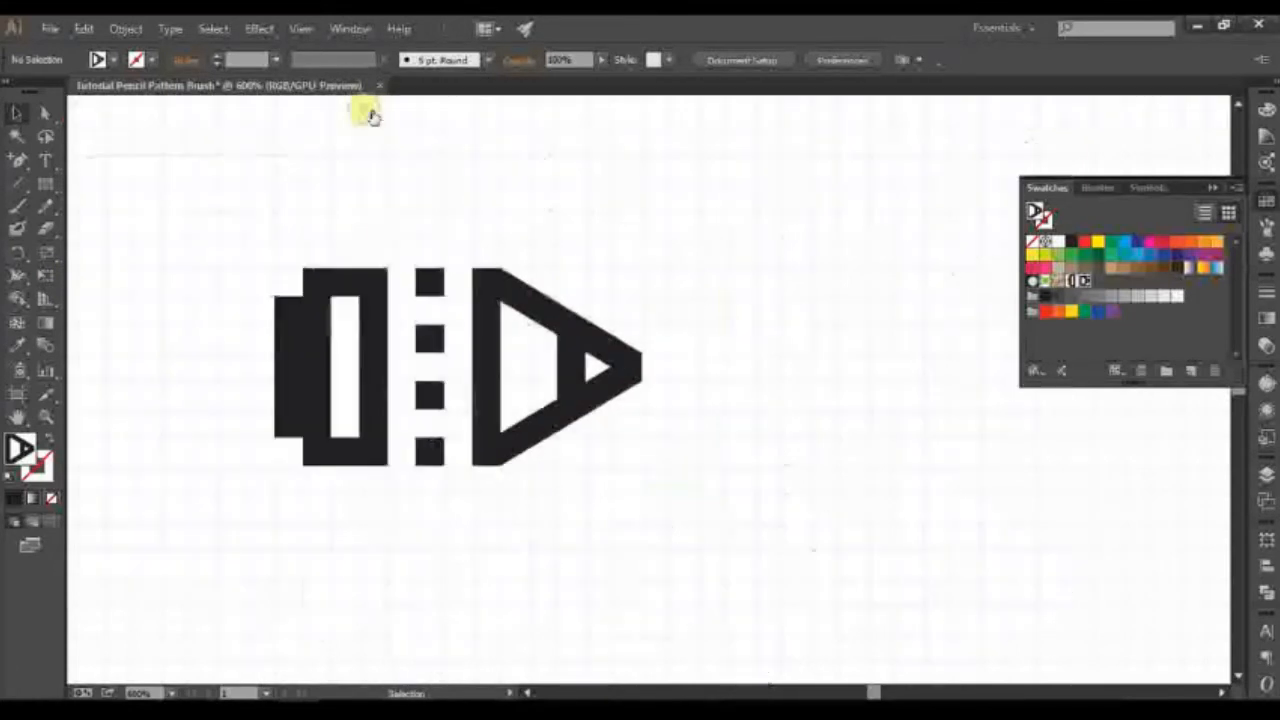
# - Select the column of black and white squares and start a new Pattern Brush from it
pyautogui.press('z')
pyautogui.click(443, 365)
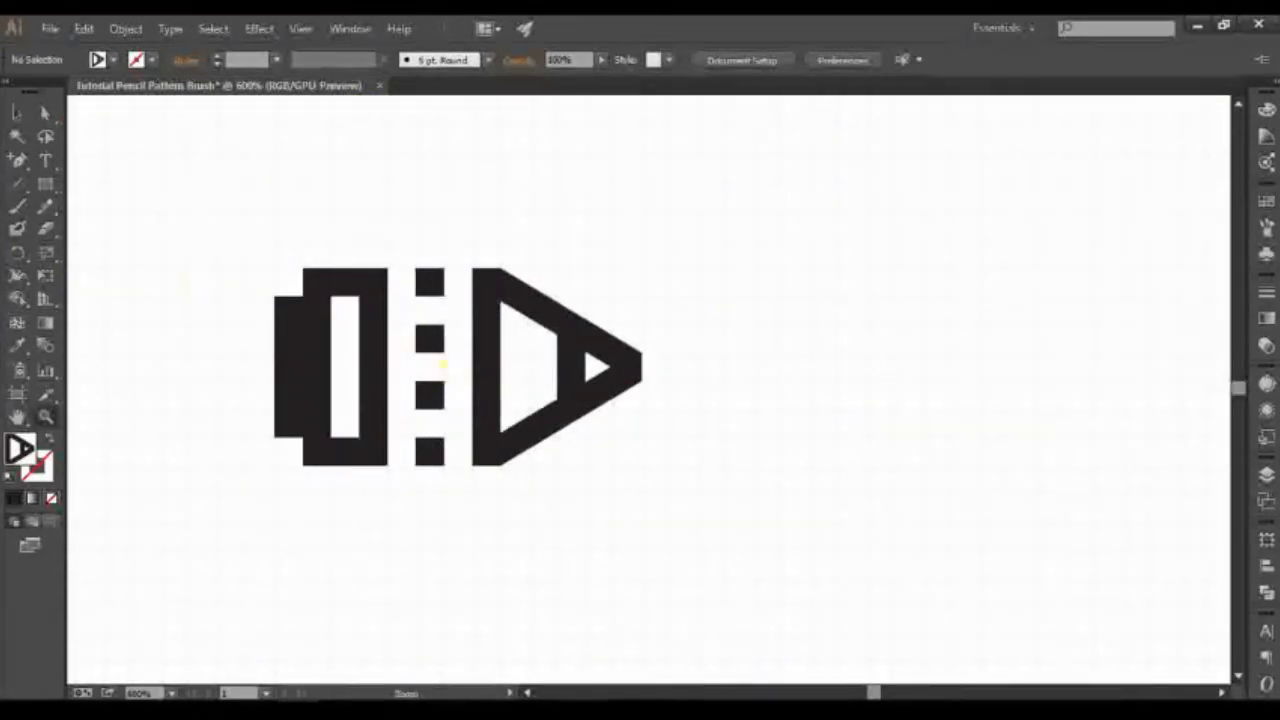
pyautogui.click(18, 110)
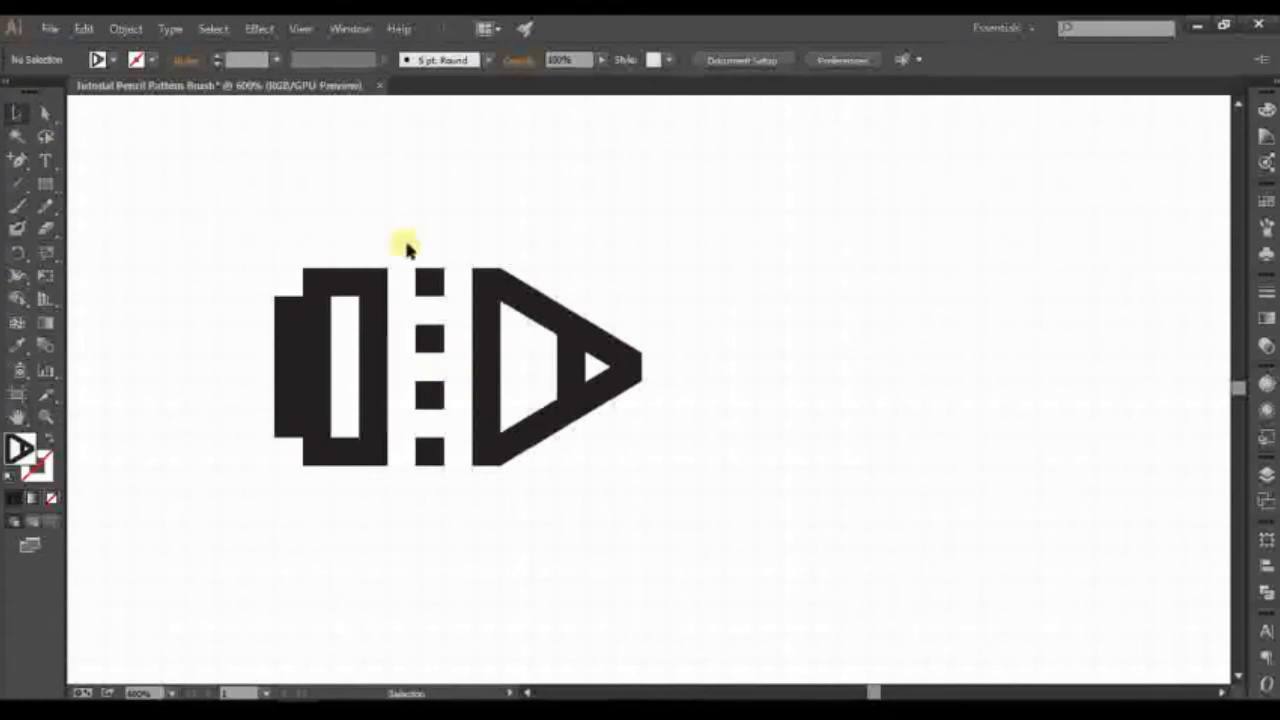
pyautogui.moveTo(408, 258); pyautogui.dragTo(456, 482)
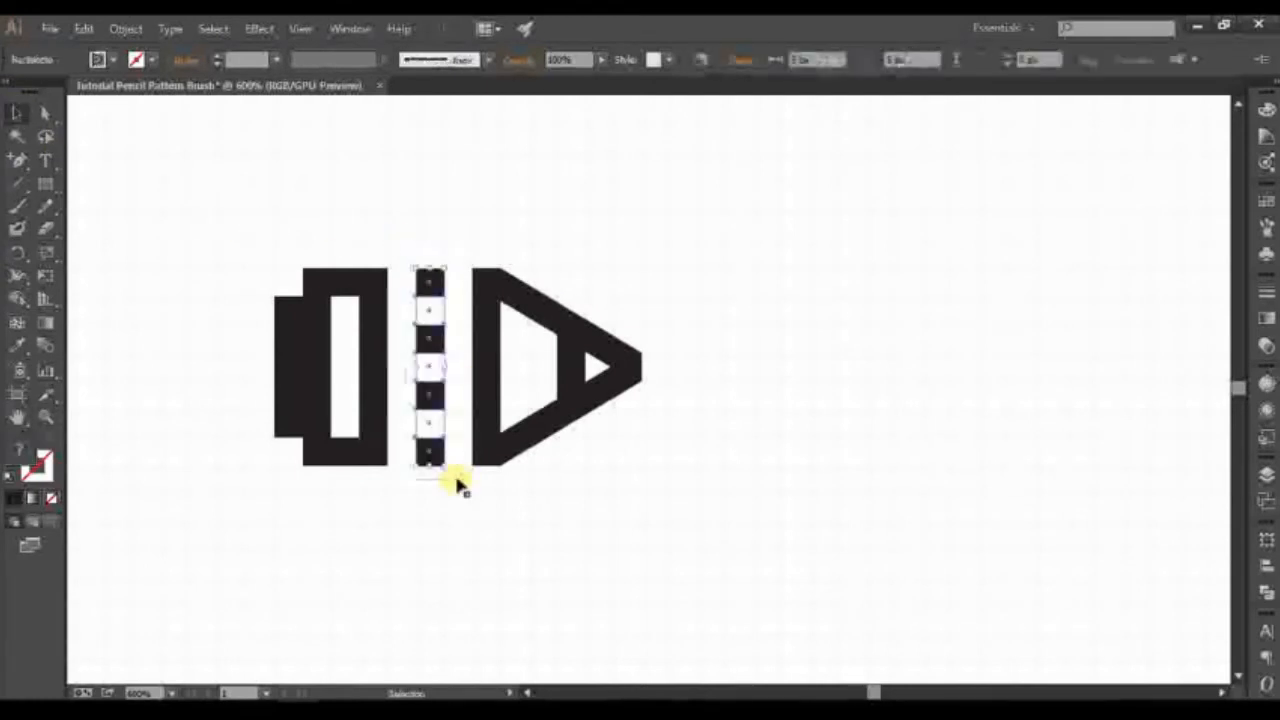
pyautogui.click(481, 62)
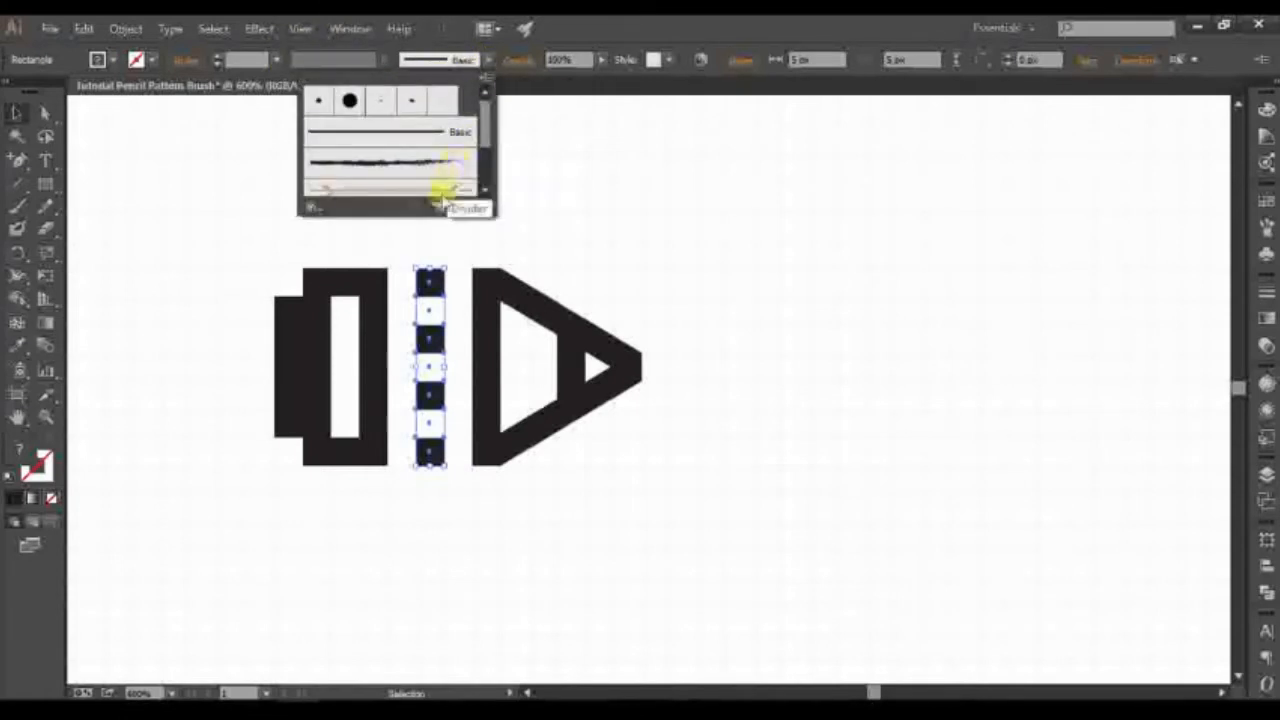
pyautogui.click(441, 207)
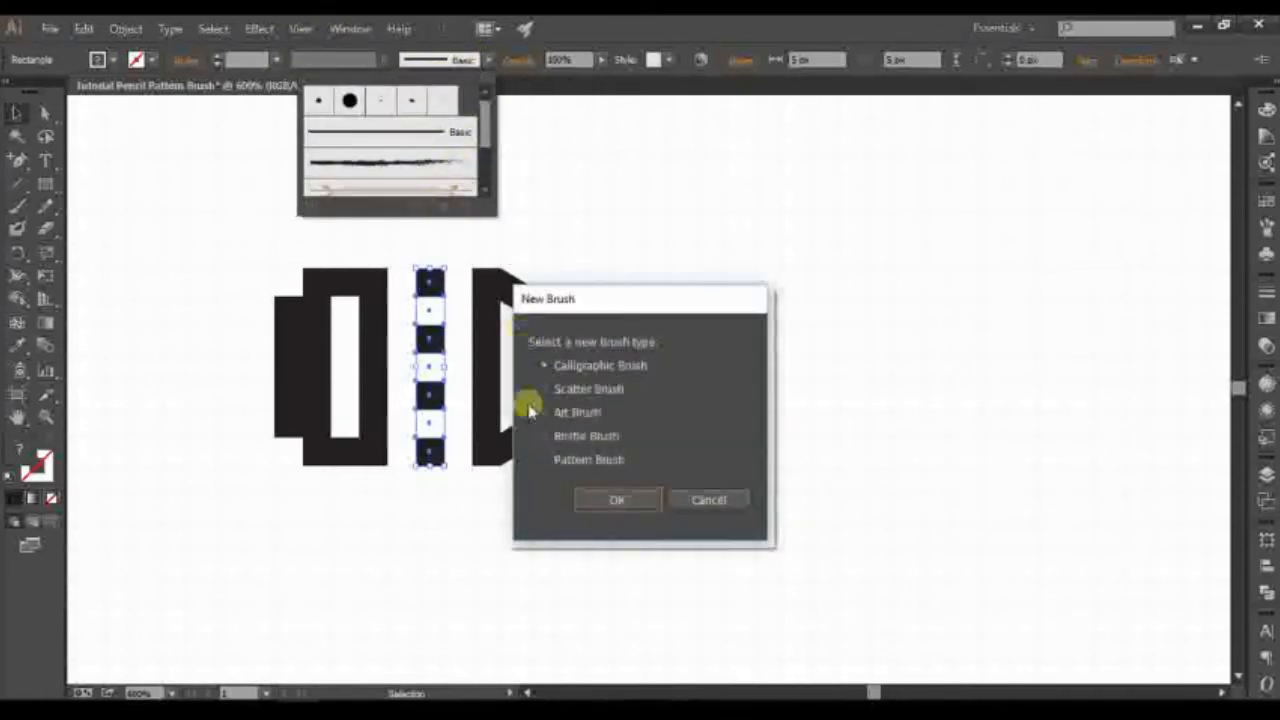
pyautogui.click(557, 460)
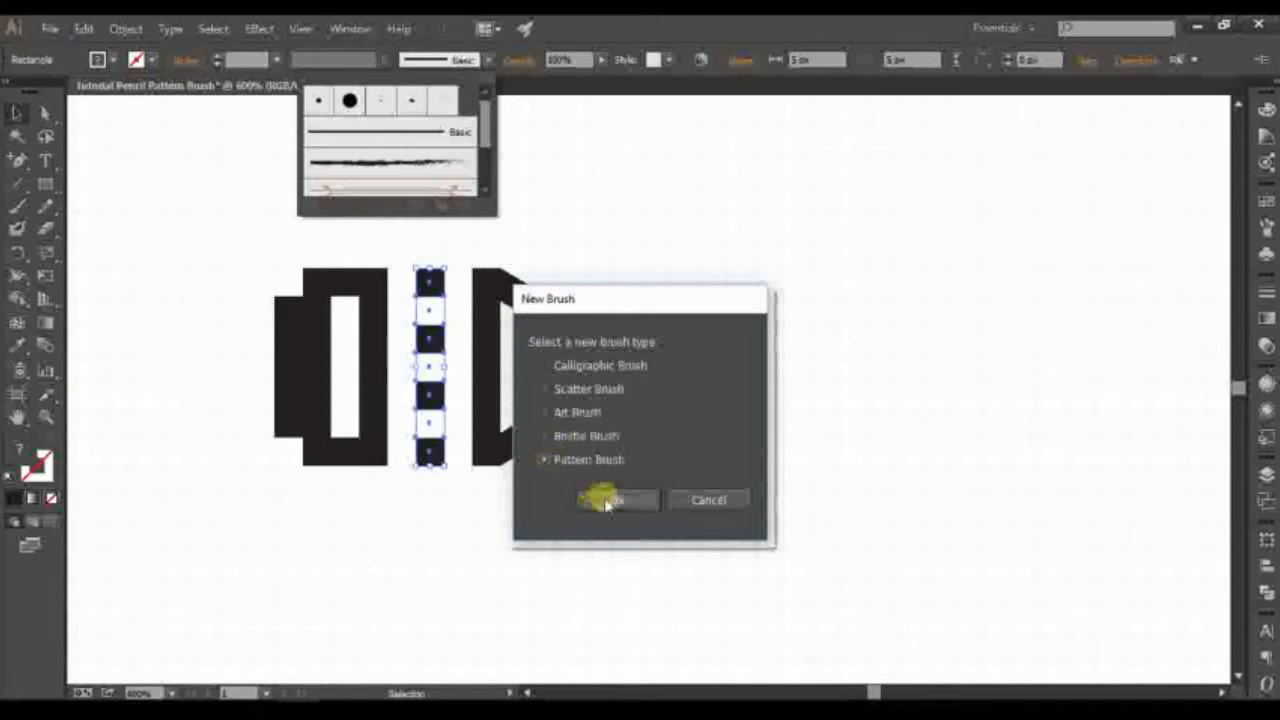
pyautogui.click(615, 500)
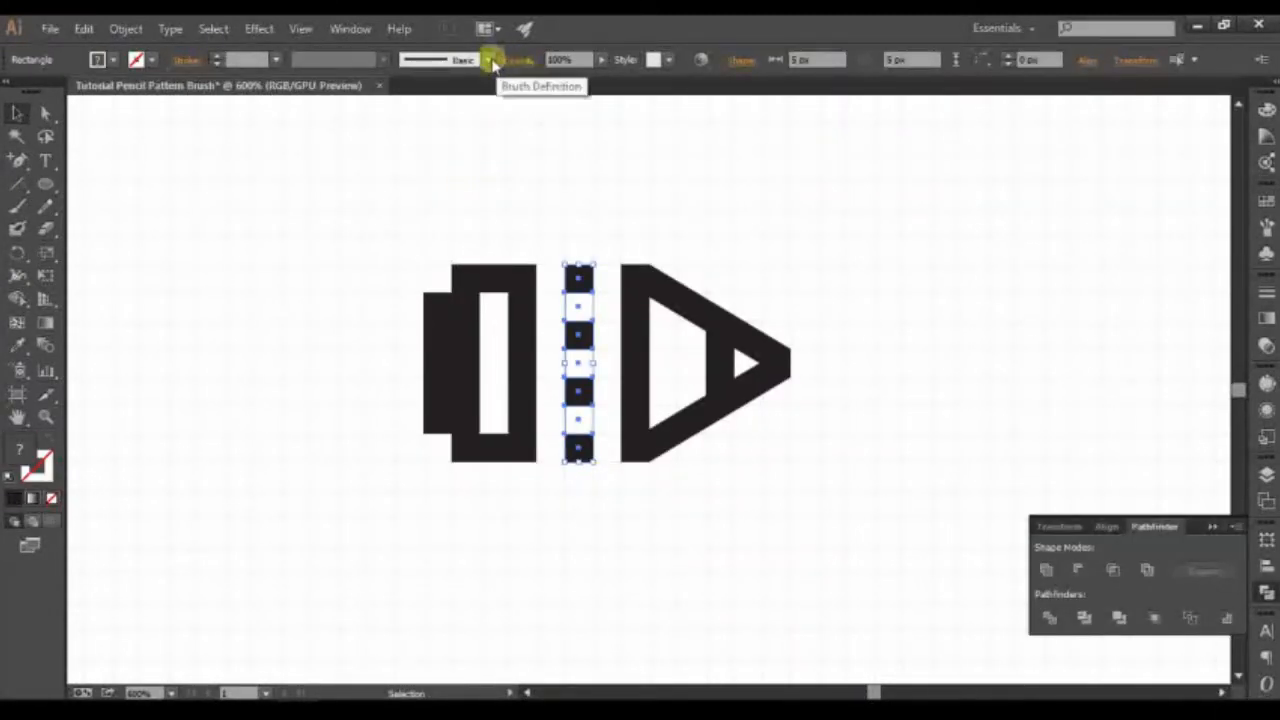
pyautogui.click(488, 60)
pyautogui.click(441, 207)
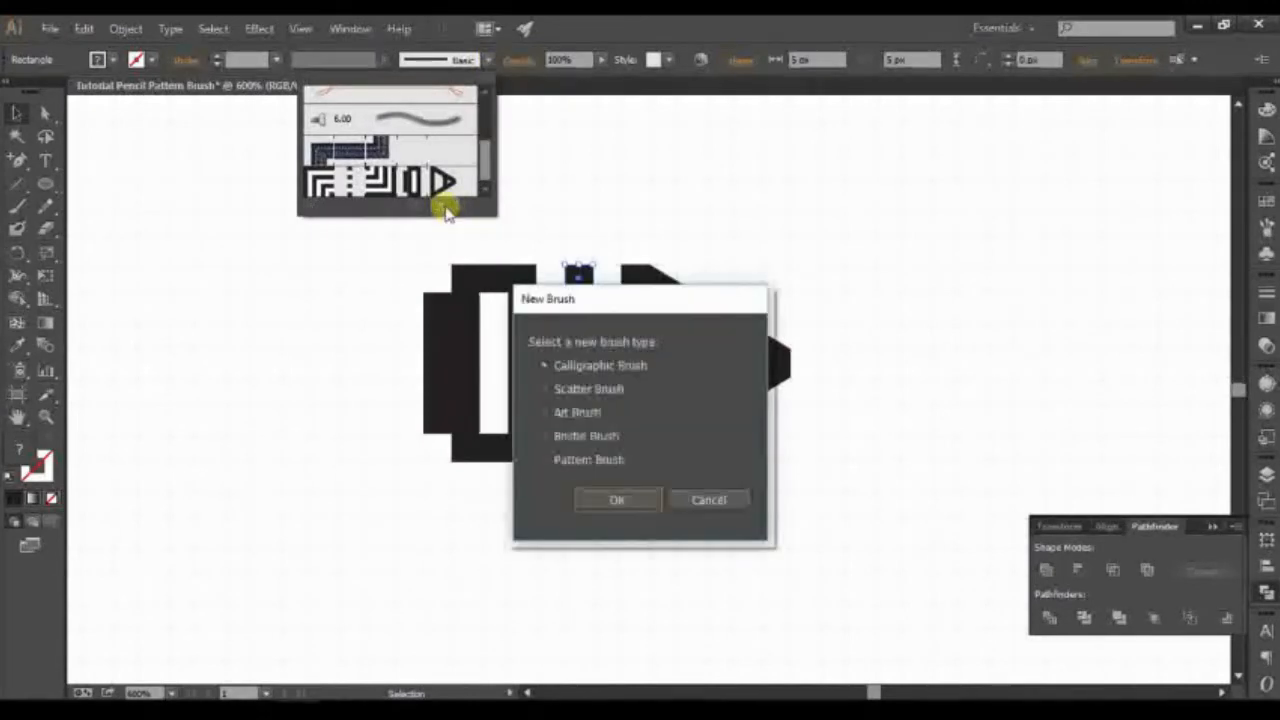
pyautogui.click(705, 500)
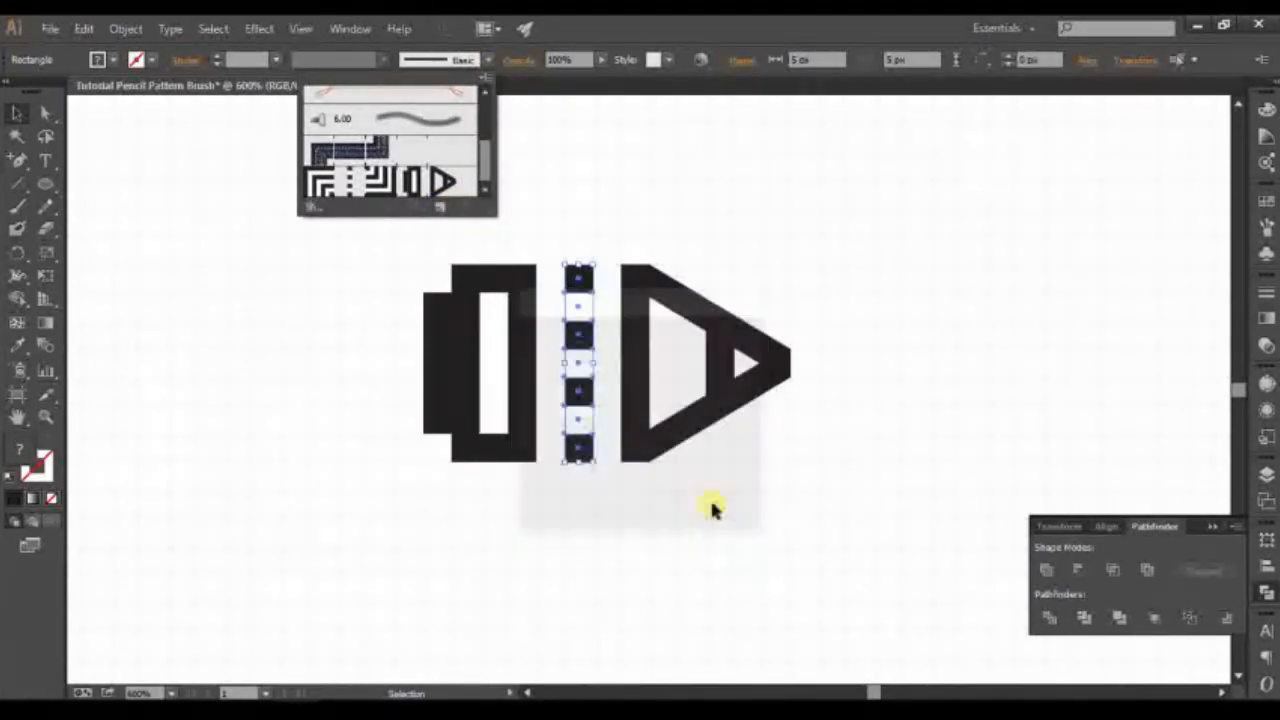
# - Delete the existing pencil pattern brush from the document, removing its strokes from the squares
pyautogui.click(614, 233)
pyautogui.click(488, 60)
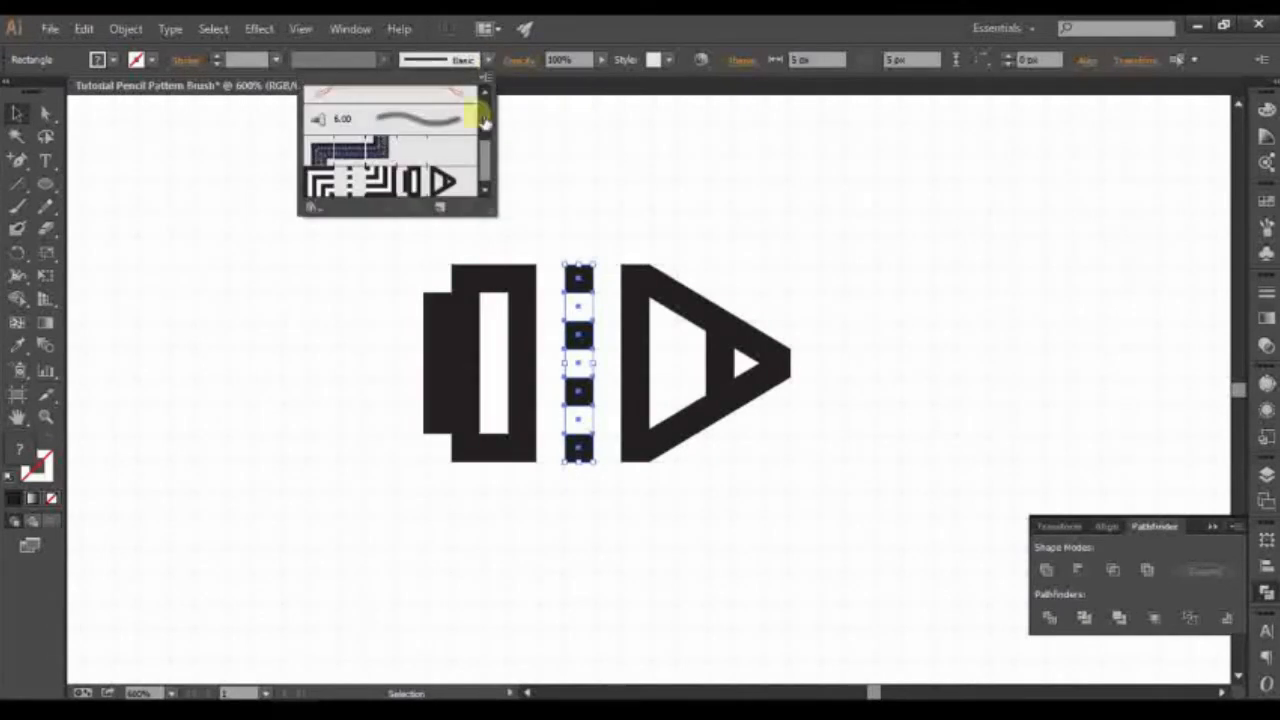
pyautogui.click(425, 181)
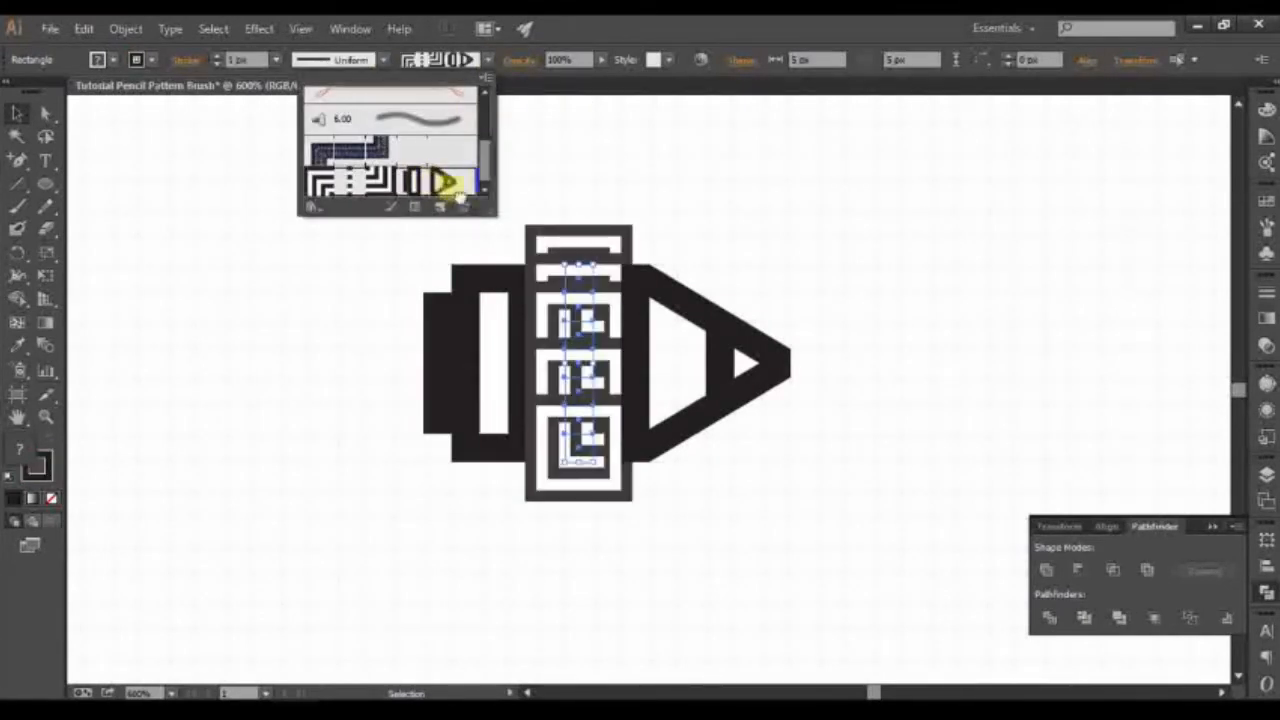
pyautogui.click(463, 207)
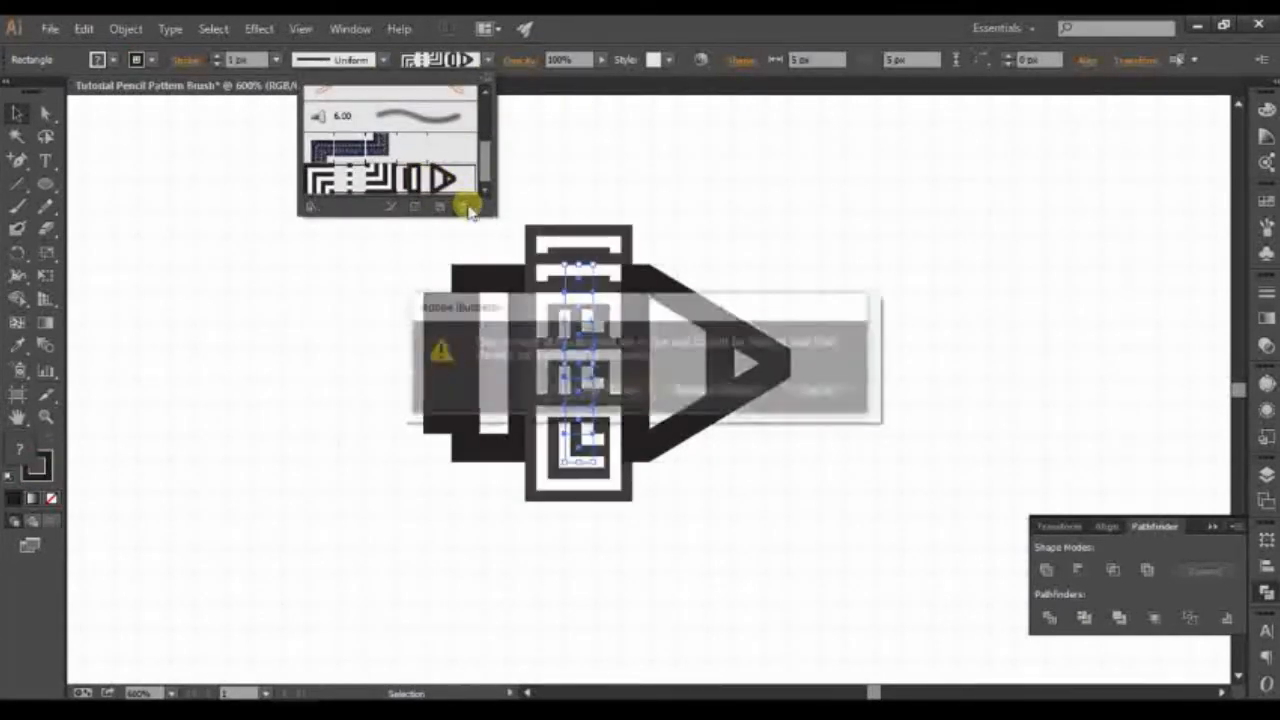
pyautogui.click(724, 392)
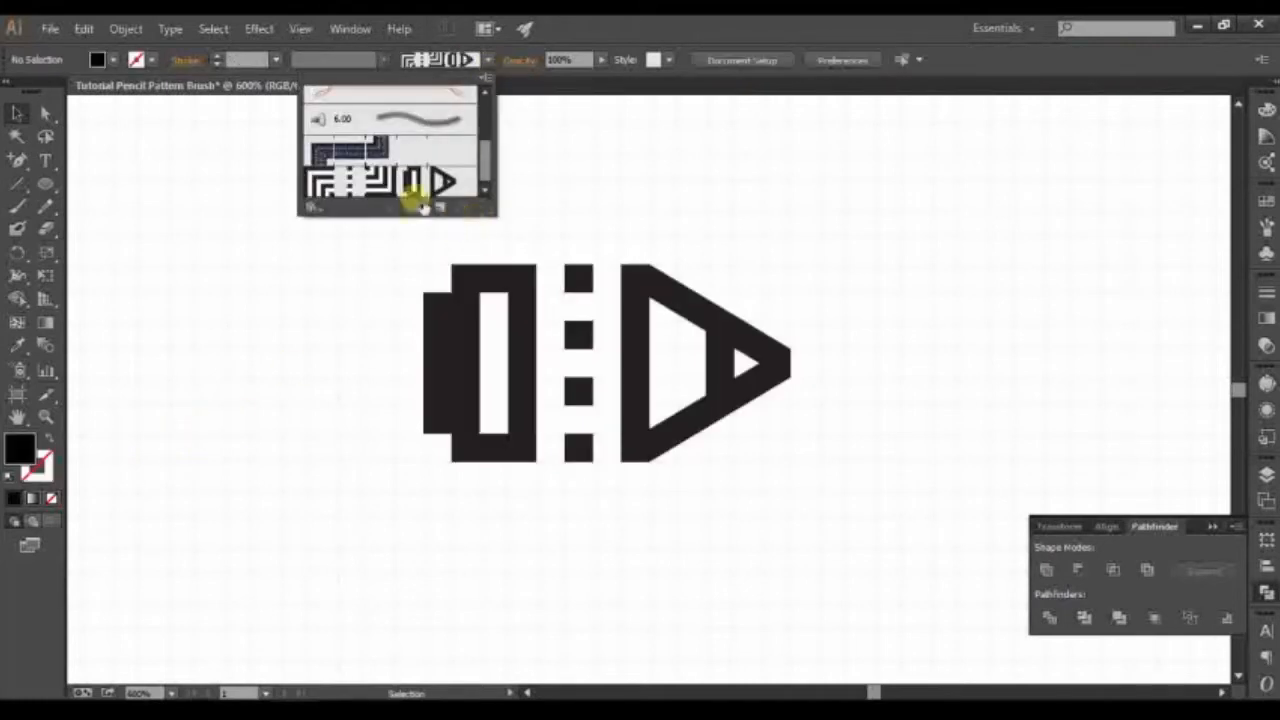
pyautogui.click(443, 205)
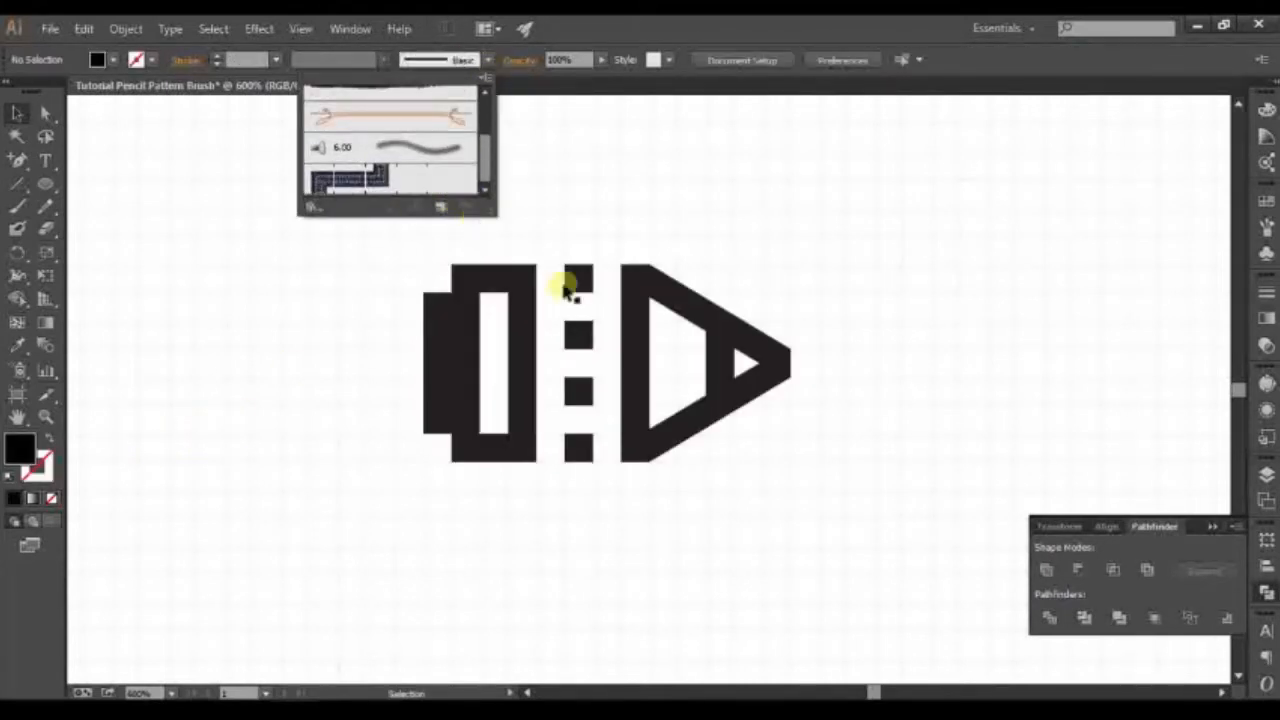
# - Select the column of black and white squares and start a new Pattern Brush from it with a fixed scale of 40%
pyautogui.click(570, 238)
pyautogui.moveTo(556, 235); pyautogui.dragTo(606, 500)
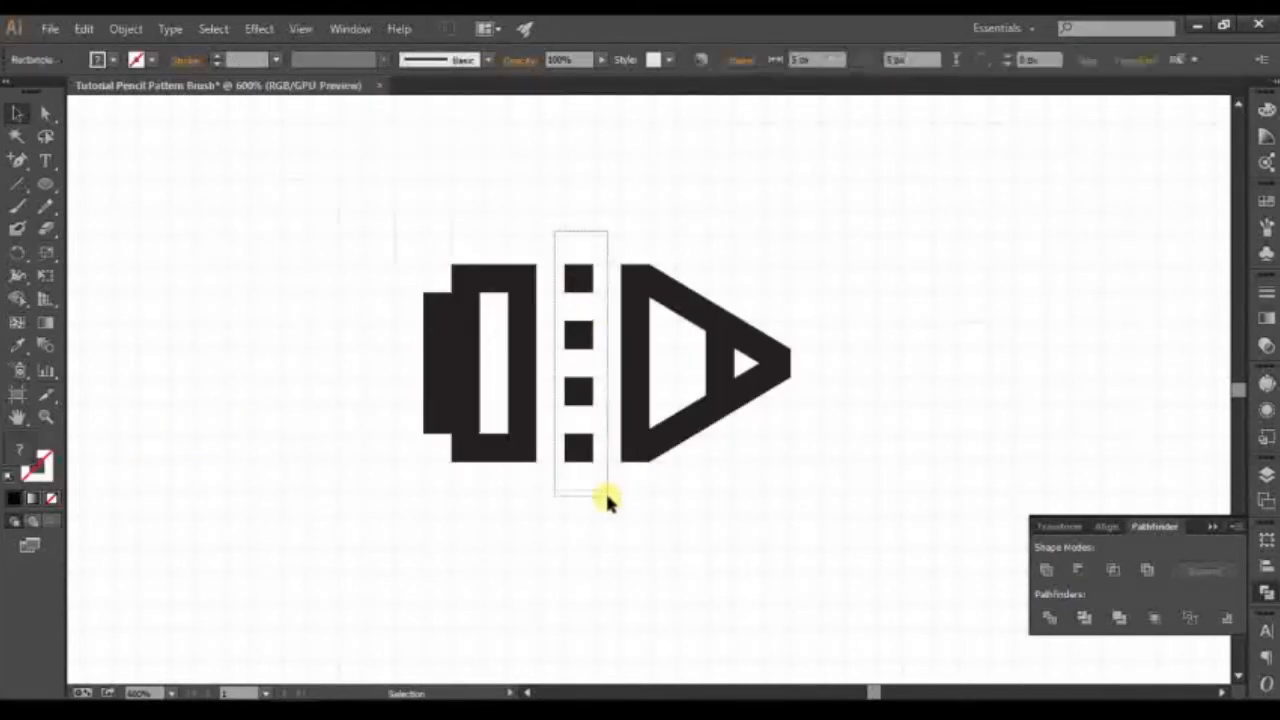
pyautogui.click(487, 60)
pyautogui.click(439, 207)
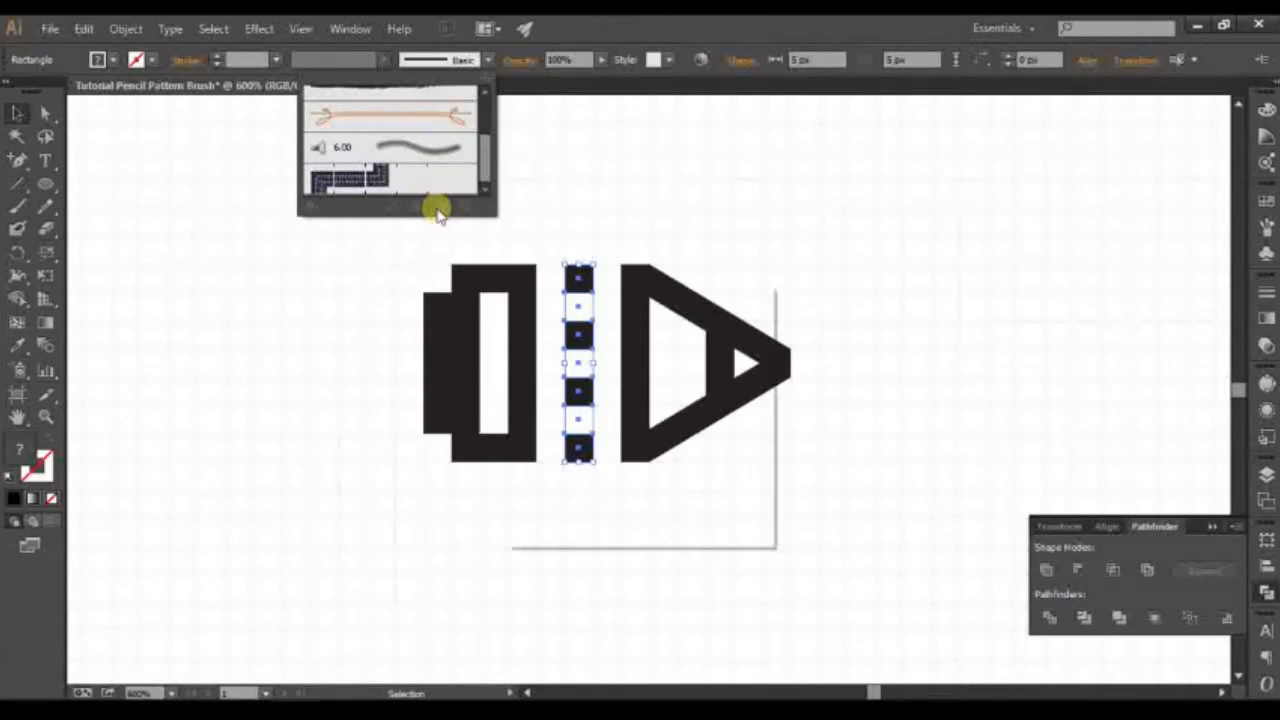
pyautogui.click(590, 465)
pyautogui.click(600, 500)
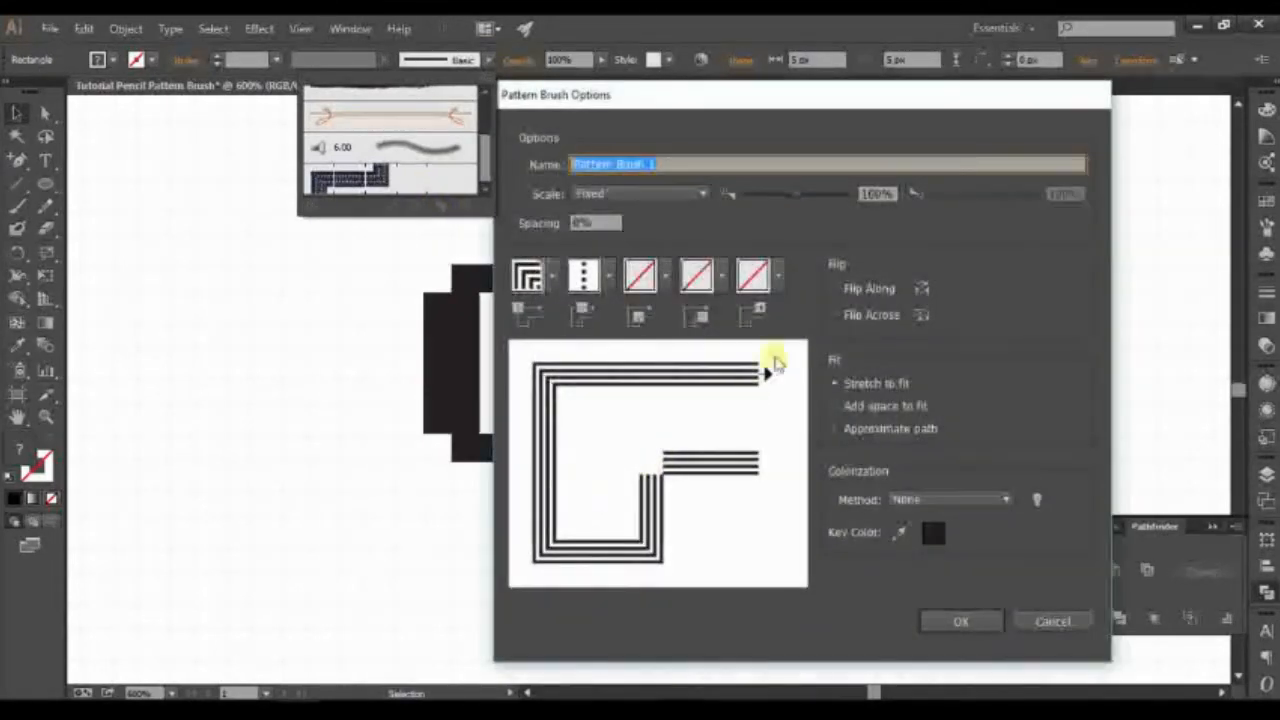
pyautogui.click(877, 194)
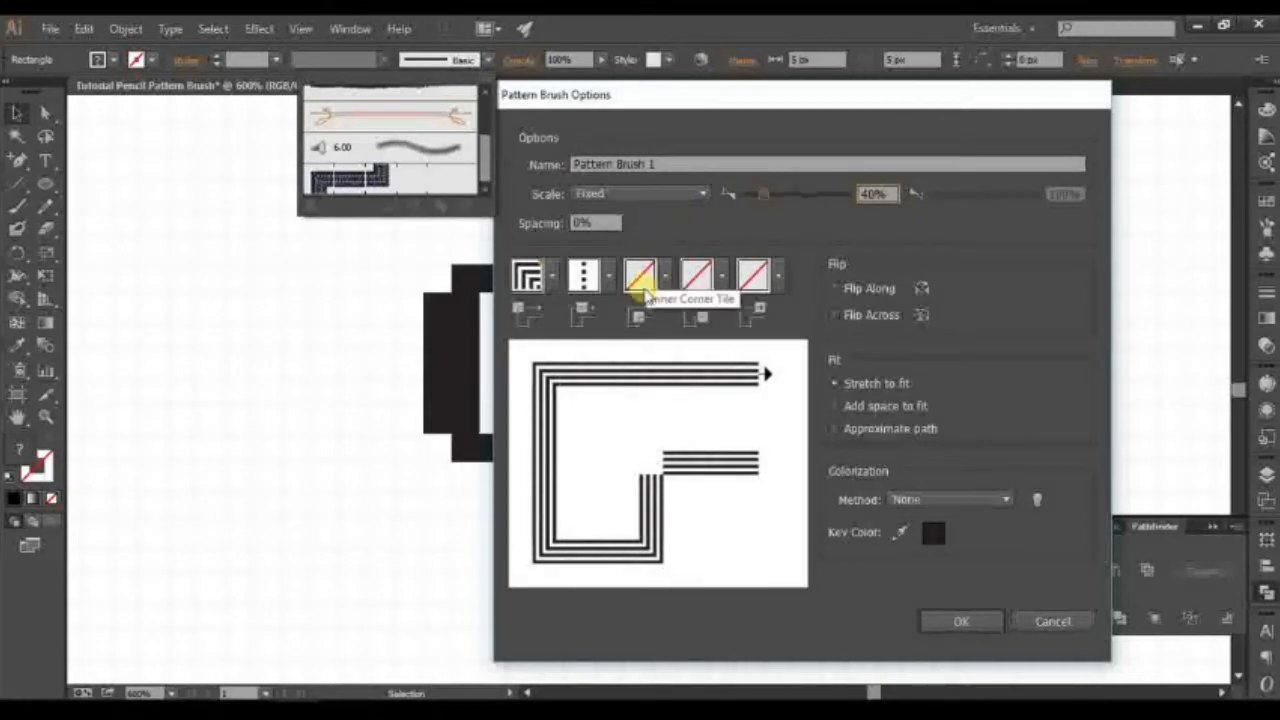
# - Assign an auto-generated inner corner tile to the brush, then the pencil's left end as start tile and the pencil tip as end tile
pyautogui.click(645, 278)
pyautogui.click(528, 425)
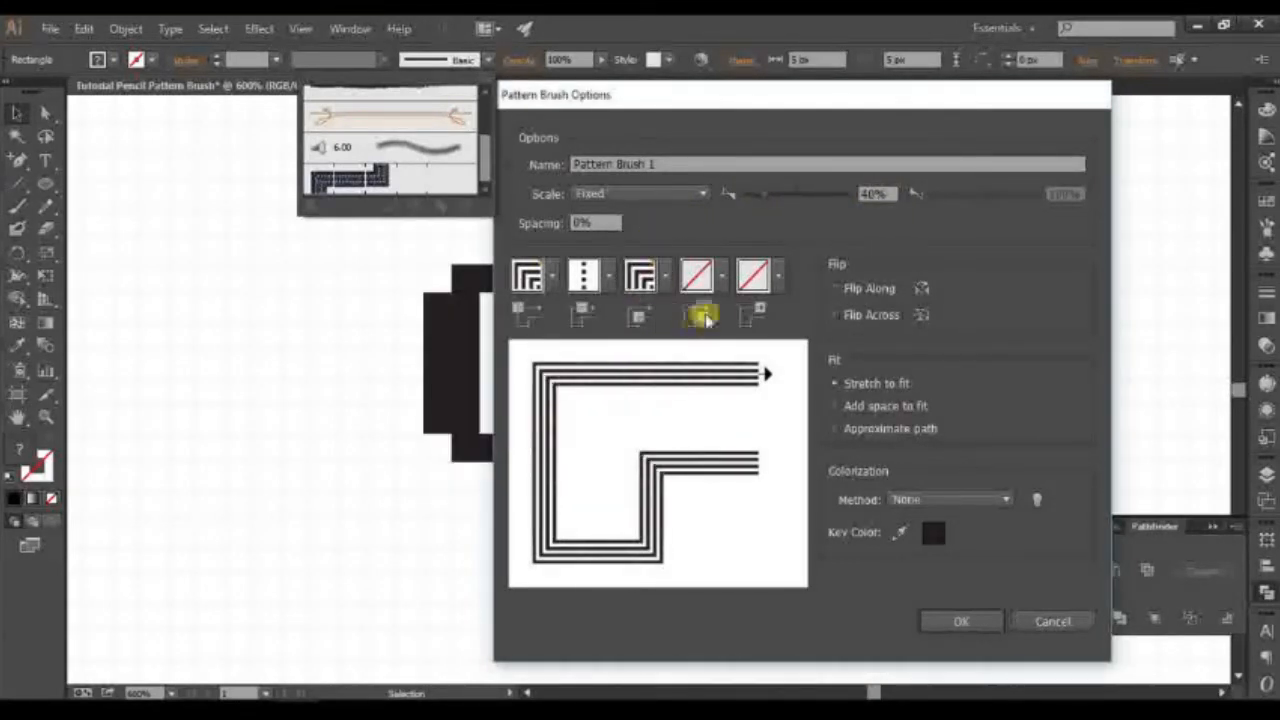
pyautogui.click(698, 282)
pyautogui.scroll(-1, 646, 394)
pyautogui.click(585, 447)
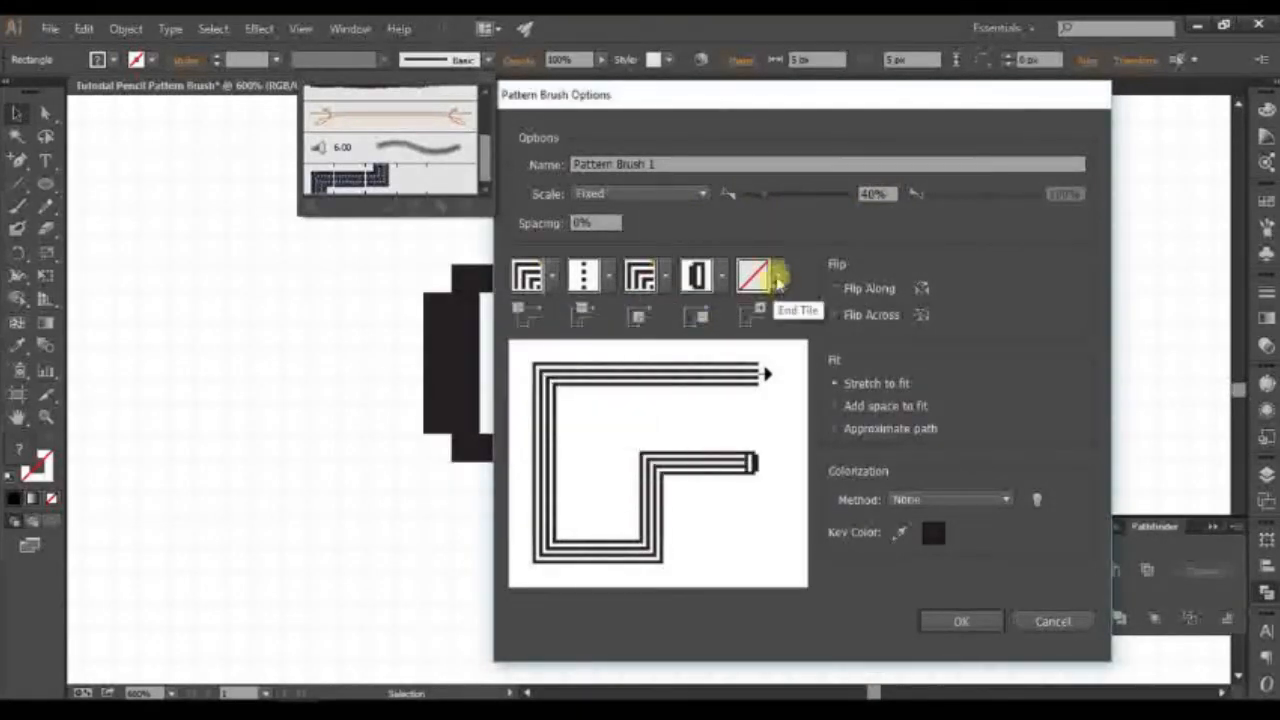
pyautogui.click(768, 276)
pyautogui.click(660, 404)
# - Set the brush's colorization method to Tints, create the brush and deselect the squares
pyautogui.click(950, 499)
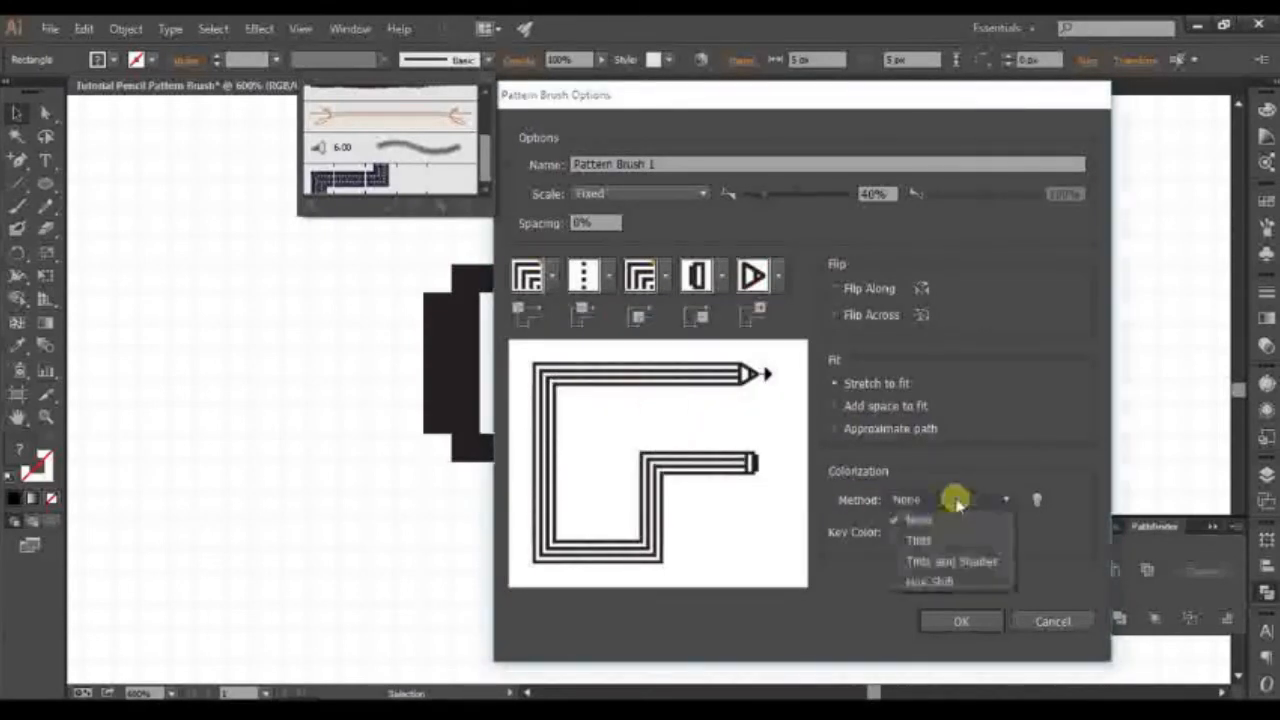
pyautogui.click(951, 541)
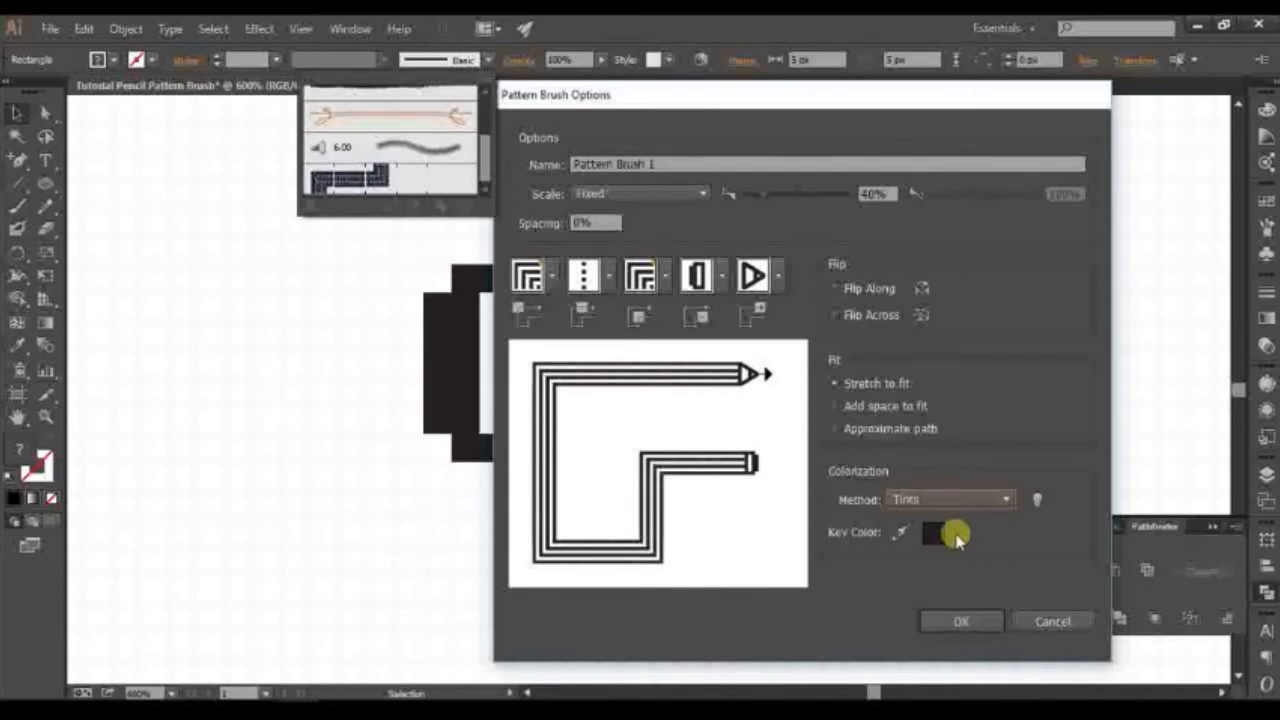
pyautogui.click(961, 625)
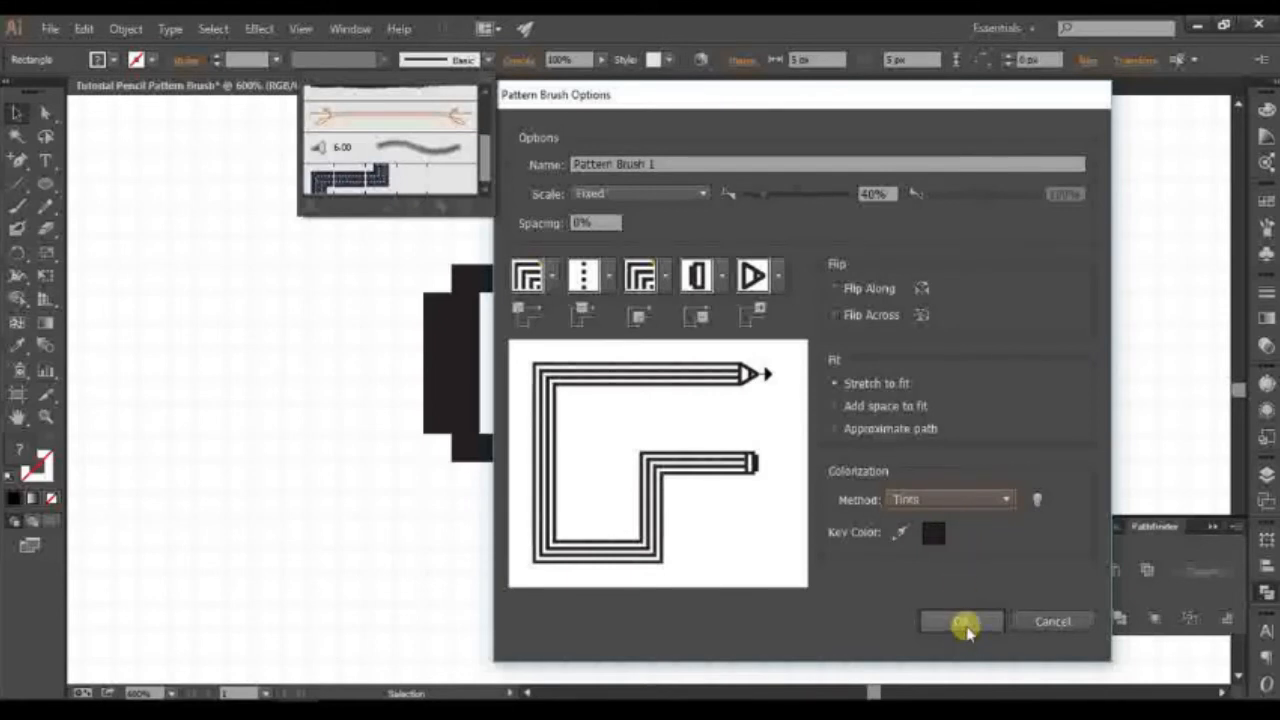
pyautogui.click(965, 625)
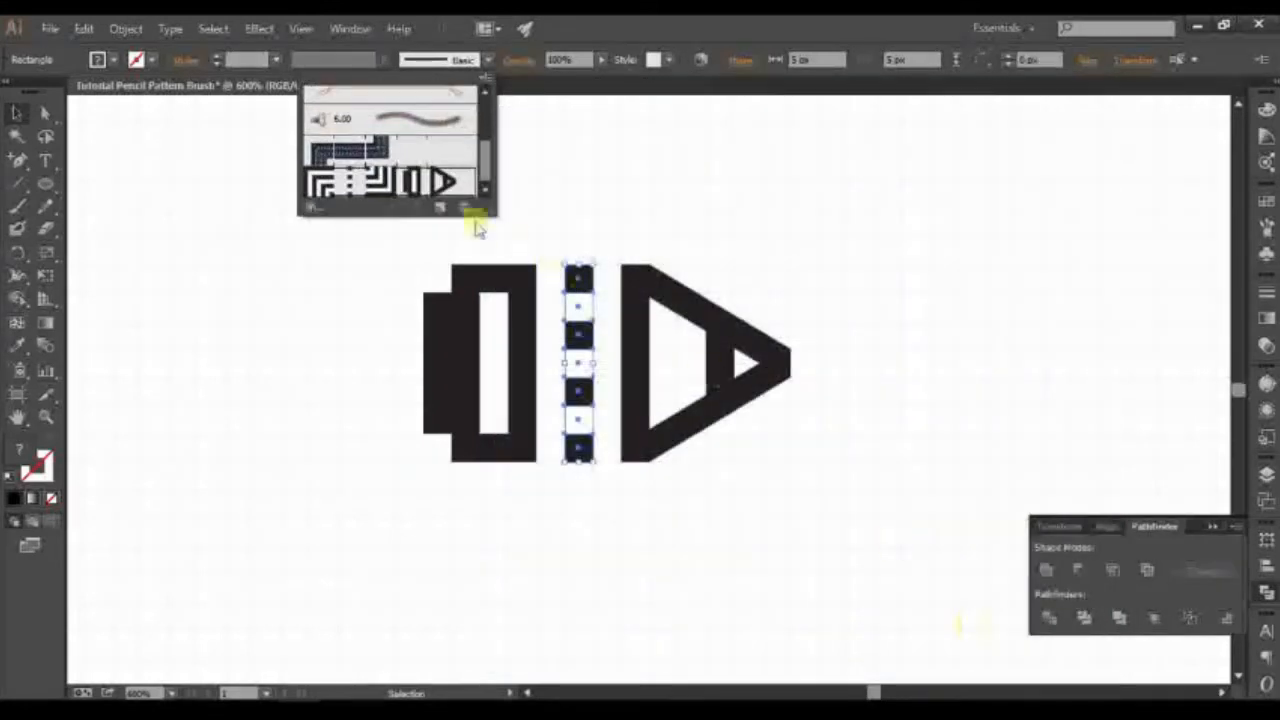
pyautogui.click(484, 78)
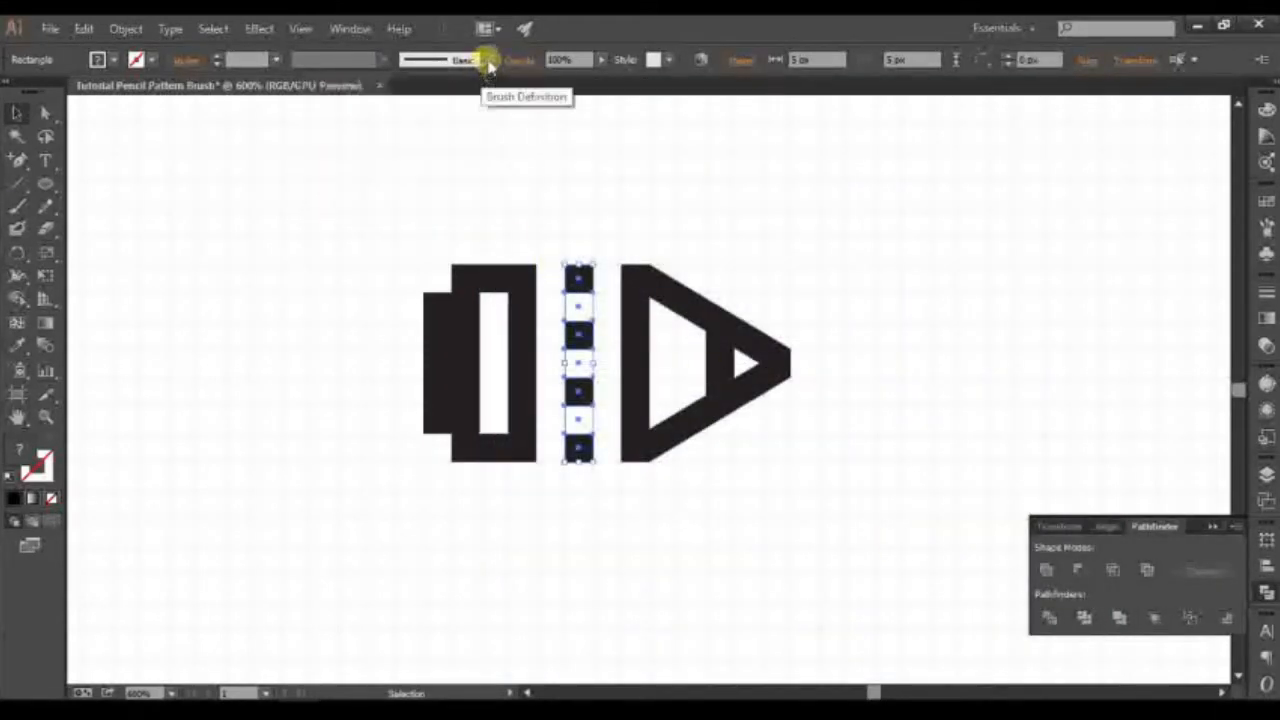
pyautogui.click(531, 150)
# - Hide the grid and move the pencil tile artwork into the artboard's upper-left corner
pyautogui.rightClick(640, 216)
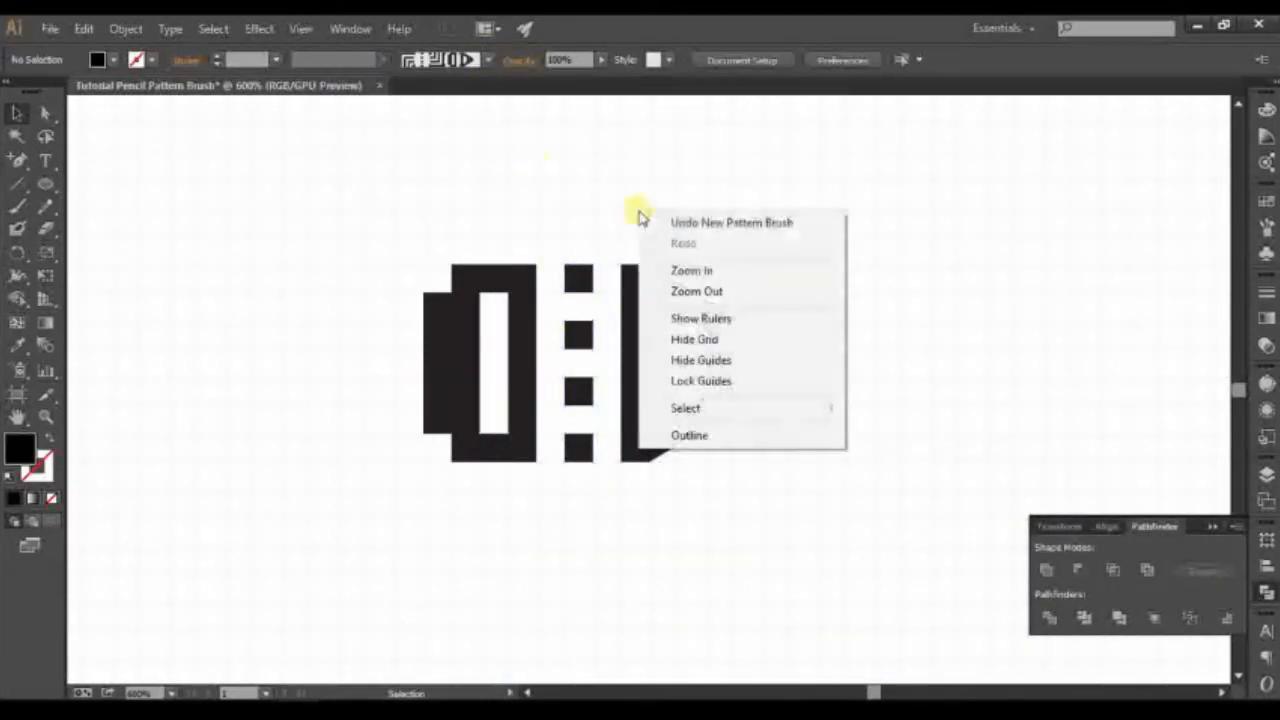
pyautogui.click(726, 339)
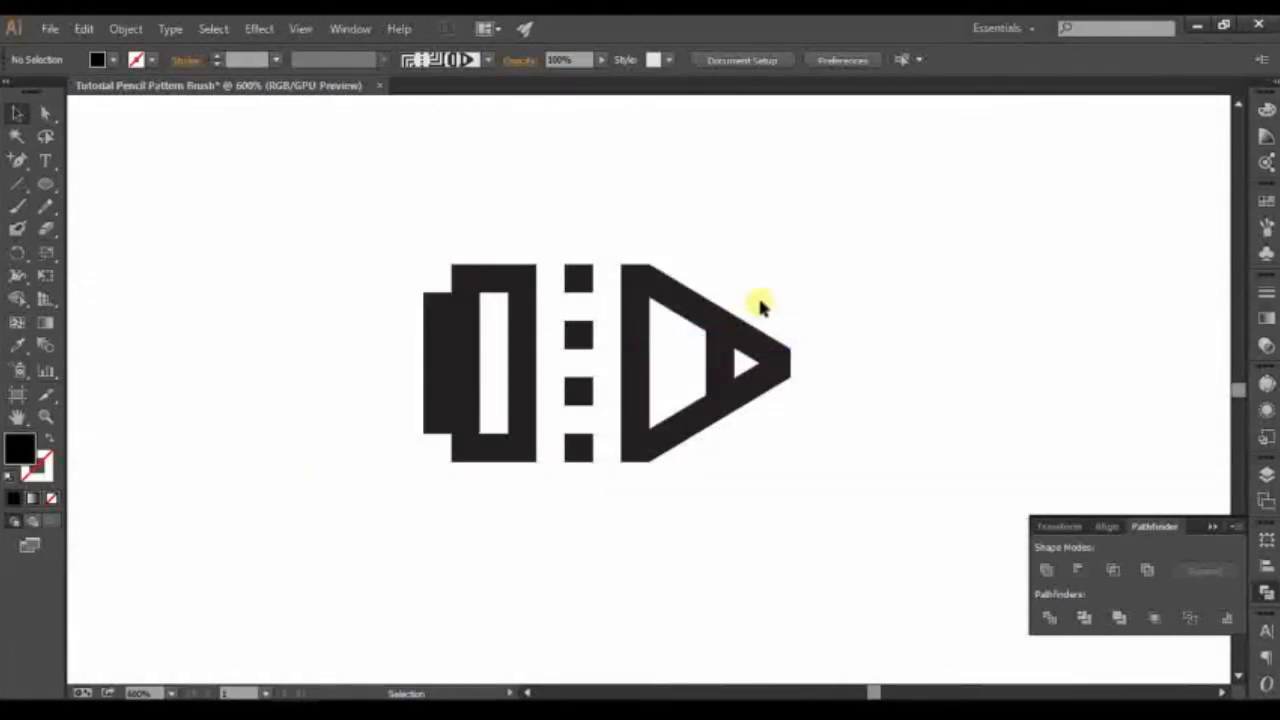
pyautogui.keyDown('alt'); pyautogui.click(666, 414); pyautogui.keyUp('alt')
pyautogui.keyDown('alt'); pyautogui.click(677, 414); pyautogui.keyUp('alt')
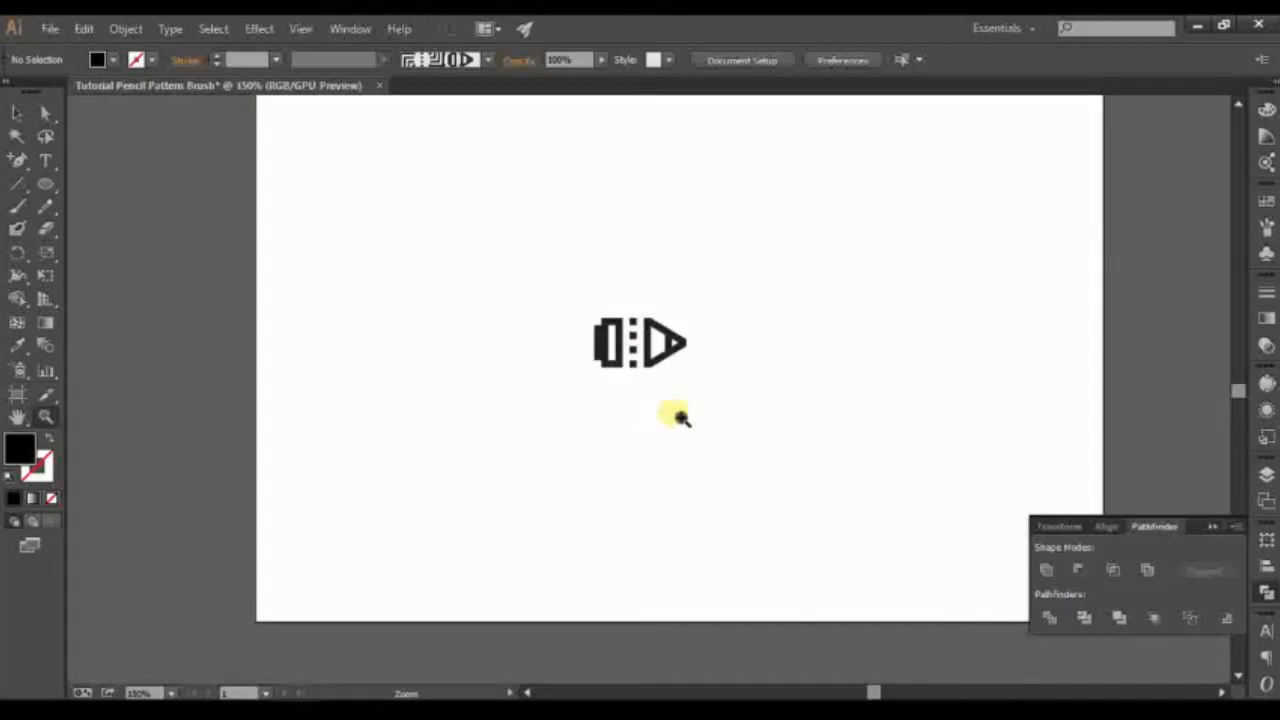
pyautogui.press('v')
pyautogui.moveTo(462, 336); pyautogui.dragTo(610, 448)
pyautogui.moveTo(552, 404); pyautogui.dragTo(240, 160)
pyautogui.click(303, 263)
pyautogui.moveTo(451, 352); pyautogui.dragTo(455, 330)
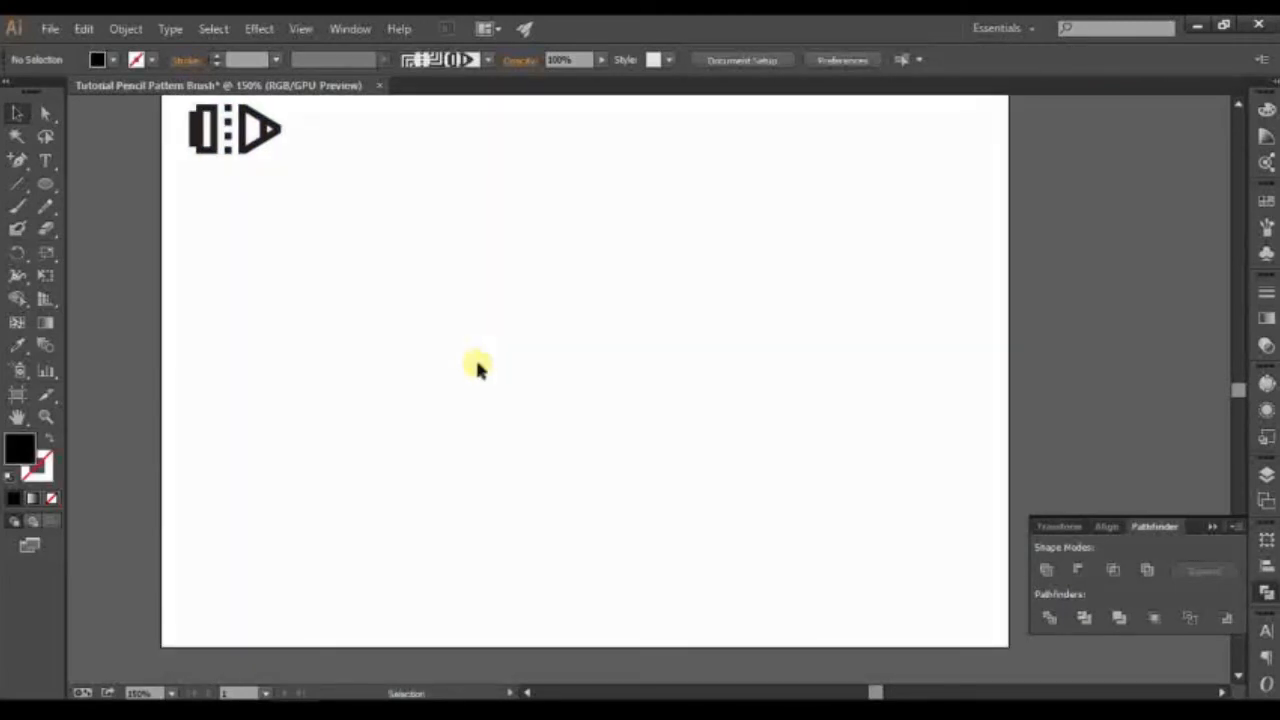
# - Draw a large circle with a black stroke and no fill near the artboard's middle and apply the pencil pattern brush to it
pyautogui.press('l')
pyautogui.click(48, 440)
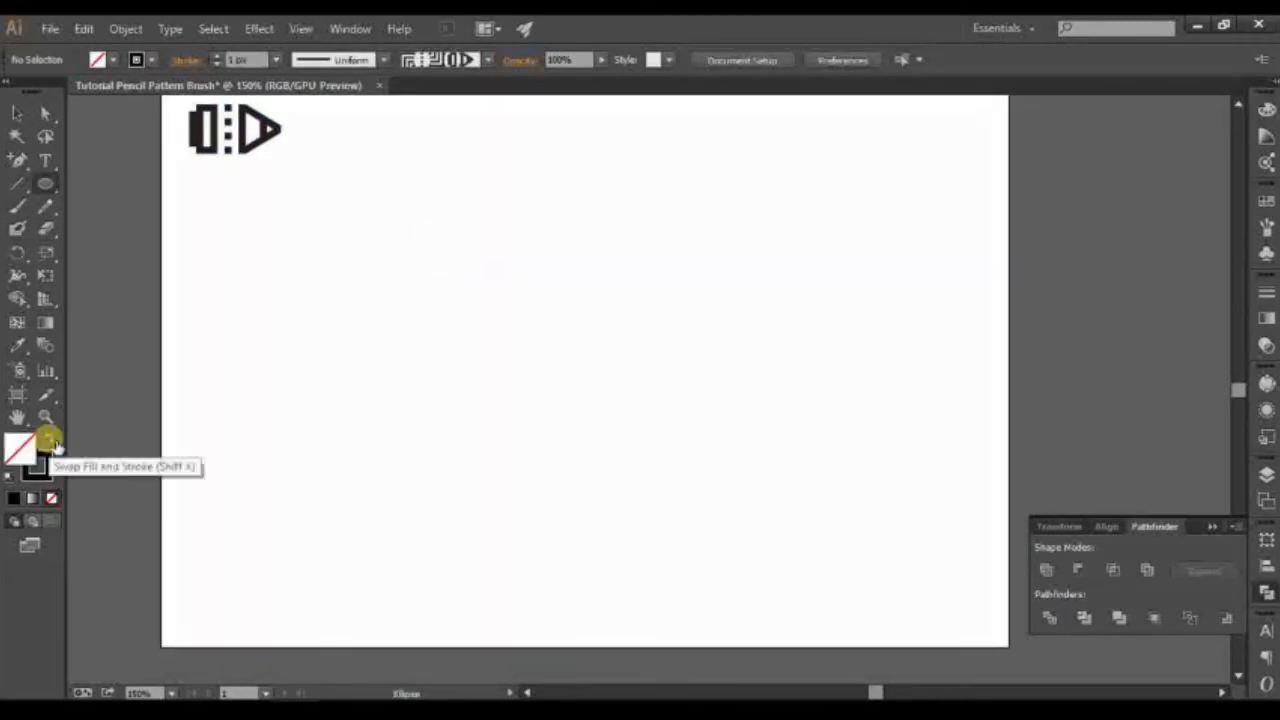
pyautogui.moveTo(429, 231)
pyautogui.mouseDown()
pyautogui.moveTo(669, 506)
pyautogui.moveTo(698, 498)
pyautogui.mouseUp()
pyautogui.click(484, 60)
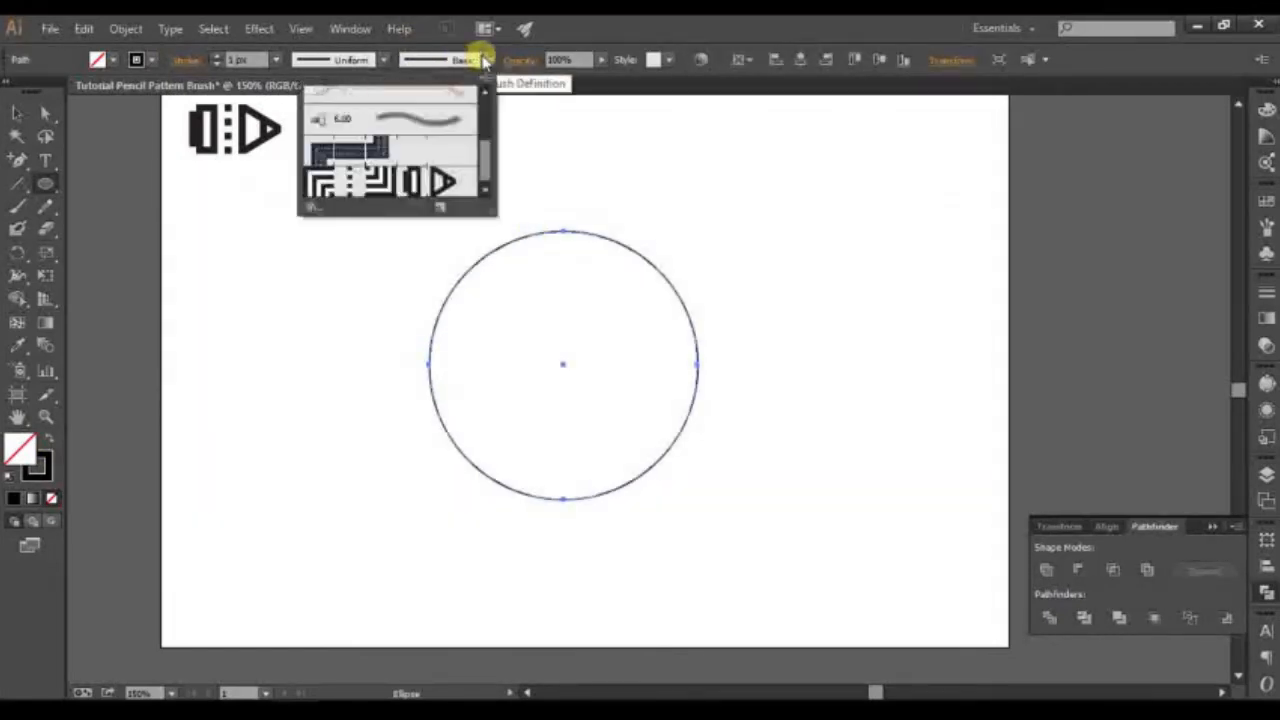
pyautogui.click(414, 180)
pyautogui.press('v')
pyautogui.click(600, 345)
pyautogui.hscroll(2, 603, 360)
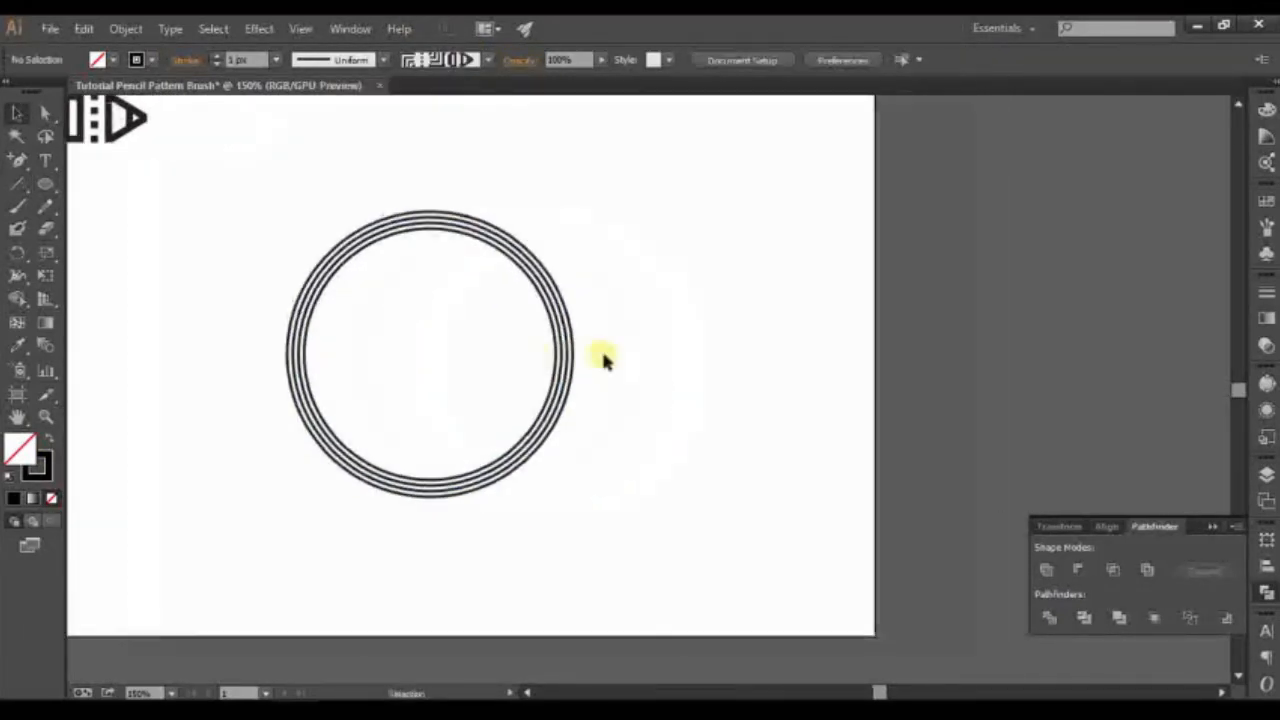
# - Draw a straight vertical line to the right of the circle with the Pencil tool and apply the pencil pattern brush to it
pyautogui.press('m')
pyautogui.click(42, 202)
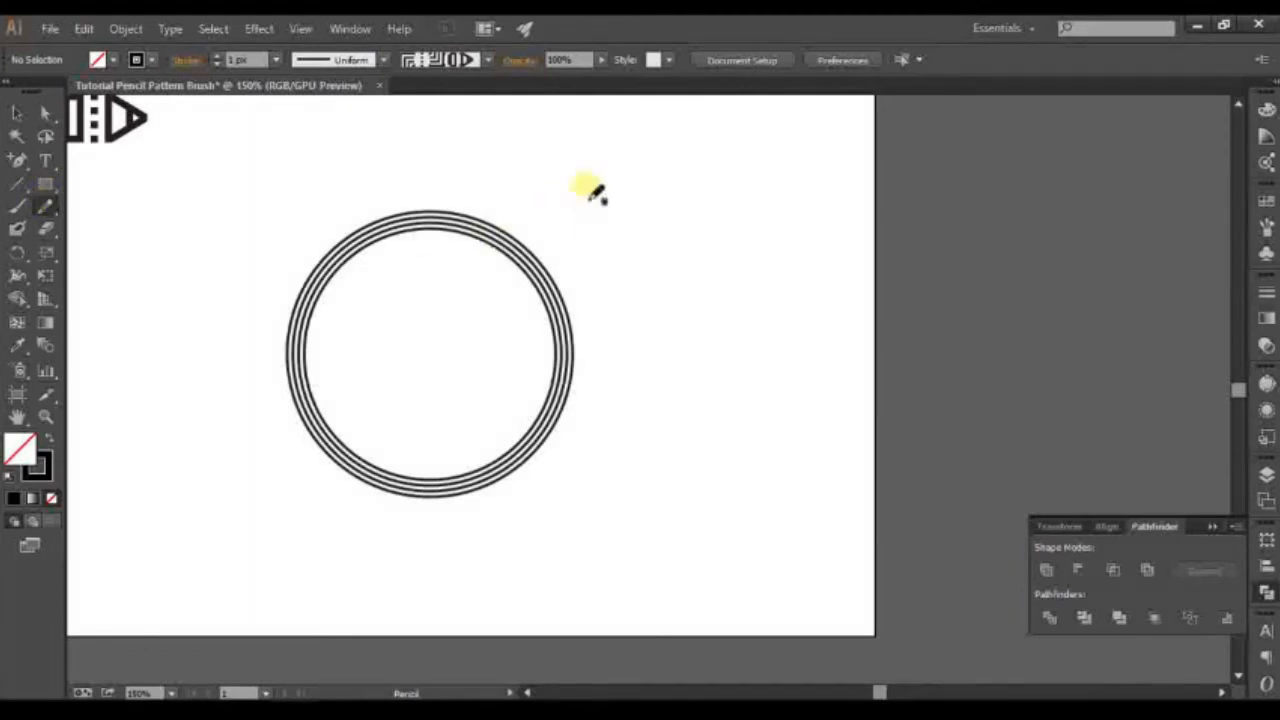
pyautogui.moveTo(618, 165); pyautogui.dragTo(617, 510)
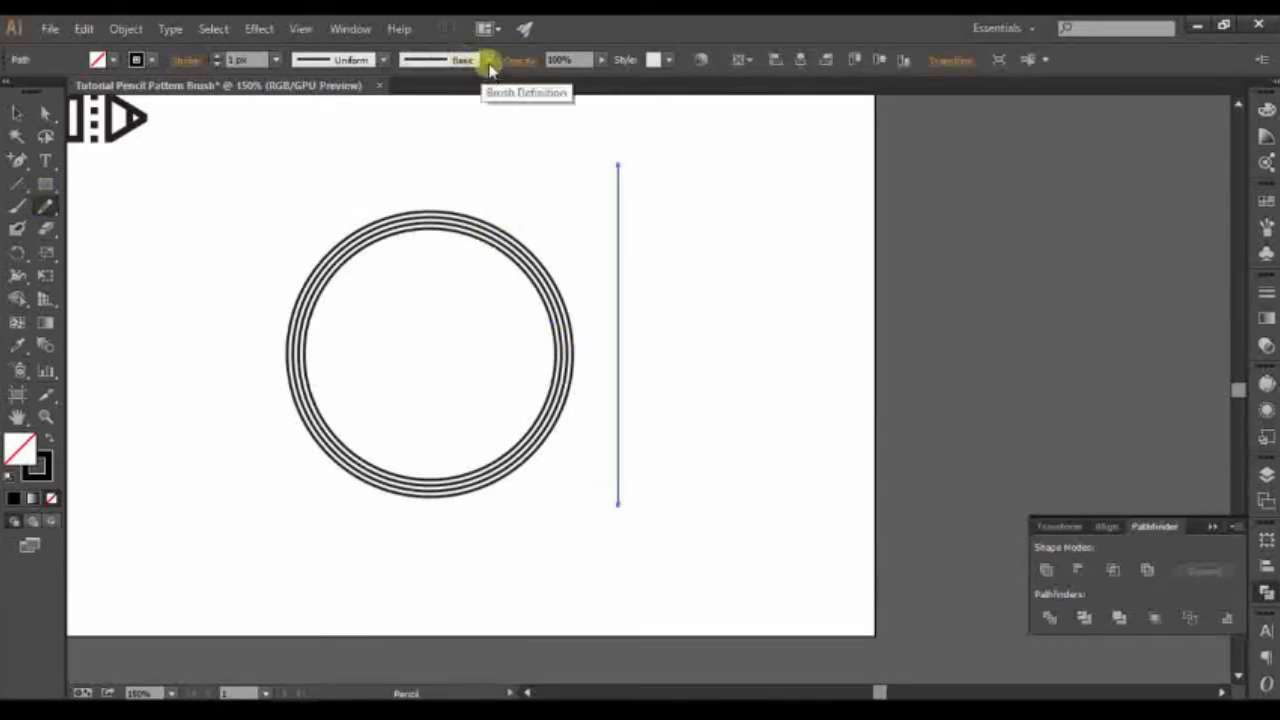
pyautogui.click(487, 60)
pyautogui.click(437, 177)
pyautogui.hscroll(2, 563, 290)
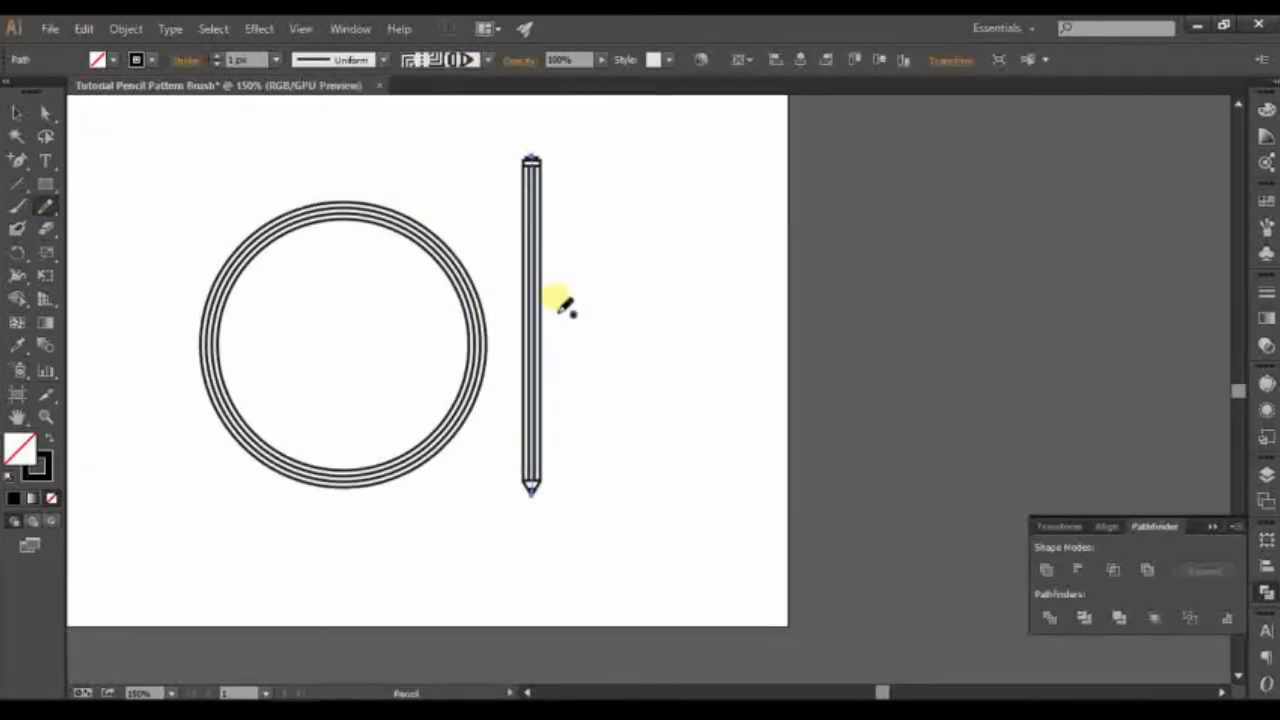
# - Draw the angled arms of a K beside the vertical pencil with the Pen tool and apply the pencil pattern brush to them
pyautogui.press('p')
pyautogui.click(646, 168)
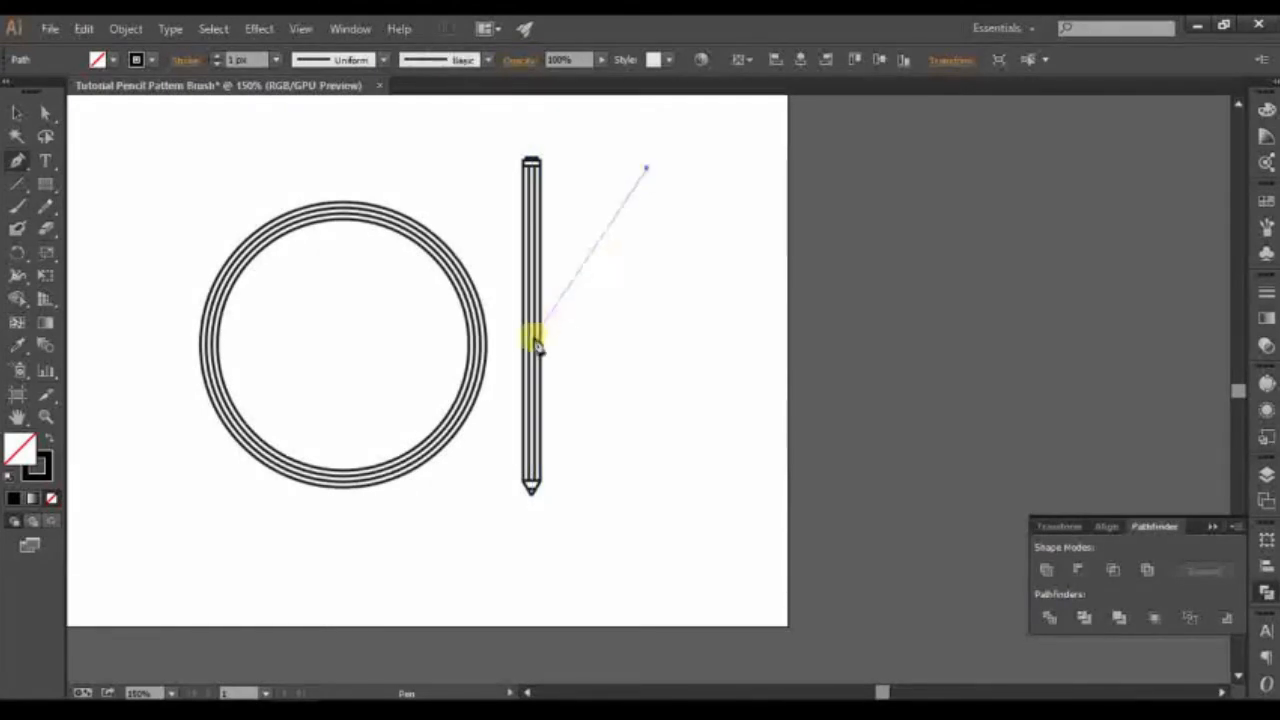
pyautogui.click(547, 297)
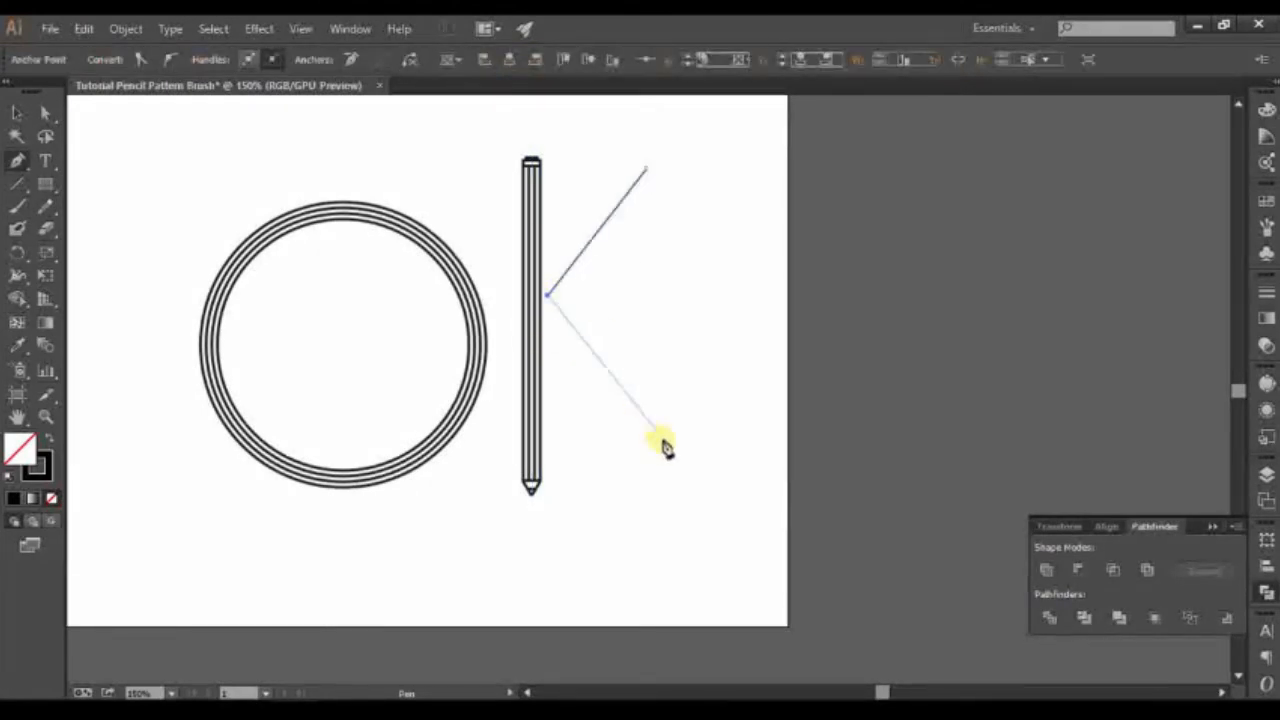
pyautogui.click(697, 485)
pyautogui.press('v')
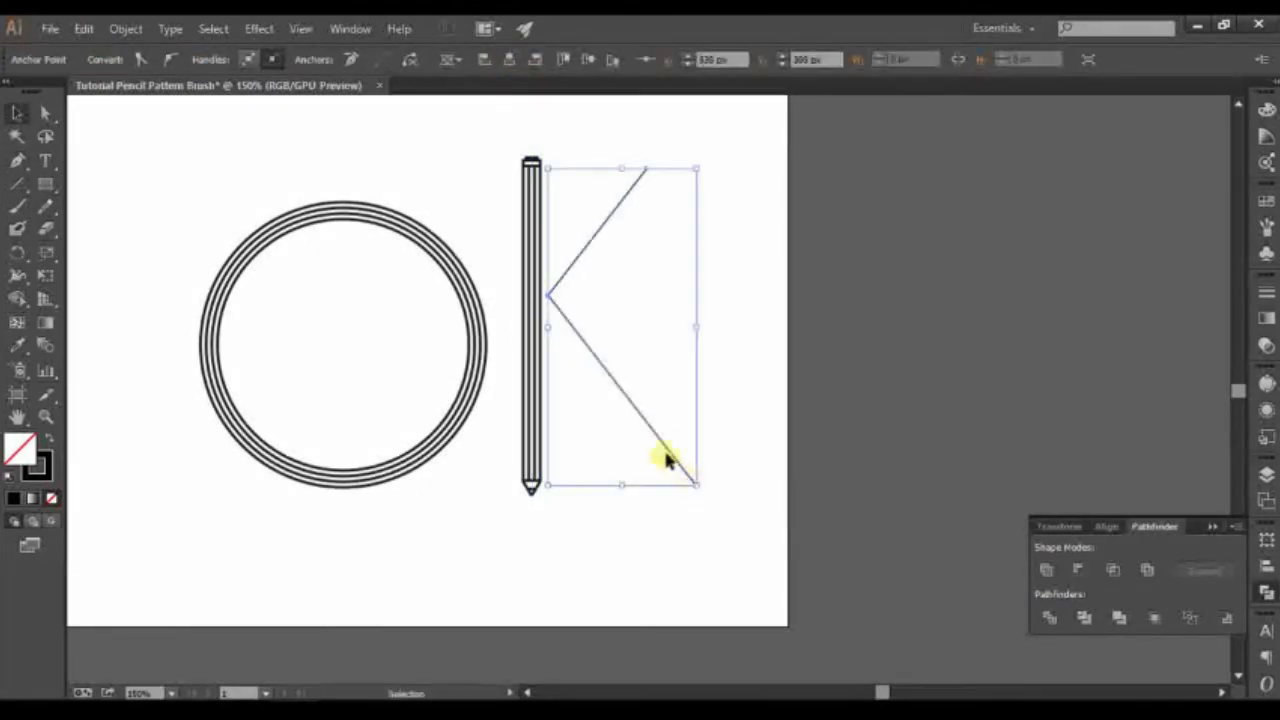
pyautogui.click(628, 210)
pyautogui.click(621, 202)
pyautogui.click(470, 59)
pyautogui.click(457, 152)
pyautogui.click(600, 457)
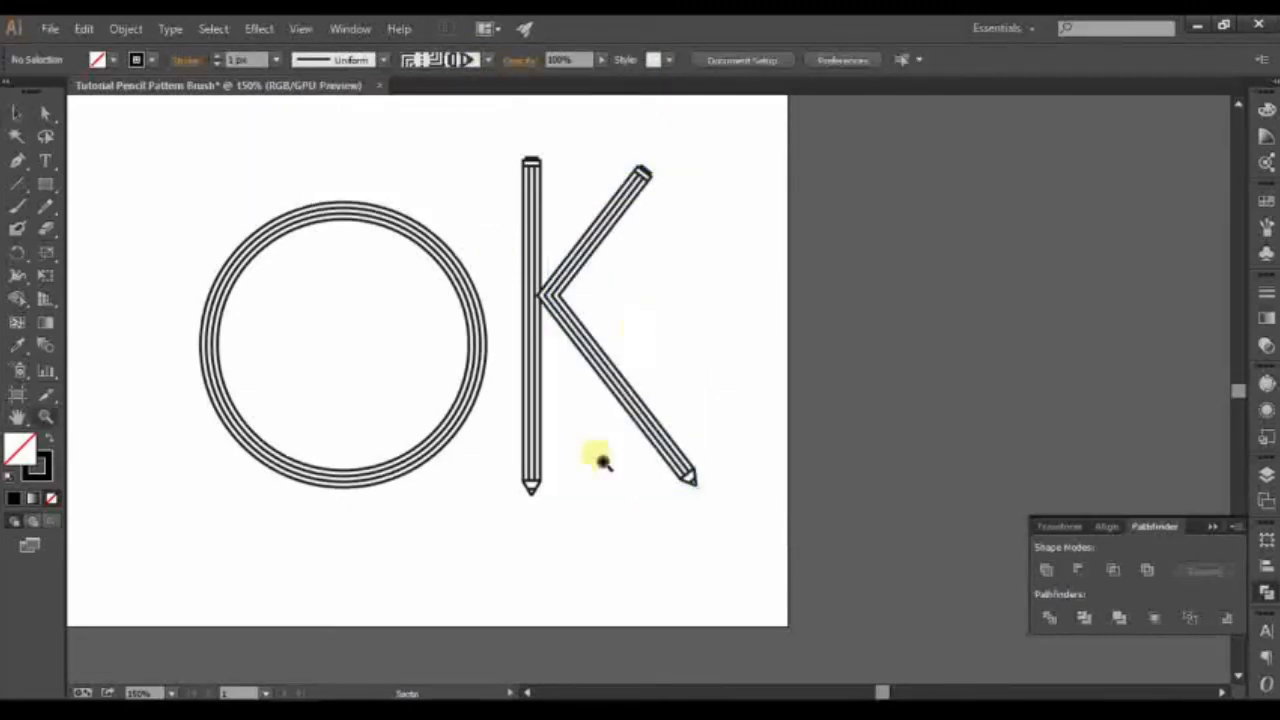
# - Select both strokes of the K and set their stroke color to teal
pyautogui.click(600, 223)
pyautogui.keyDown('shift'); pyautogui.click(531, 185); pyautogui.keyUp('shift')
pyautogui.click(152, 60)
pyautogui.click(119, 106)
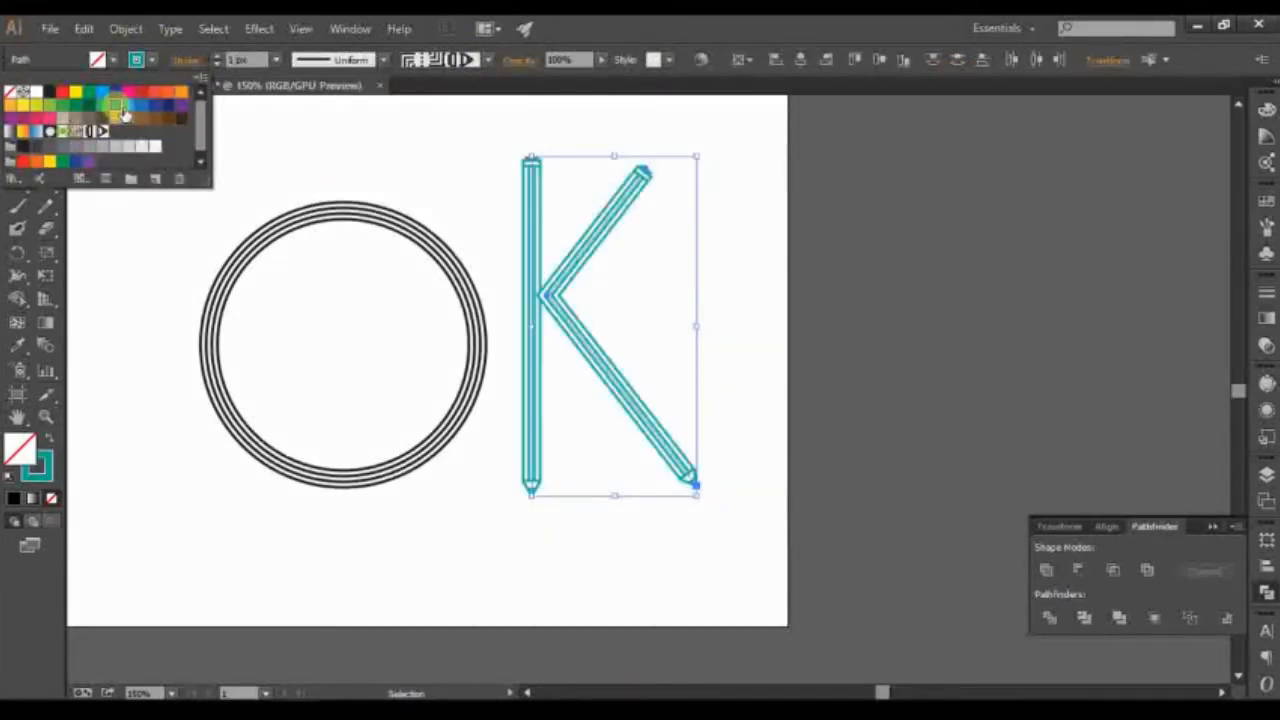
pyautogui.click(275, 150)
# - Set the circle's stroke color to yellow and deselect it
pyautogui.click(401, 232)
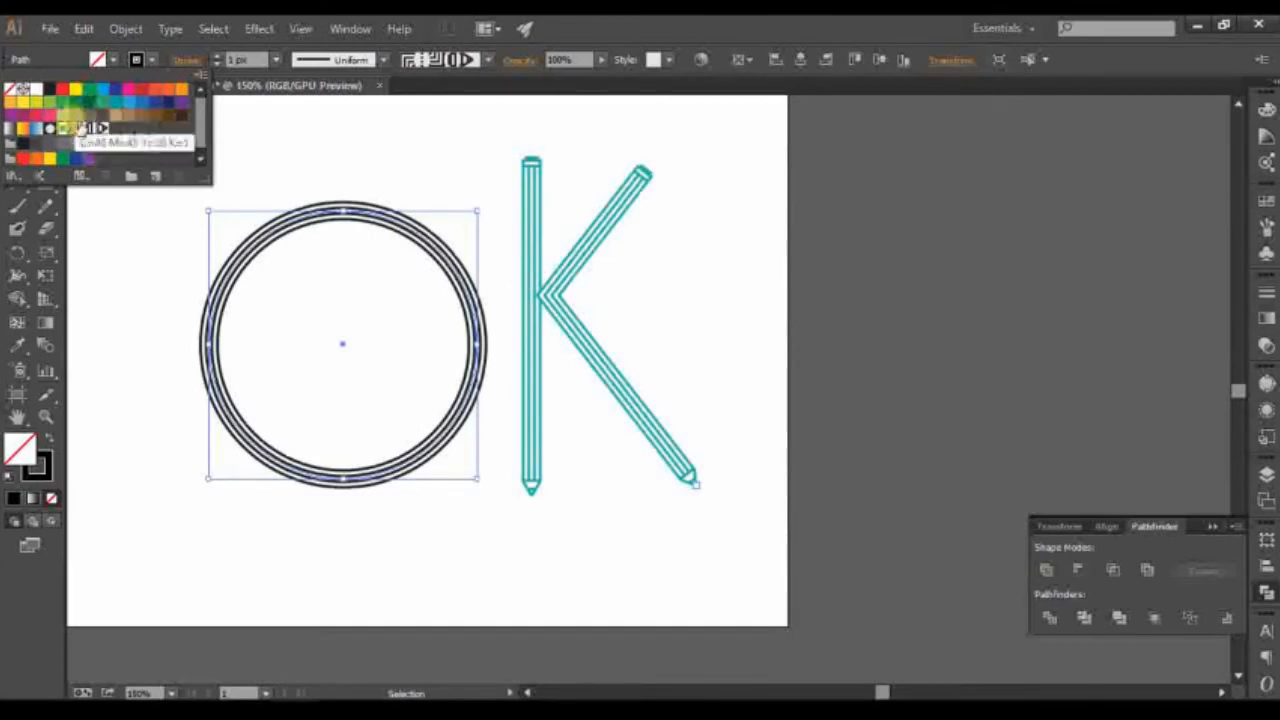
pyautogui.click(75, 89)
pyautogui.click(443, 165)
pyautogui.click(443, 165)
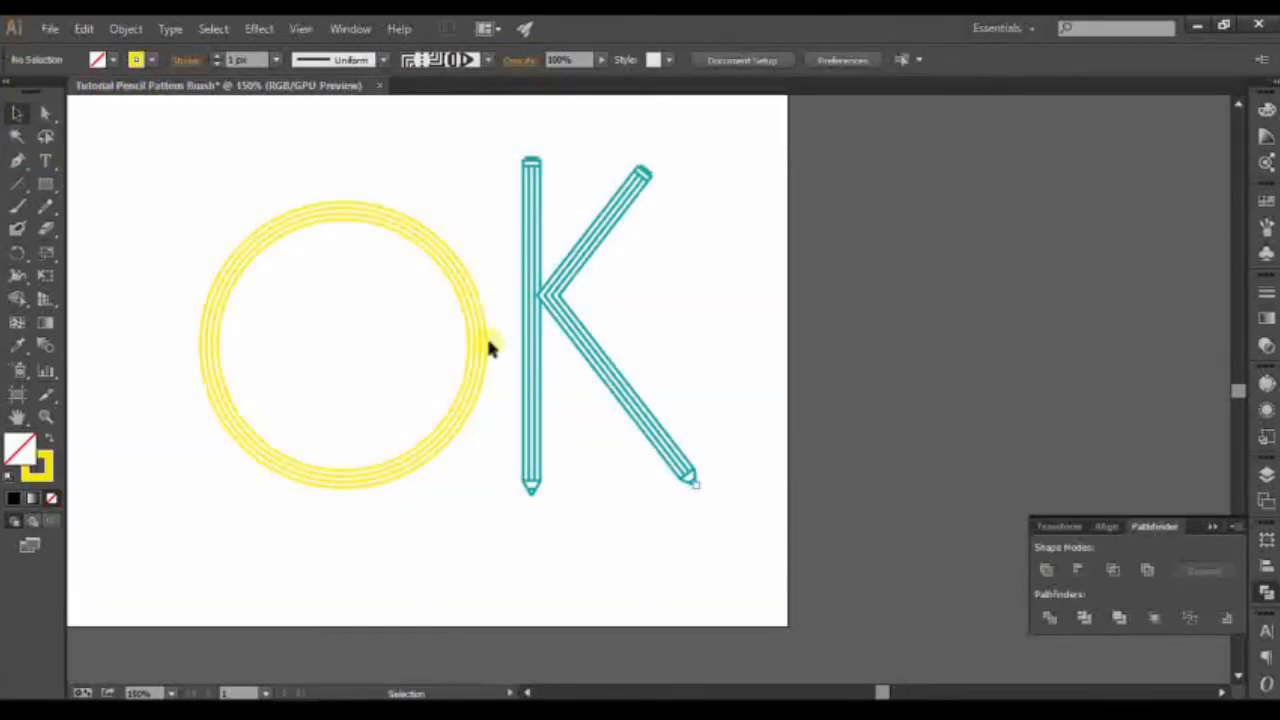
pyautogui.hscroll(-5, 489, 349)
pyautogui.scroll(2, 551, 371)
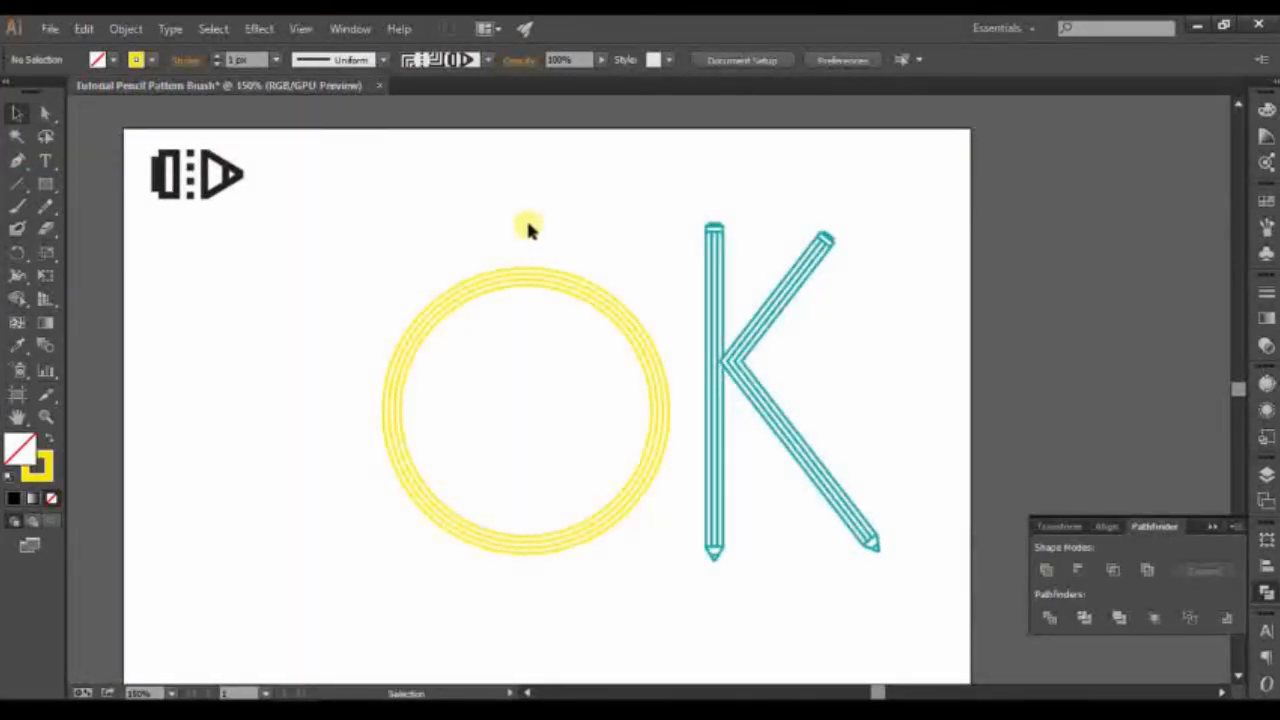
pyautogui.click(1088, 690)
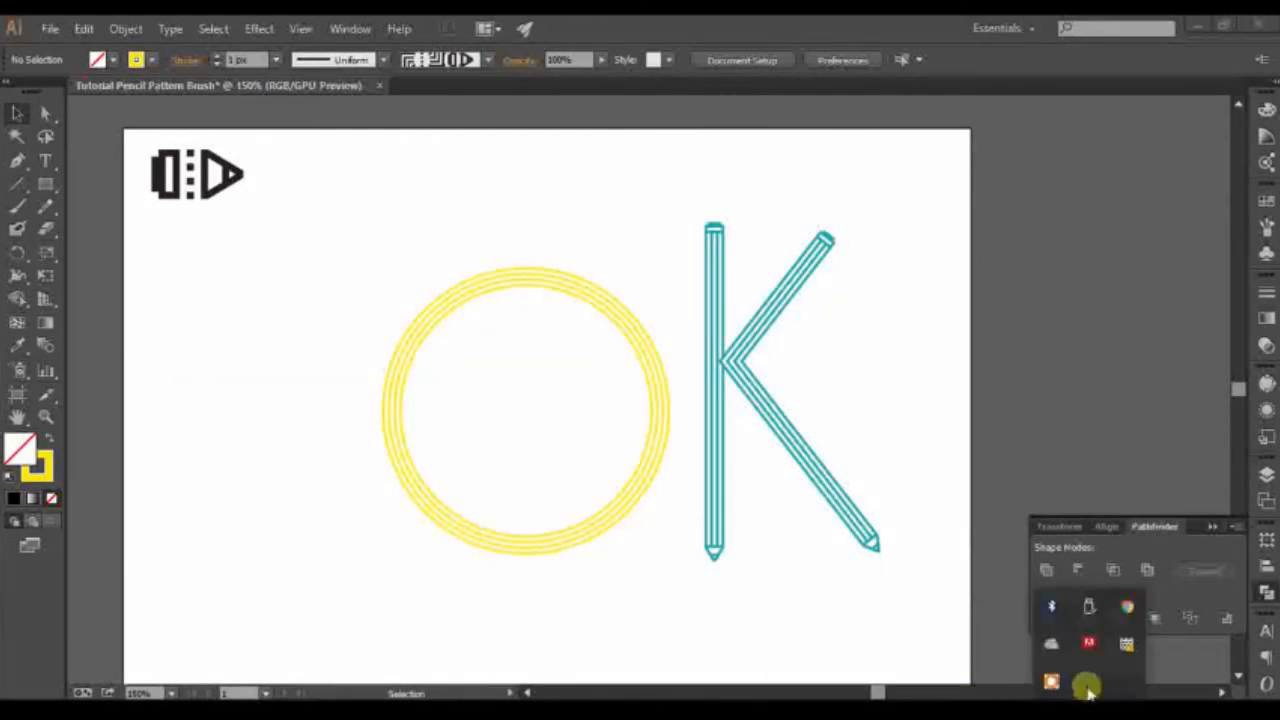
pyautogui.click(1051, 682)
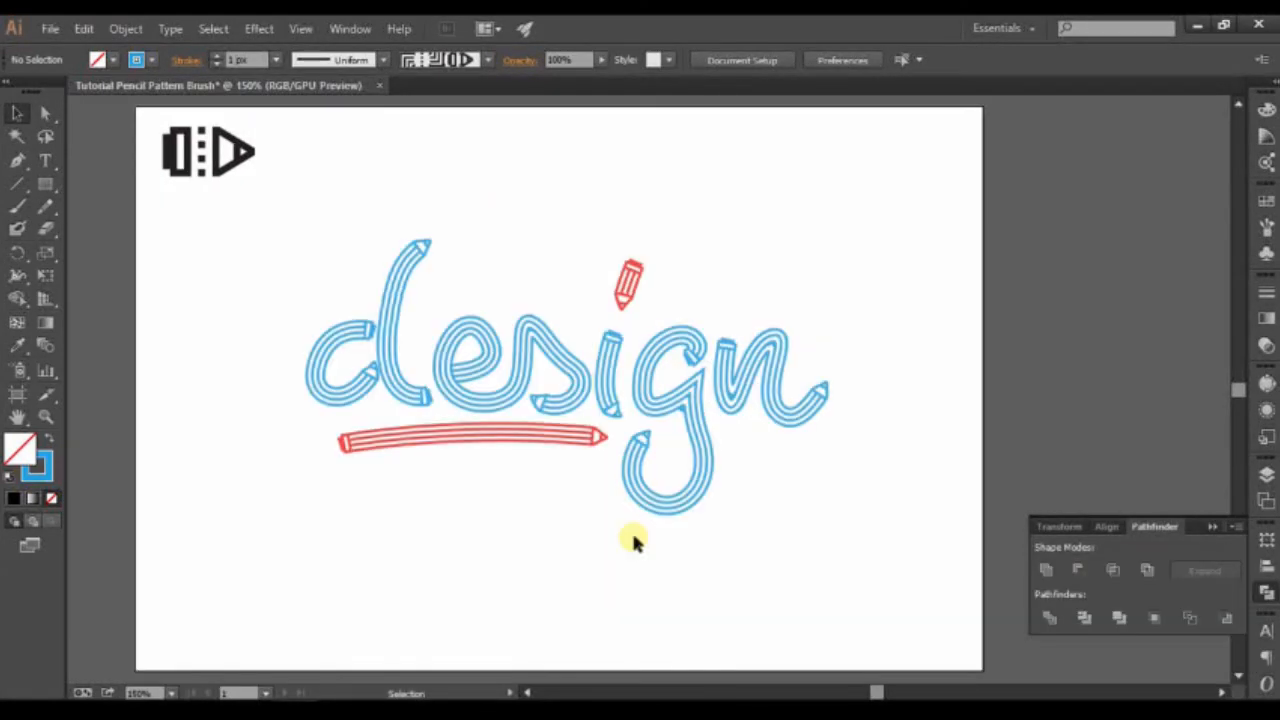
pyautogui.click(383, 326)
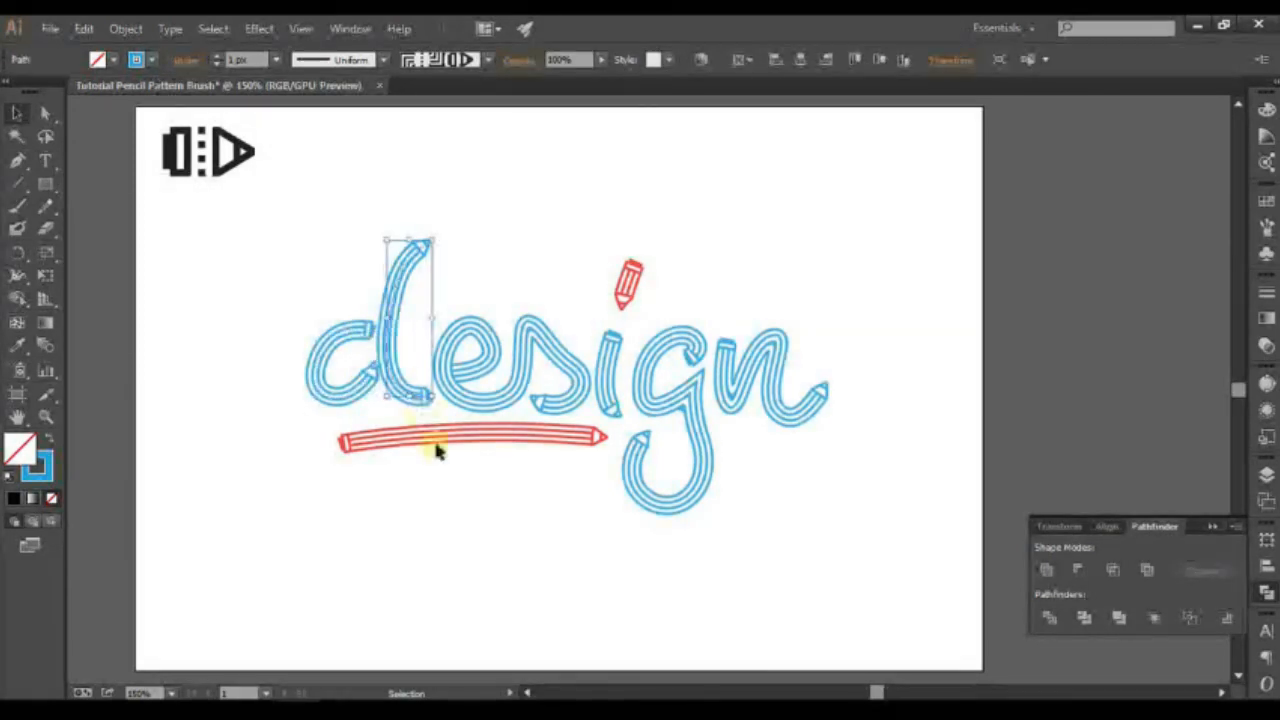
pyautogui.click(441, 463)
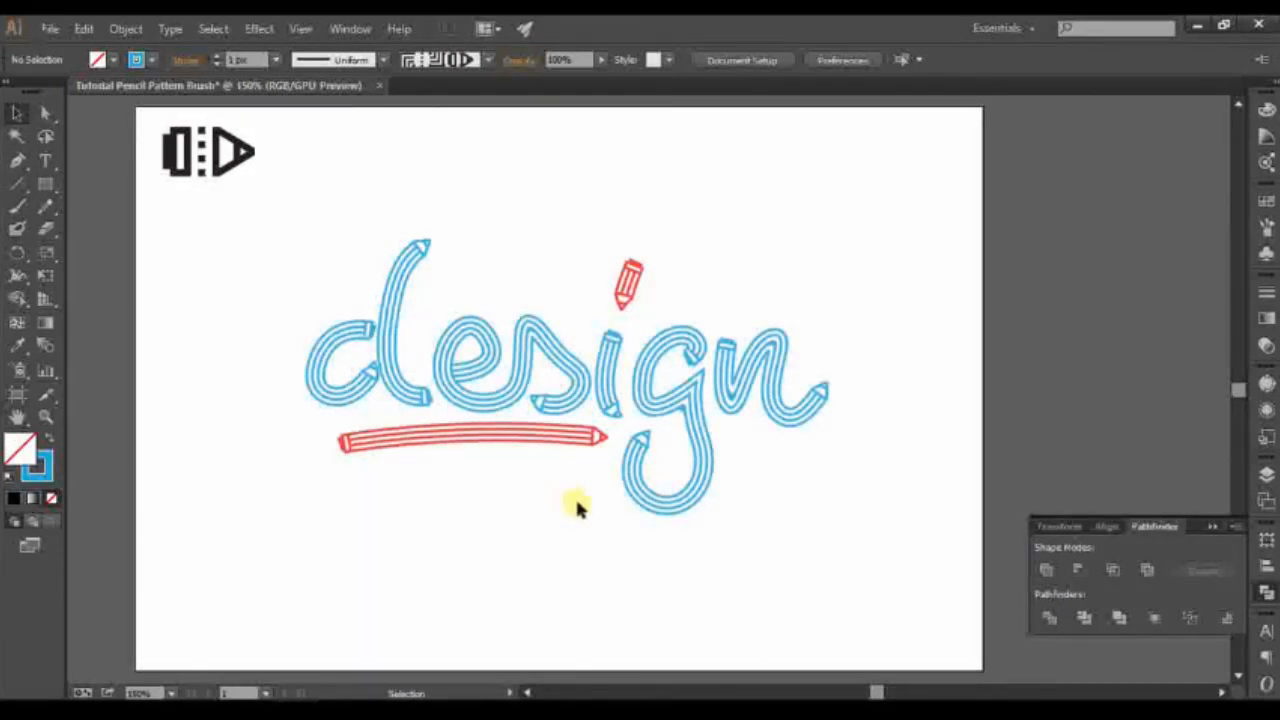
pyautogui.moveTo(586, 506); pyautogui.dragTo(563, 509)
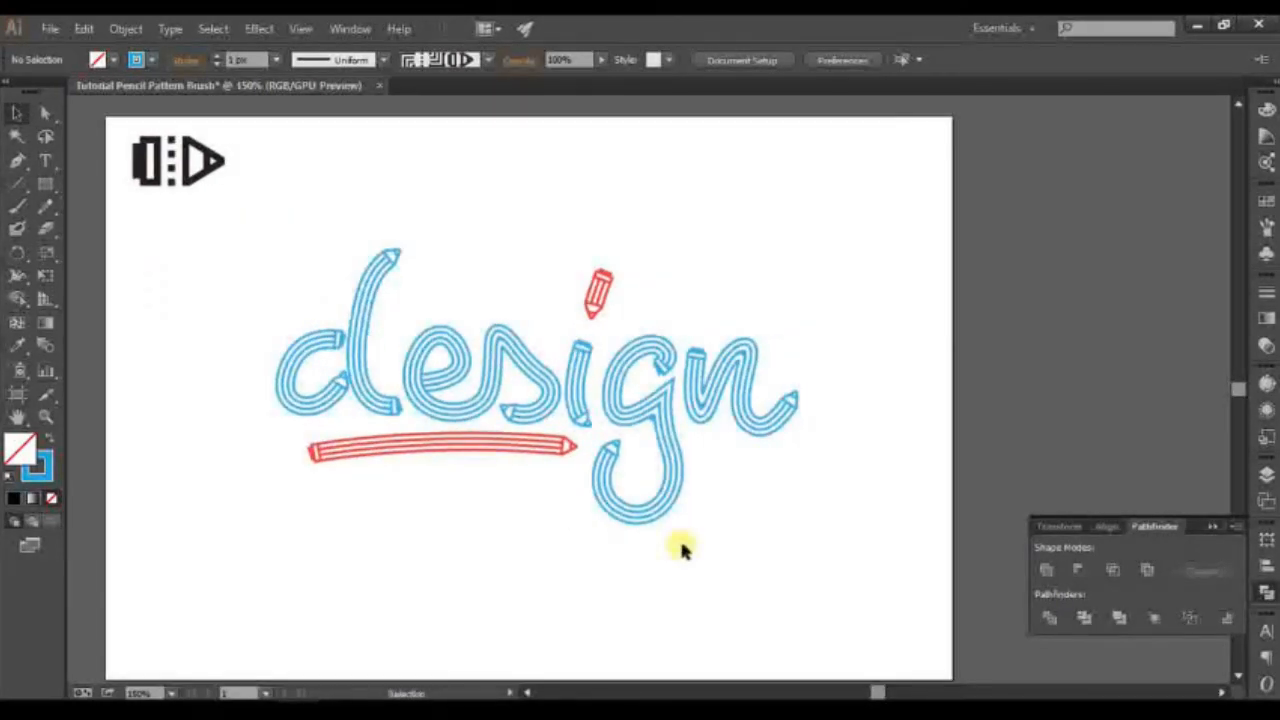